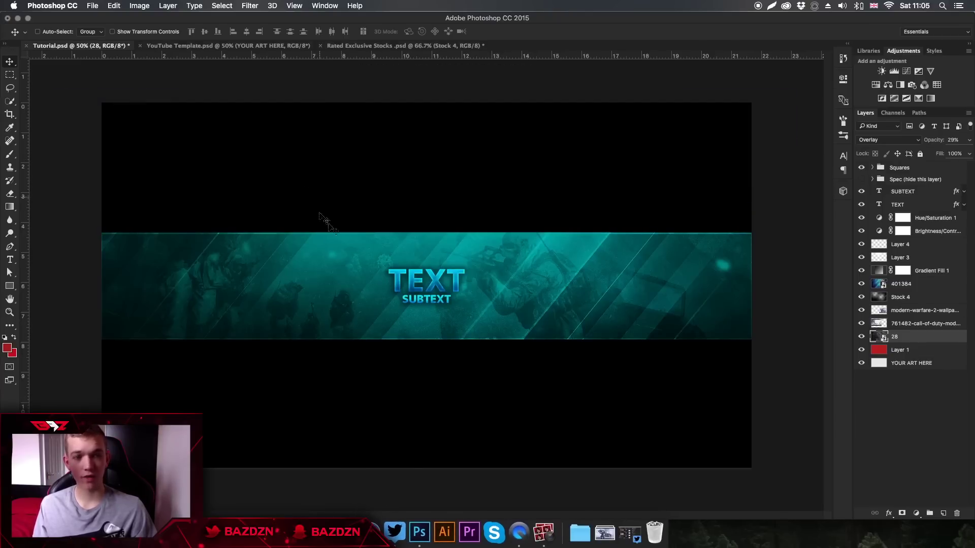
# Step: Switch to Safari and look over the YouTube page of Rated's 70,000 Subscribers Graphics Pack, including its description
pyautogui.press('super+Tab')
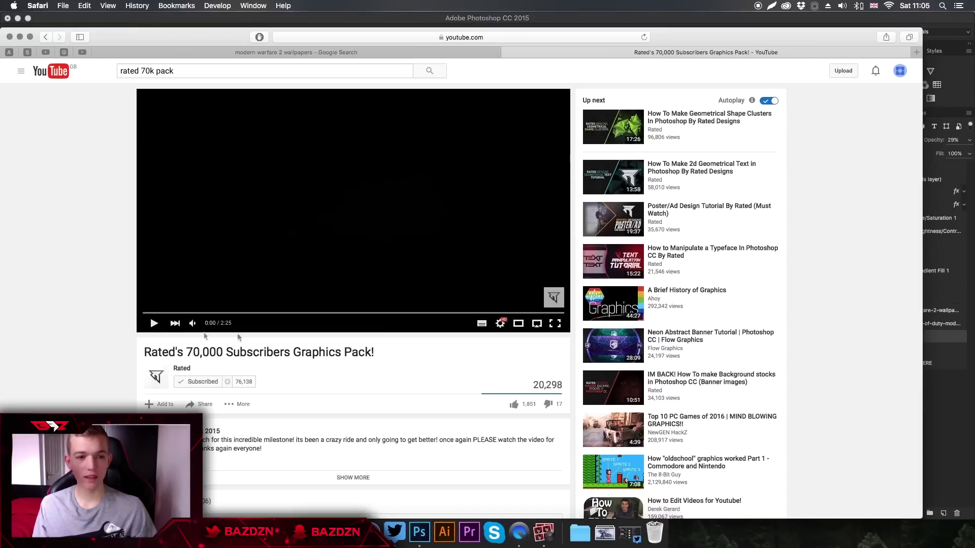
pyautogui.moveTo(140, 347); pyautogui.dragTo(299, 354)
pyautogui.click(299, 355)
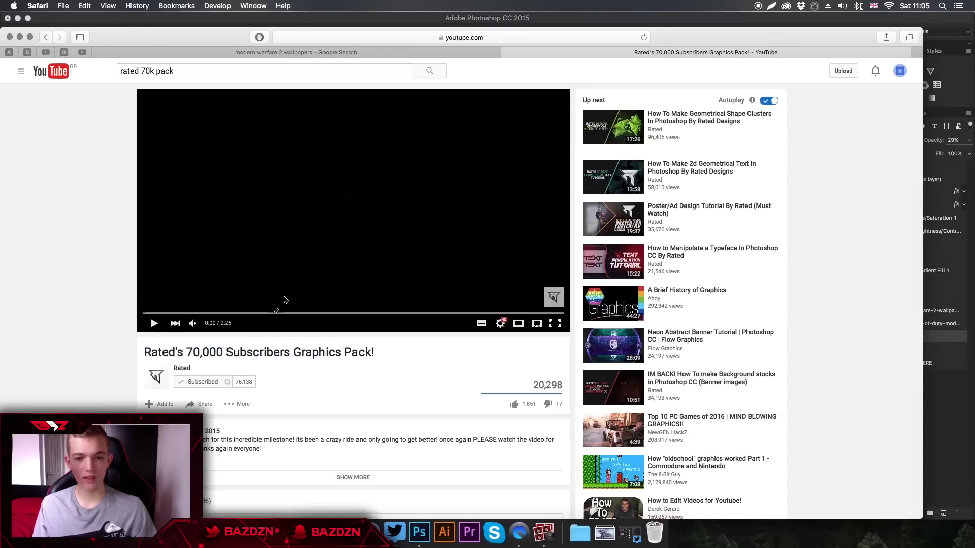
pyautogui.scroll(-5, 428, 292)
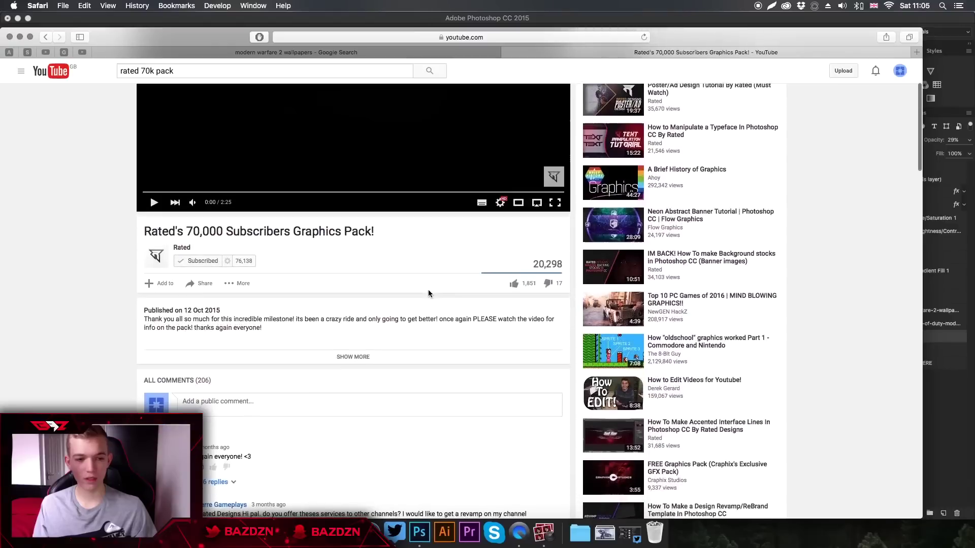
pyautogui.scroll(5, 337, 371)
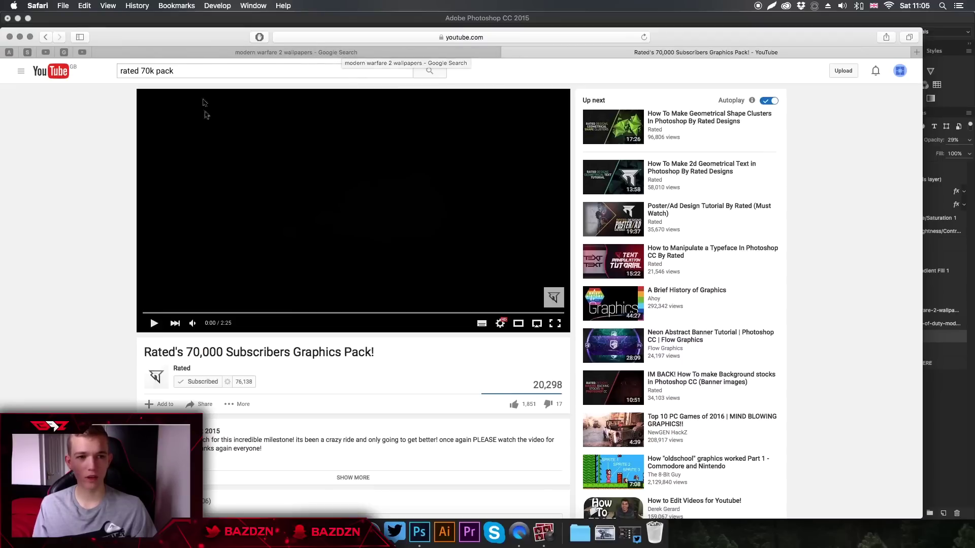
# Step: Browse the Google image results for modern warfare 2 wallpapers and preview the snow soldier wallpaper with the burning vehicle
pyautogui.click(243, 55)
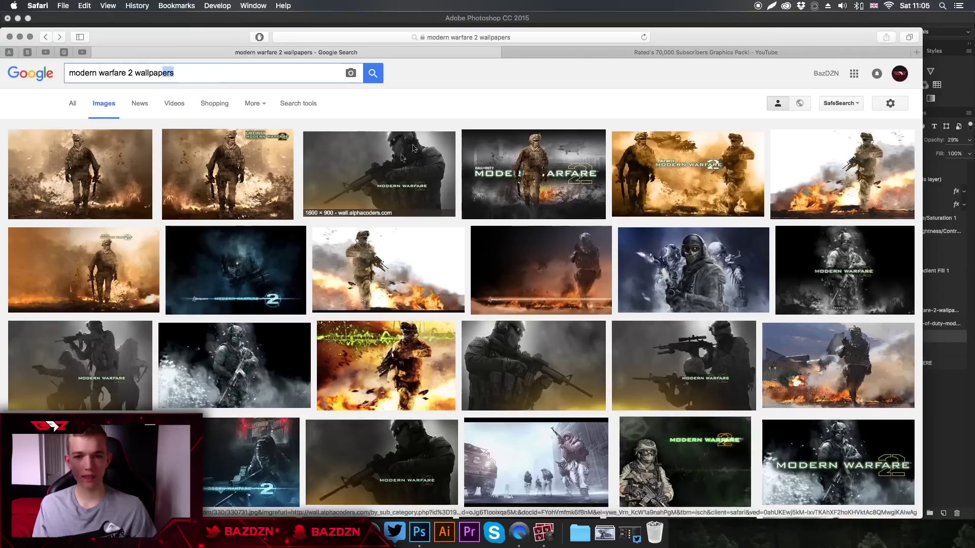
pyautogui.scroll(-3, 787, 216)
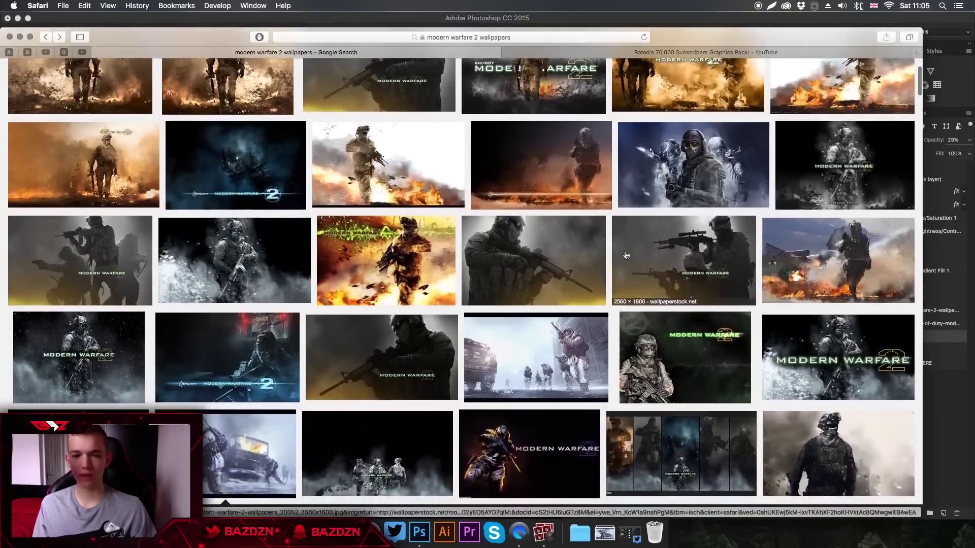
pyautogui.press('super+Tab')
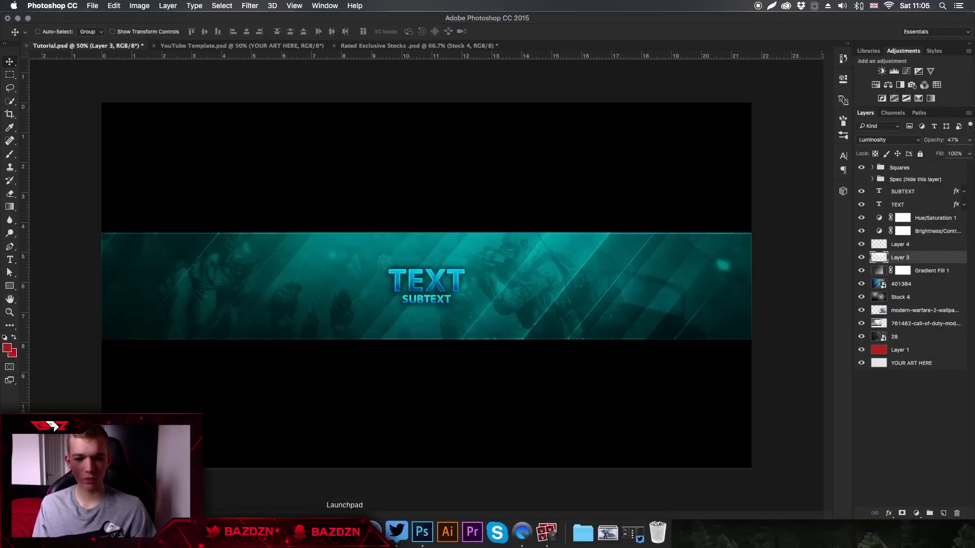
pyautogui.click(353, 530)
pyautogui.scroll(3, 460, 208)
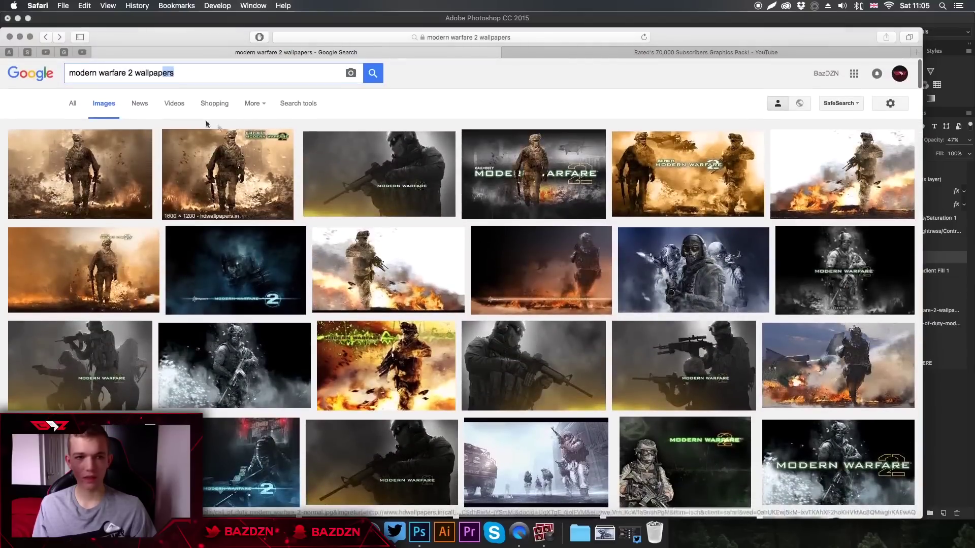
pyautogui.moveTo(177, 75); pyautogui.dragTo(68, 74)
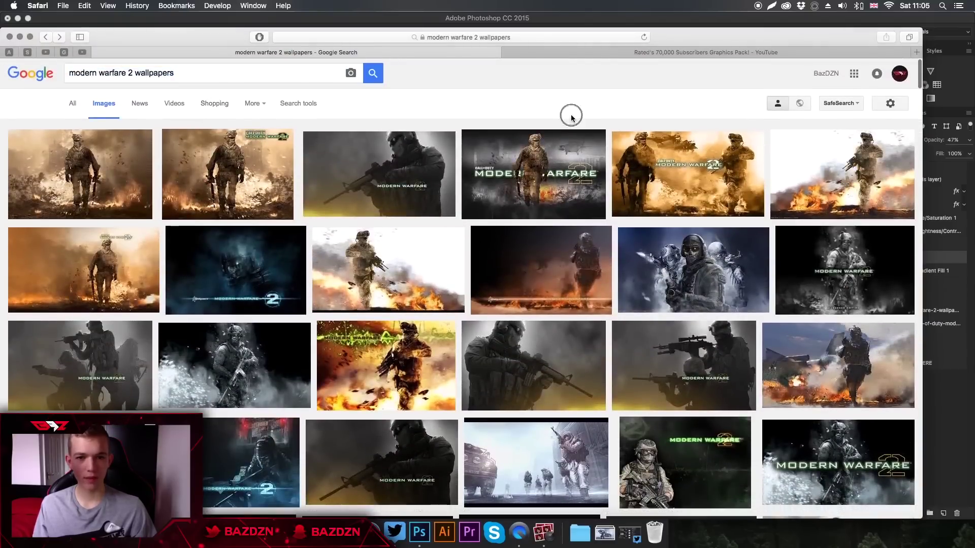
pyautogui.scroll(-5, 569, 254)
pyautogui.click(229, 401)
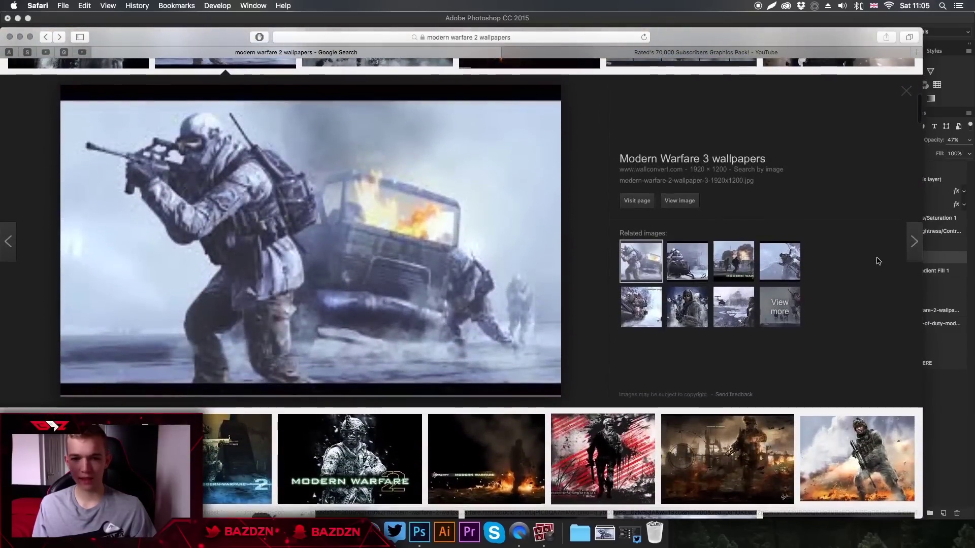
pyautogui.scroll(2, 894, 256)
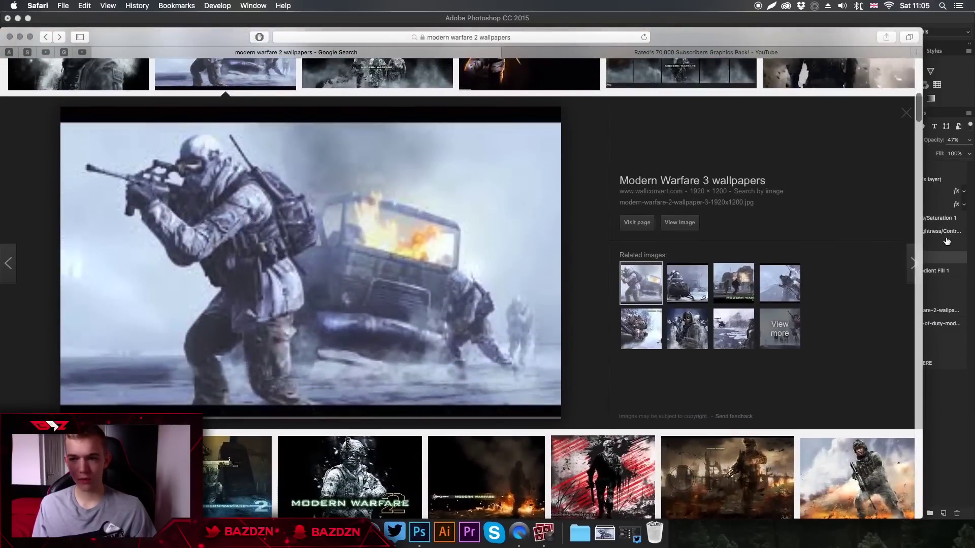
# Step: Switch back to Photoshop, compare the finished Tutorial.psd banner with the blank template, and bring up YouTube Template.psd
pyautogui.click(946, 241)
pyautogui.click(246, 44)
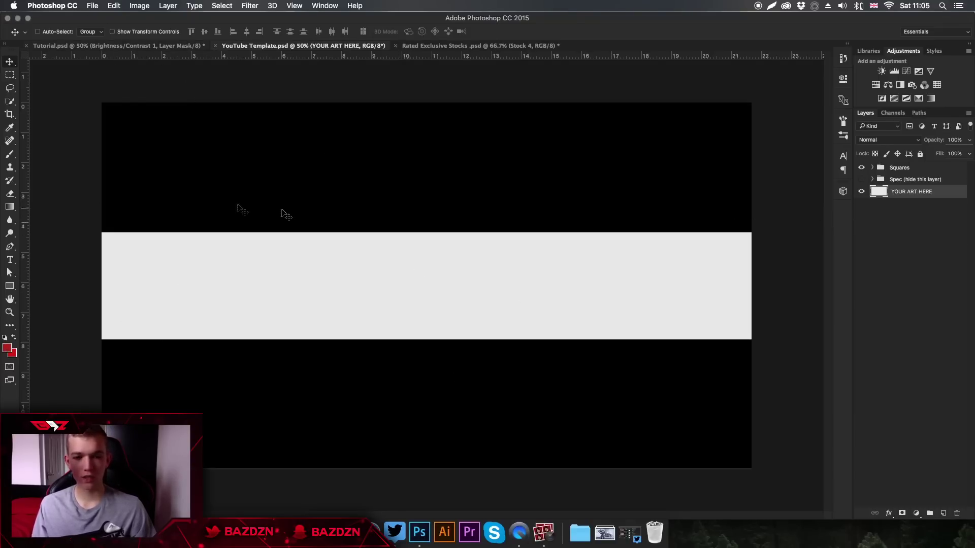
pyautogui.click(162, 47)
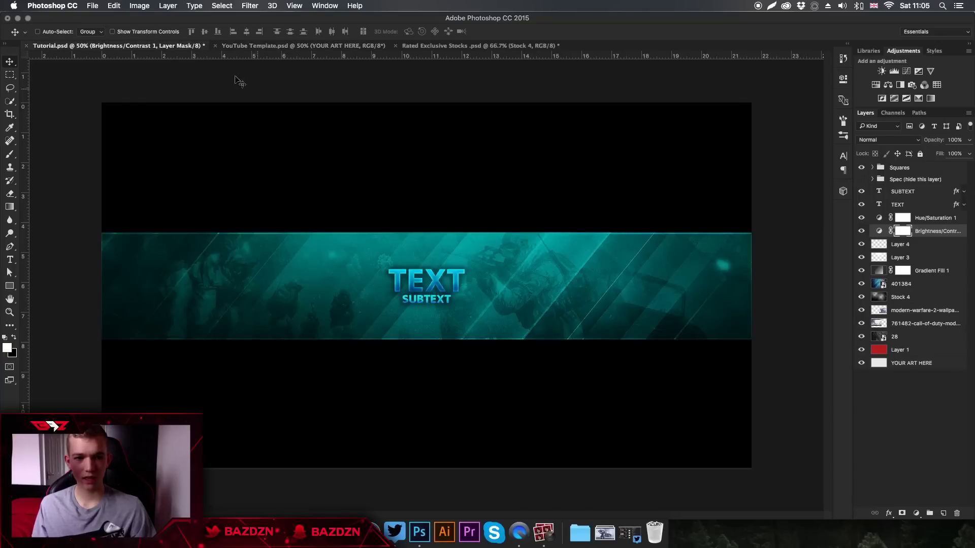
pyautogui.click(257, 49)
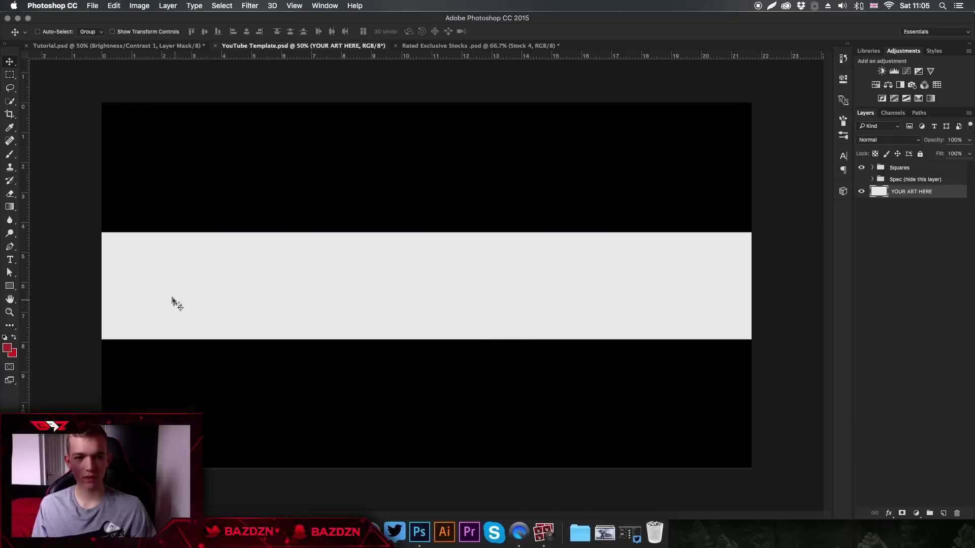
# Step: Set the foreground colour to teal 1e8493 and fill the YOUR ART HERE layer with it
pyautogui.click(7, 348)
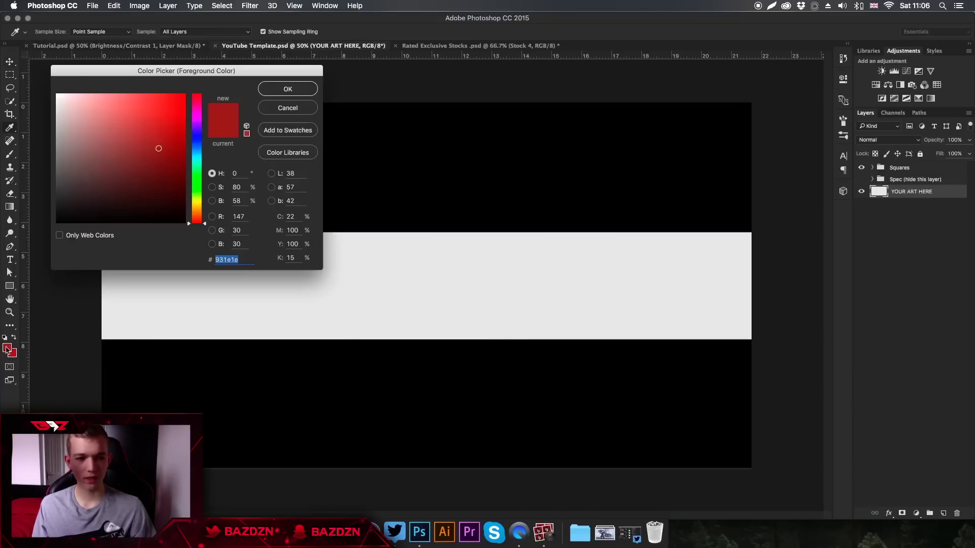
pyautogui.moveTo(199, 154); pyautogui.dragTo(196, 157)
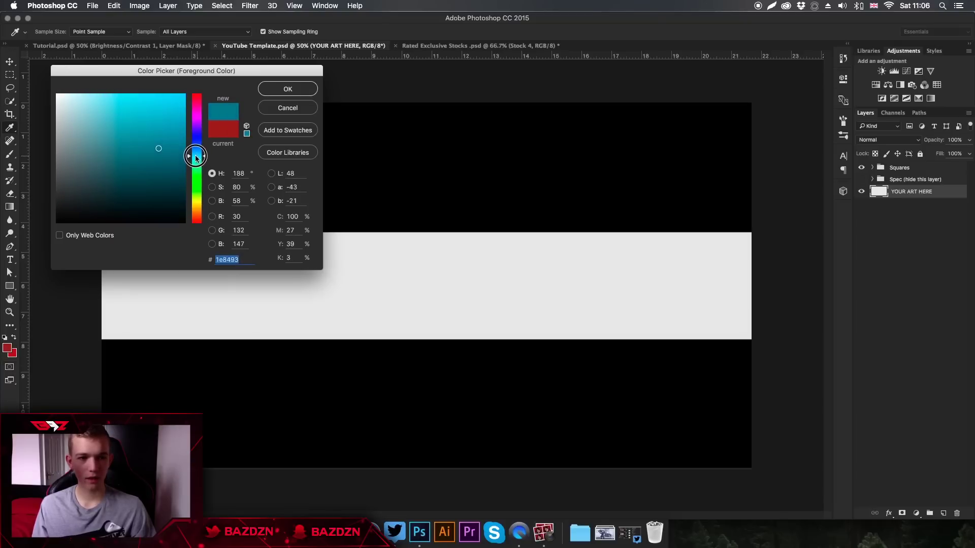
pyautogui.click(278, 88)
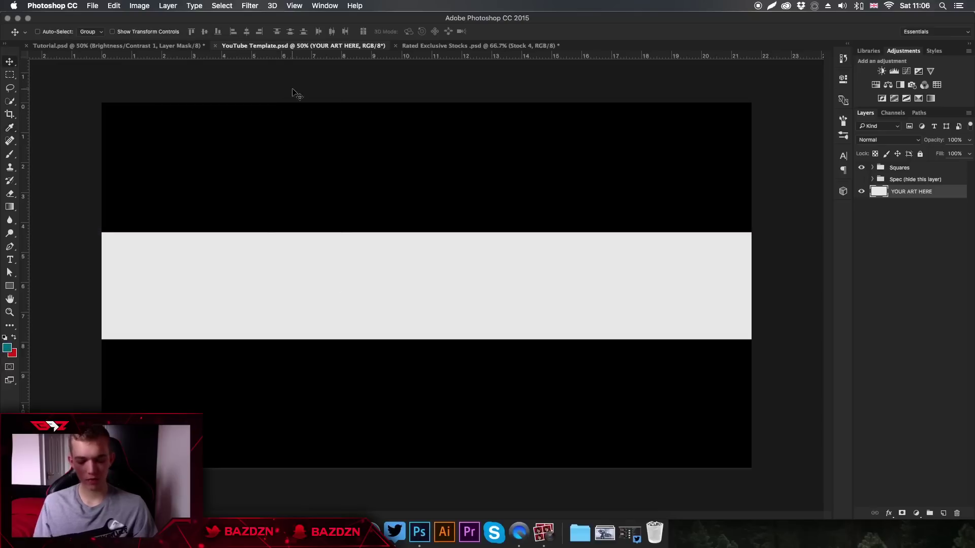
pyautogui.hotkey('alt', 'BackSpace')
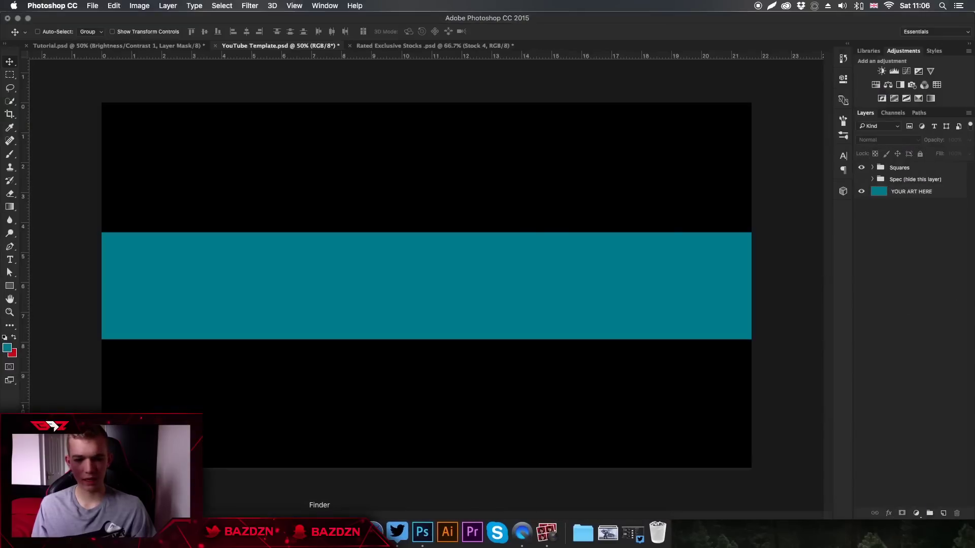
# Step: Place 28.jpg from the Textures/Stocks folder of Rated LXX Pack Part 2 into the YouTube Template document
pyautogui.click(320, 532)
pyautogui.press('Left')
pyautogui.press('Left')
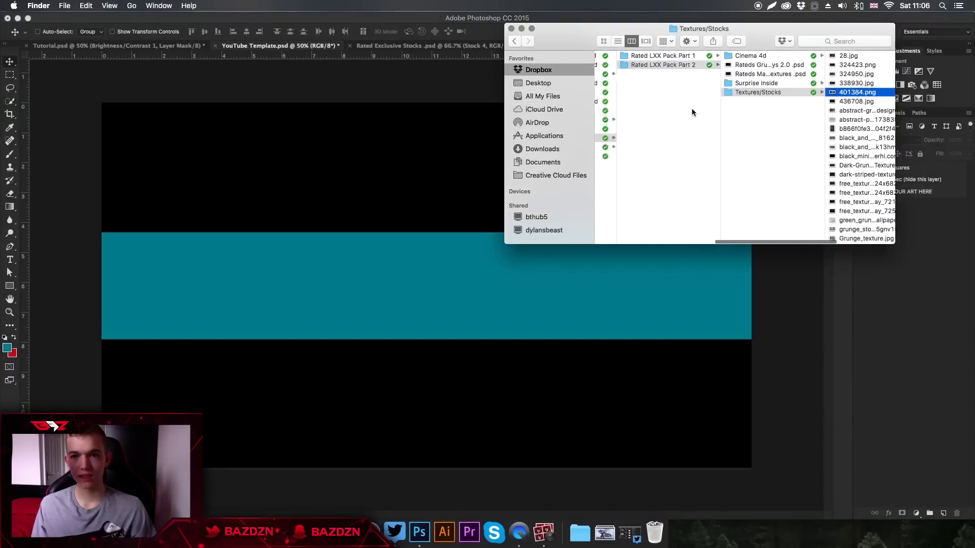
pyautogui.press('Up')
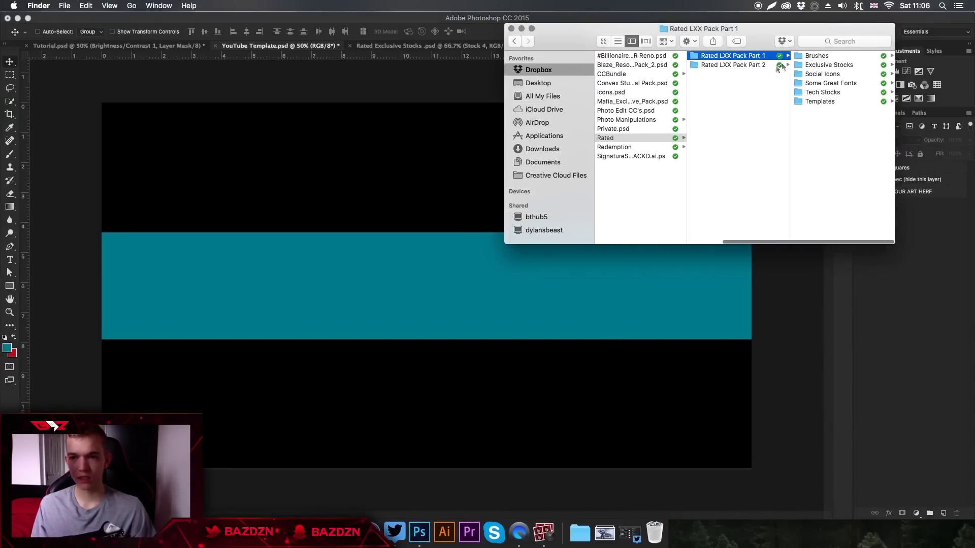
pyautogui.click(739, 65)
pyautogui.click(838, 92)
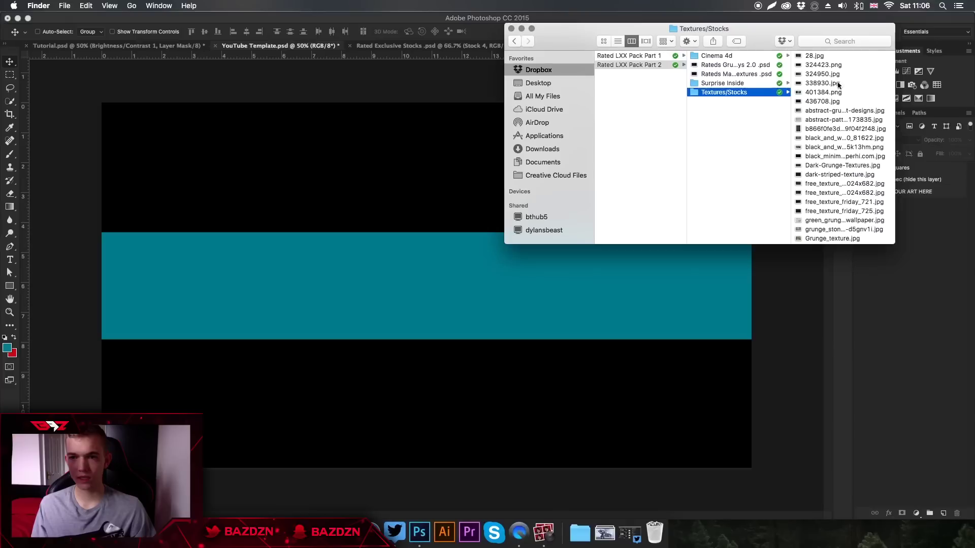
pyautogui.click(812, 57)
pyautogui.moveTo(761, 59); pyautogui.dragTo(429, 226)
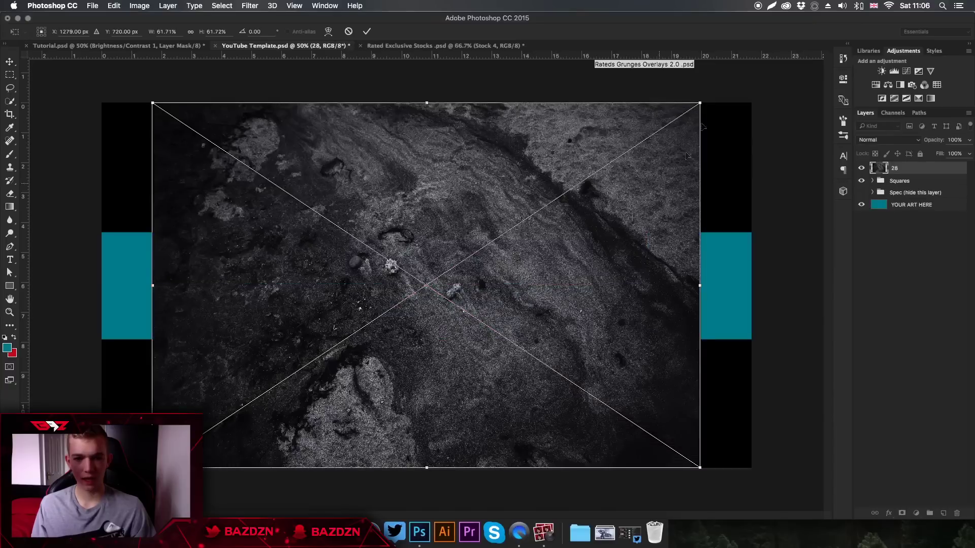
# Step: Scale the placed texture to about 73% so it spans the canvas width, and move its layer directly above YOUR ART HERE
pyautogui.moveTo(697, 104); pyautogui.dragTo(760, 89)
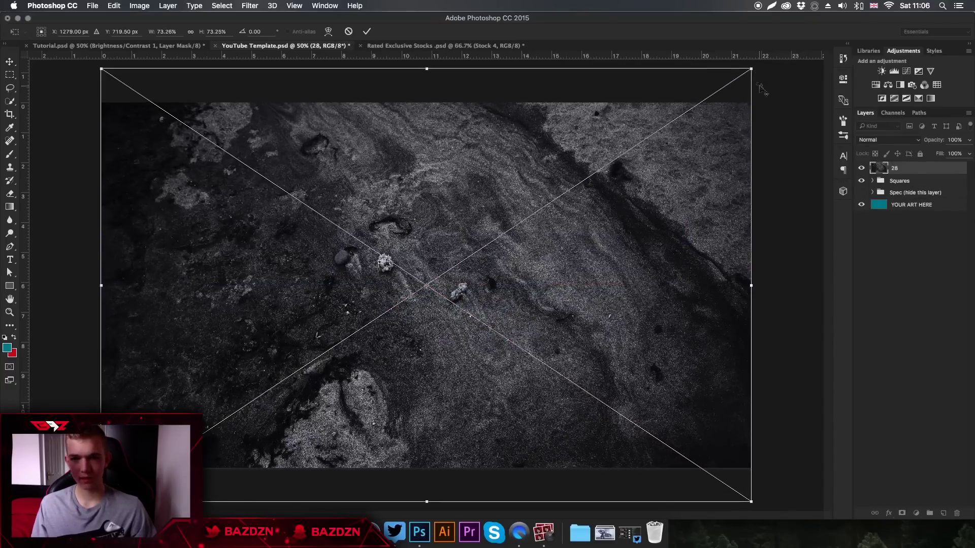
pyautogui.press('Return')
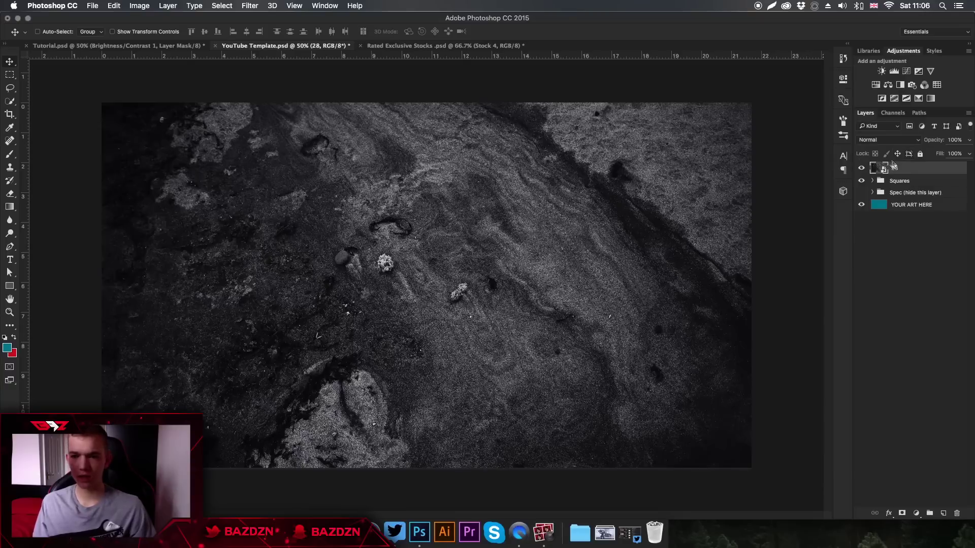
pyautogui.moveTo(908, 173); pyautogui.dragTo(909, 202)
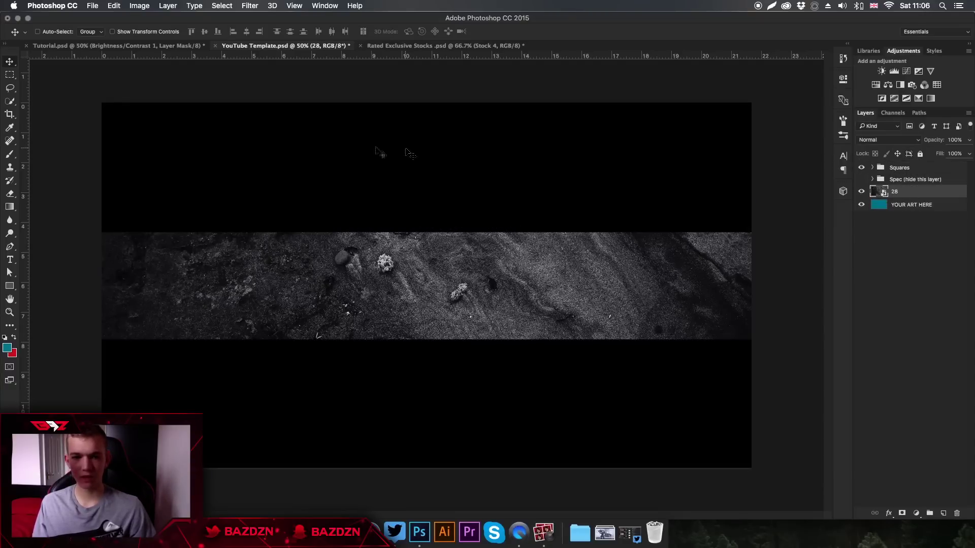
# Step: Set the texture layer 28 to the Overlay blend mode at 57% opacity
pyautogui.click(892, 144)
pyautogui.click(239, 153)
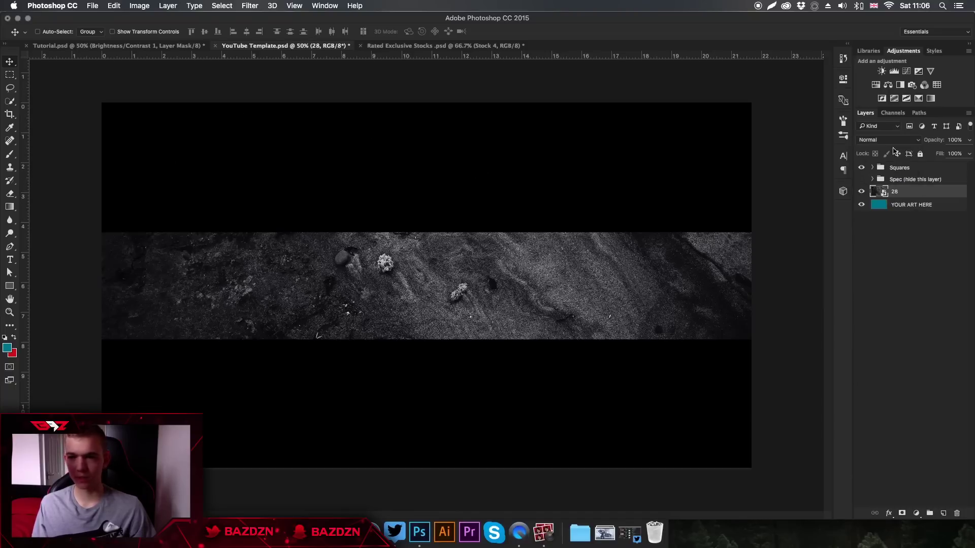
pyautogui.click(872, 143)
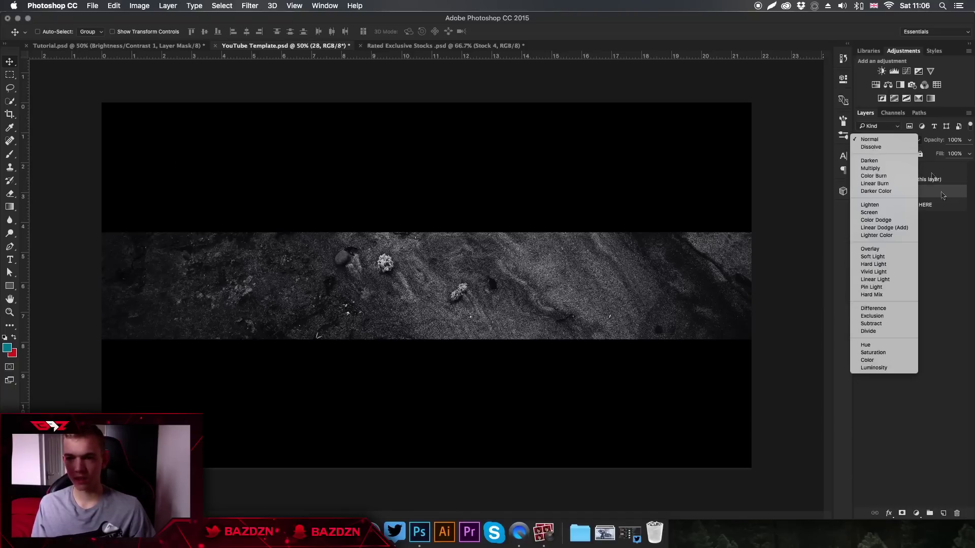
pyautogui.click(946, 182)
pyautogui.click(886, 145)
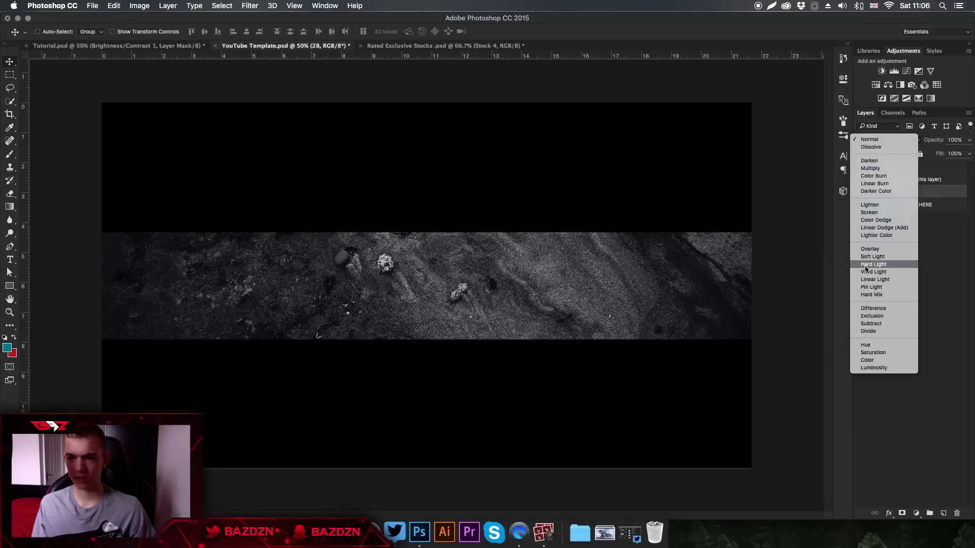
pyautogui.click(872, 248)
pyautogui.click(886, 144)
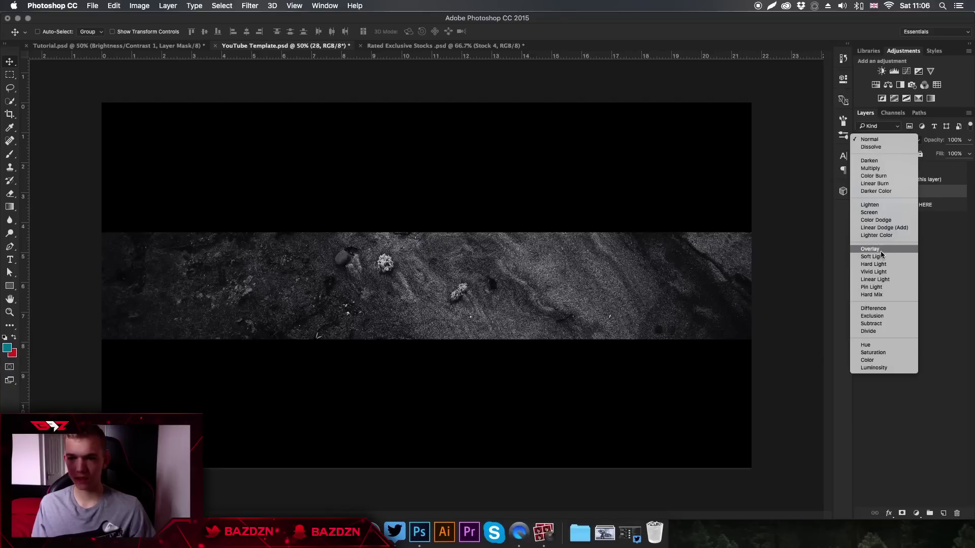
pyautogui.click(920, 202)
pyautogui.click(970, 142)
pyautogui.moveTo(970, 154); pyautogui.dragTo(947, 155)
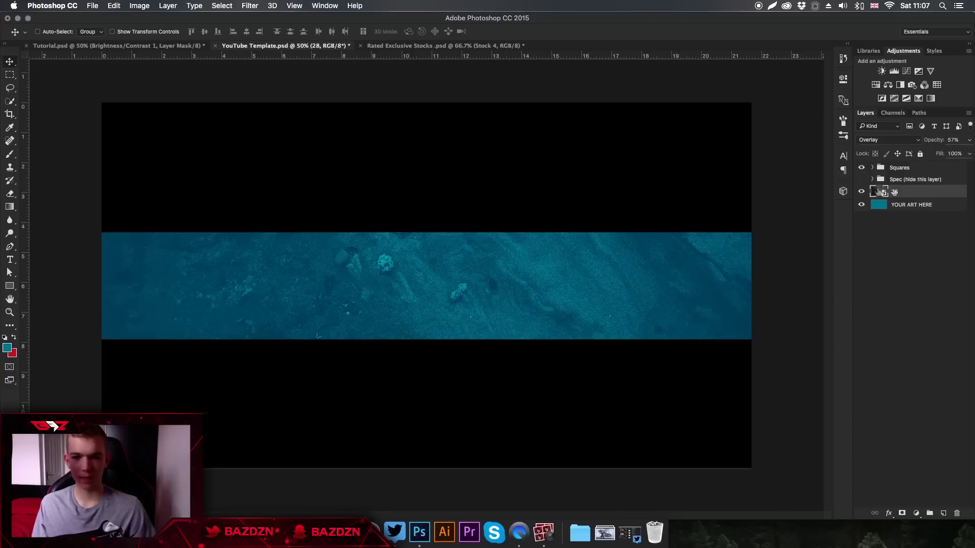
# Step: Add a new empty layer above layer 28 and set the foreground colour to white ffffff
pyautogui.click(942, 513)
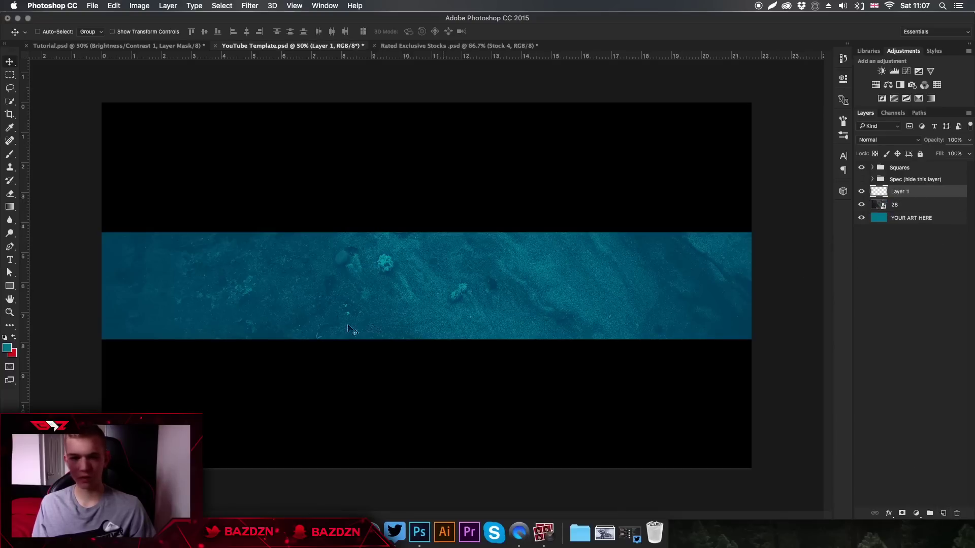
pyautogui.click(7, 348)
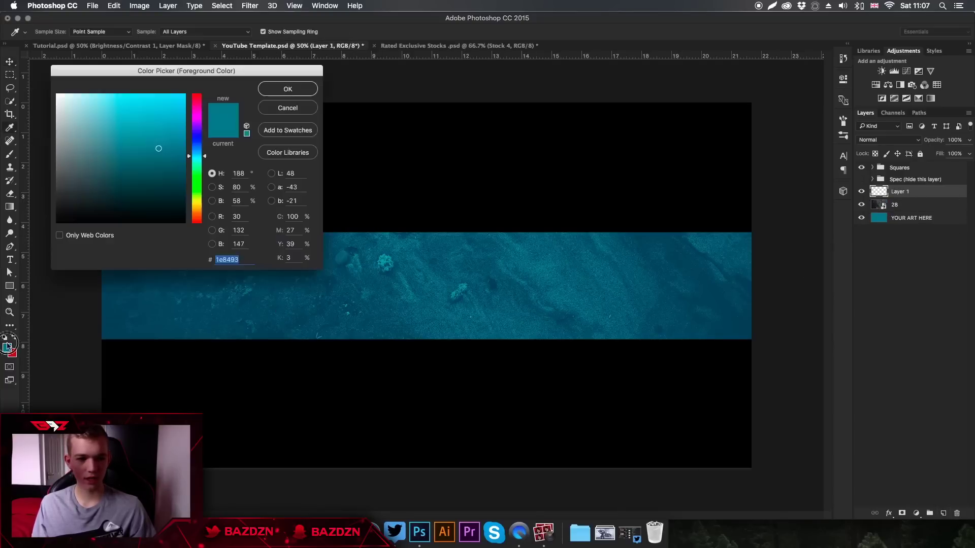
pyautogui.moveTo(57, 196); pyautogui.dragTo(21, 3)
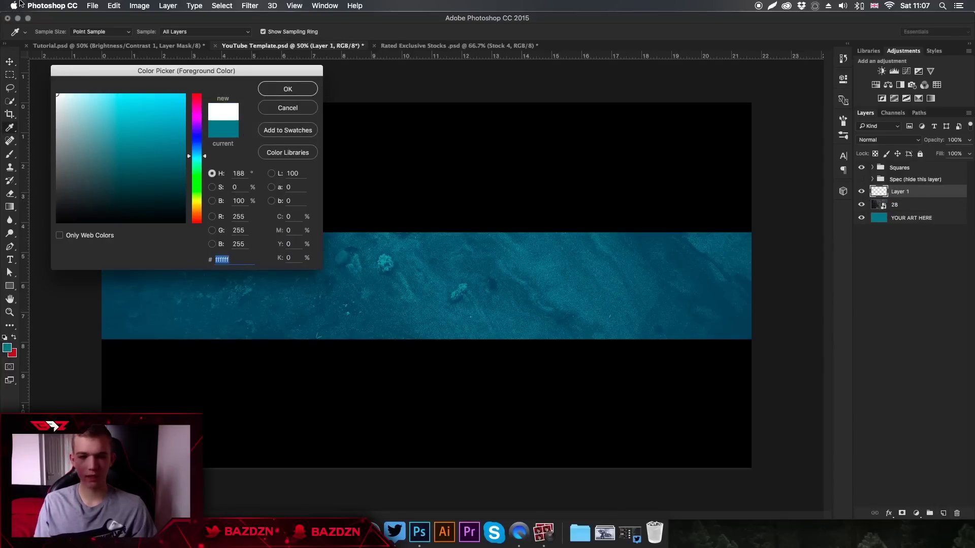
pyautogui.press('Return')
# Step: Paint a soft white glow over the top centre of the banner strip on Layer 1, using a 1500 px brush at 0% hardness
pyautogui.click(10, 154)
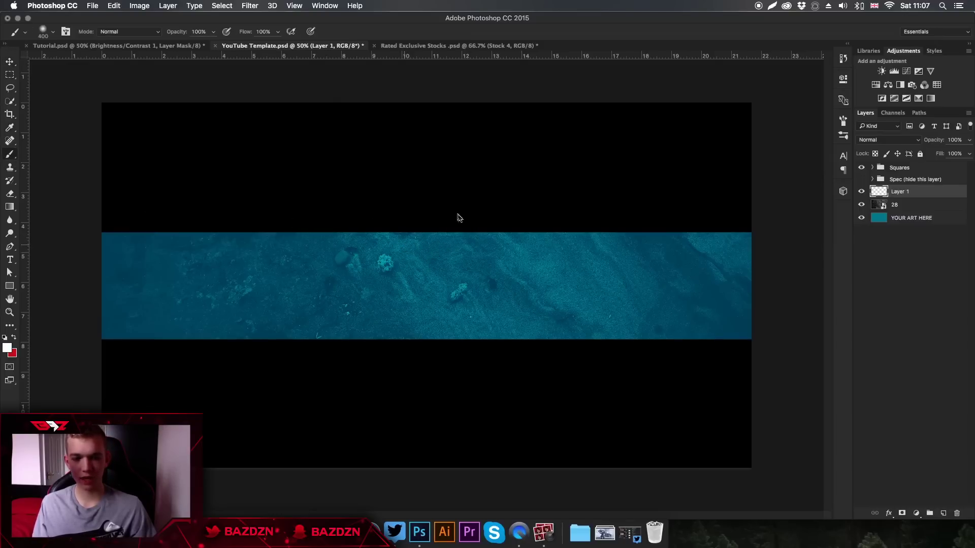
pyautogui.rightClick(410, 225)
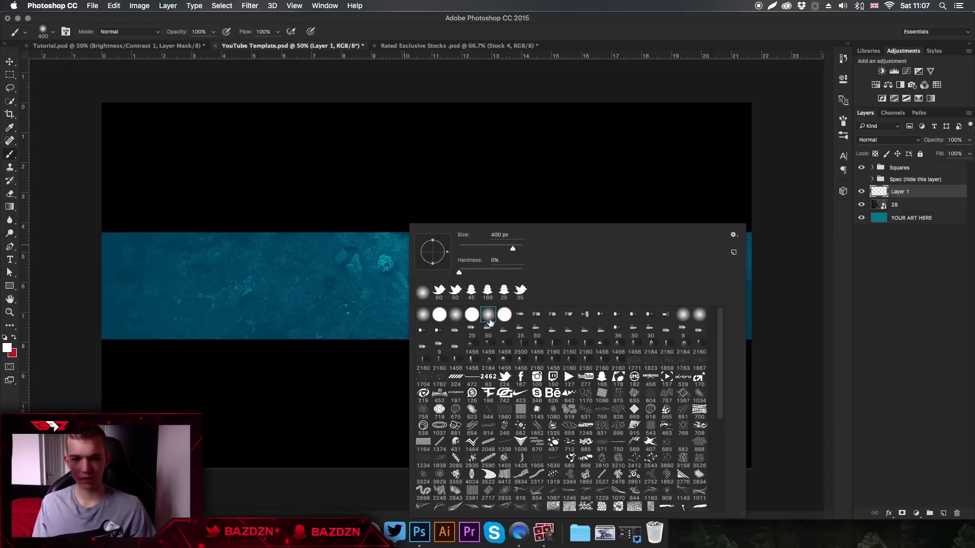
pyautogui.click(514, 167)
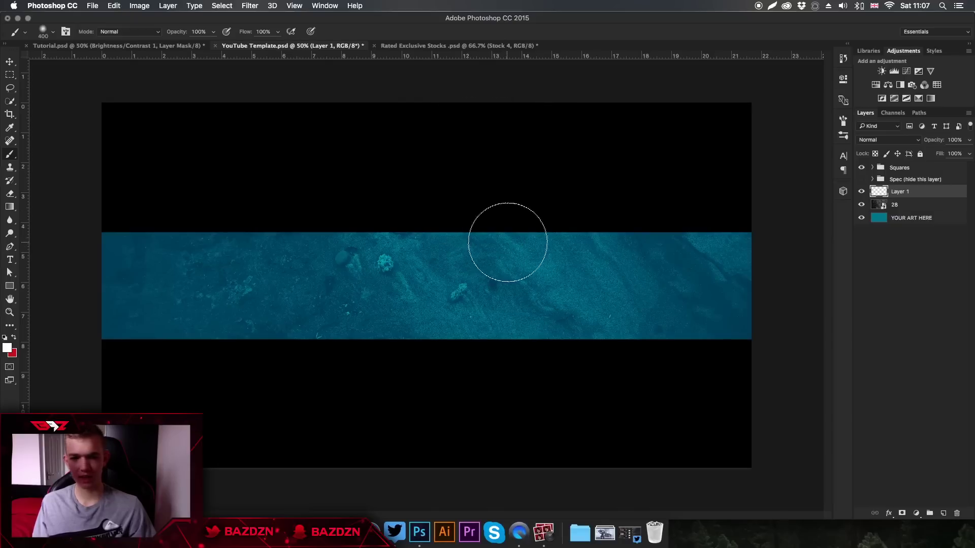
pyautogui.press(']')
pyautogui.press(']')
pyautogui.press(']')
pyautogui.press(']')
pyautogui.press(']')
pyautogui.press(']')
pyautogui.press(']')
pyautogui.press(']')
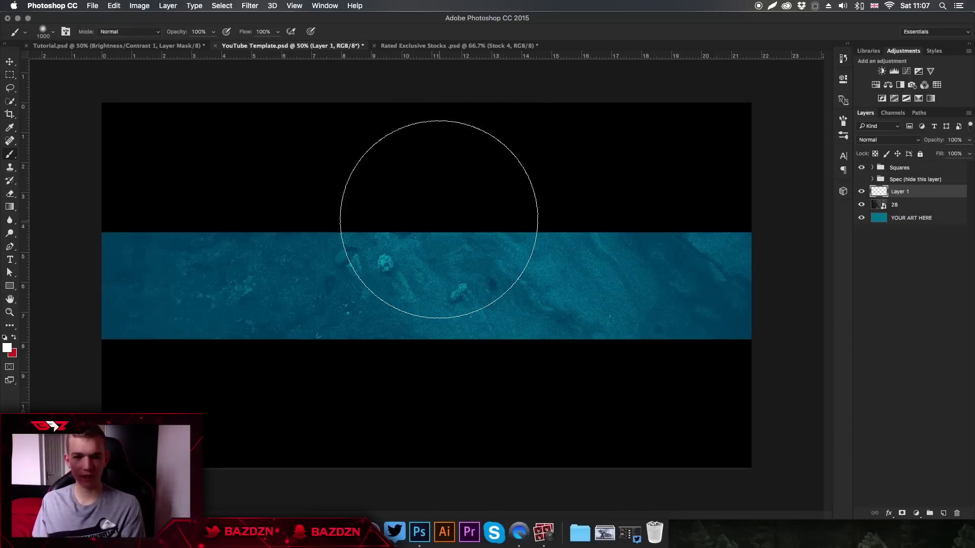
pyautogui.press(']')
pyautogui.press(']')
pyautogui.press(']')
pyautogui.press(']')
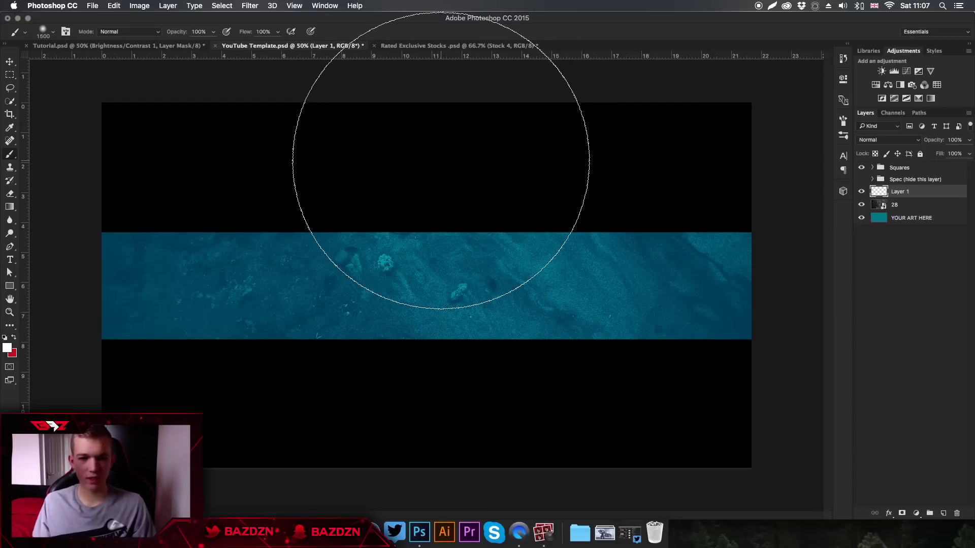
pyautogui.click(442, 153)
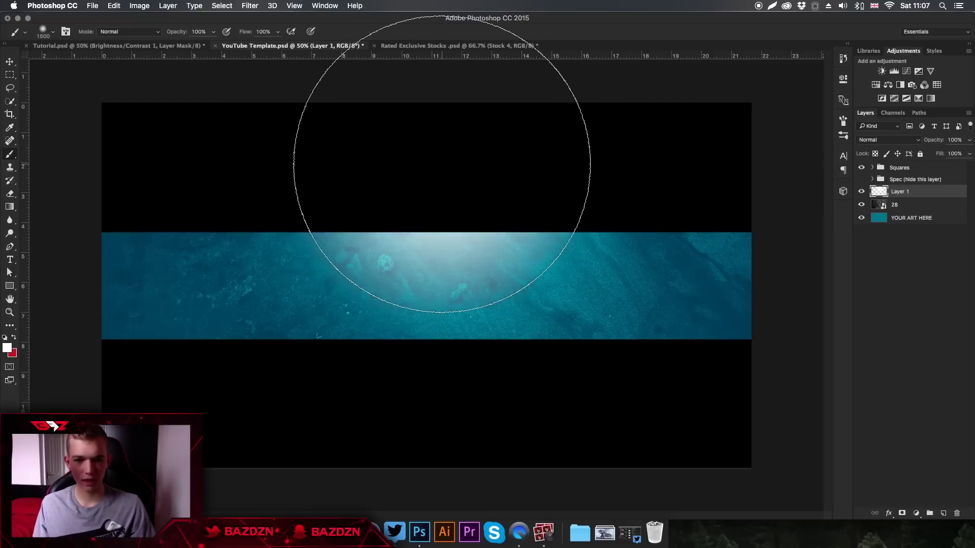
# Step: Set the glow layer, Layer 1, to the Luminosity blend mode at 70% opacity
pyautogui.press('v')
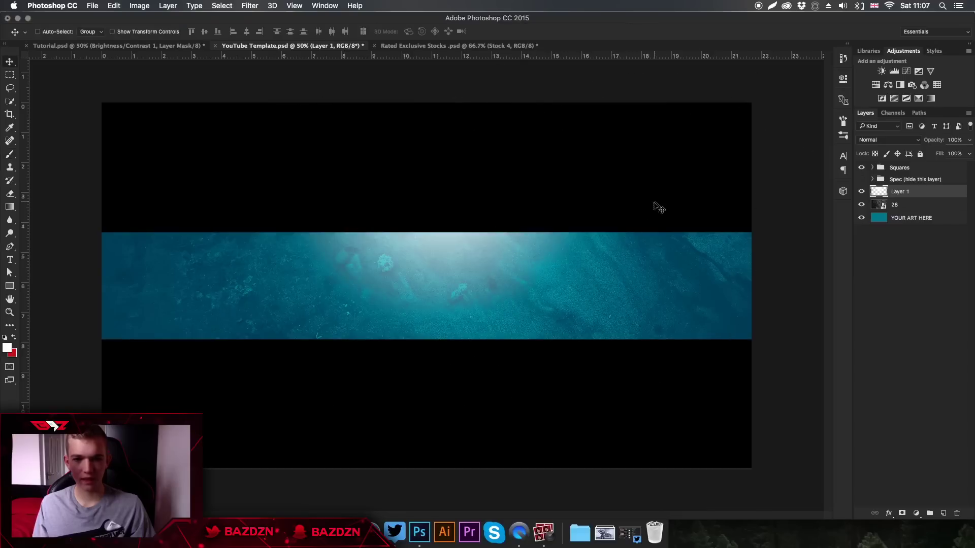
pyautogui.click(907, 142)
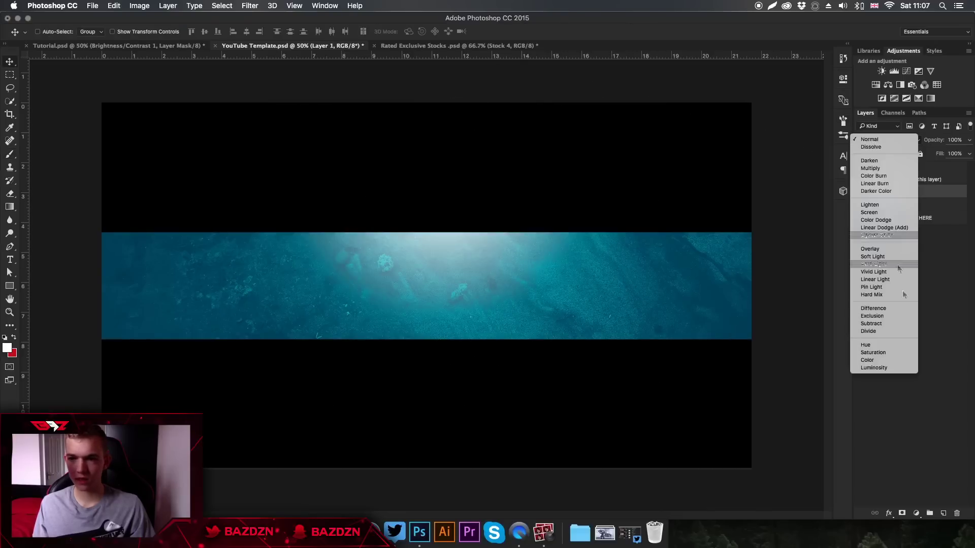
pyautogui.click(875, 368)
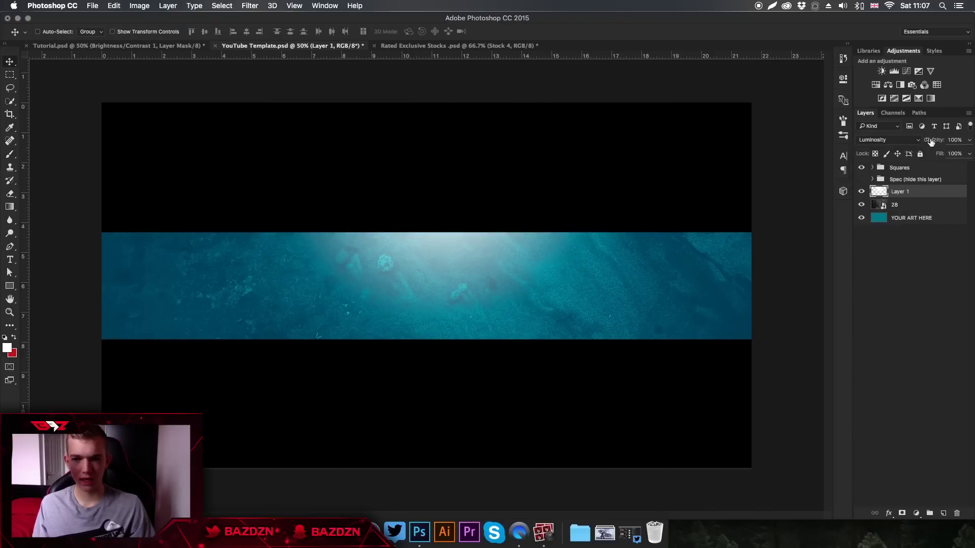
pyautogui.click(971, 142)
pyautogui.moveTo(967, 153)
pyautogui.mouseDown()
pyautogui.moveTo(944, 154)
pyautogui.moveTo(954, 155)
pyautogui.mouseUp()
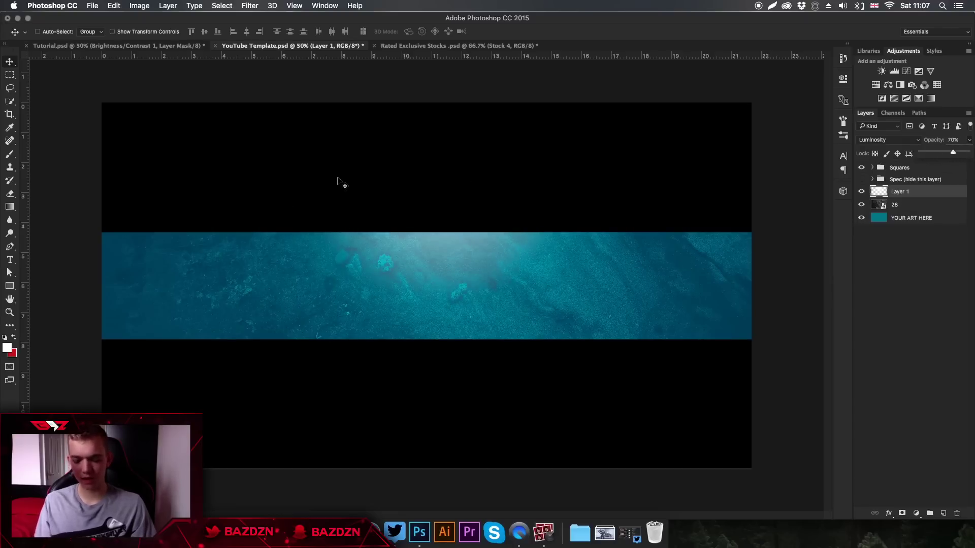
# Step: Add centre guides, move the glow on Layer 1 so it is centred horizontally on the vertical guide, and hide the guides
pyautogui.press('F2')
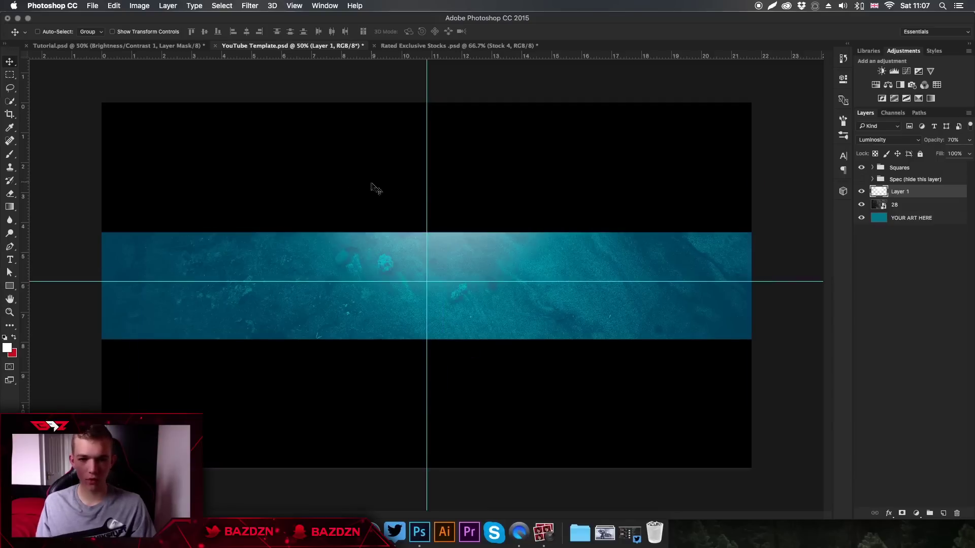
pyautogui.press('super')
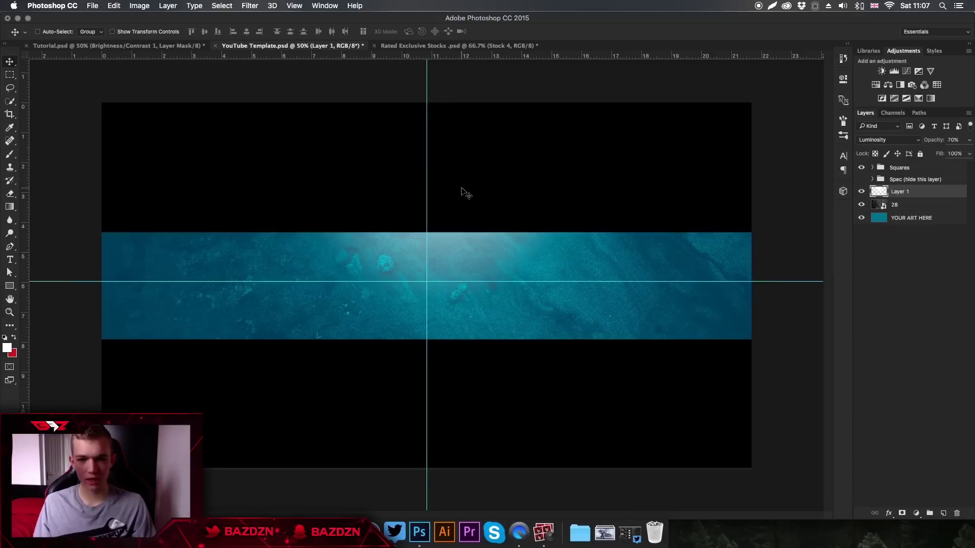
pyautogui.press('super+c')
pyautogui.press('super+t')
pyautogui.moveTo(501, 233); pyautogui.dragTo(487, 235)
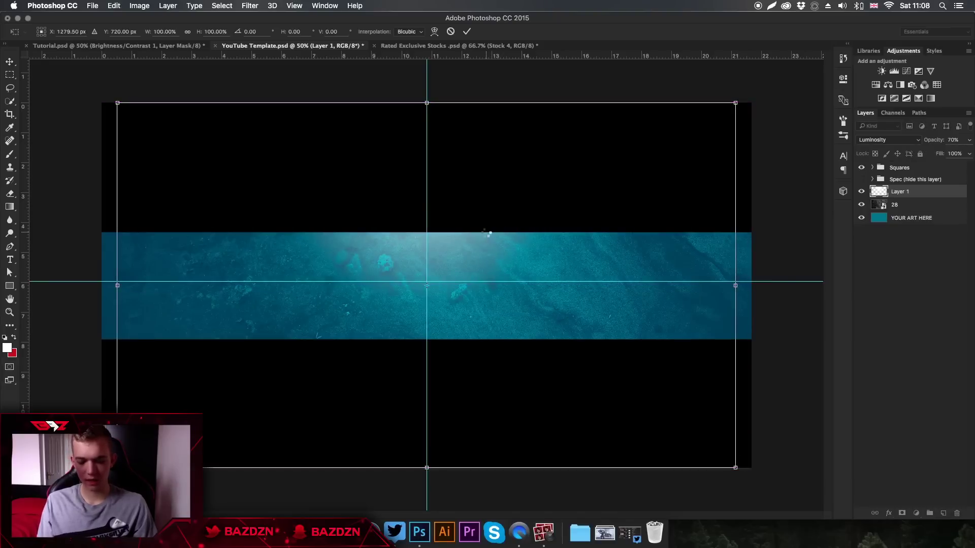
pyautogui.press('Return')
pyautogui.press('super+semicolon')
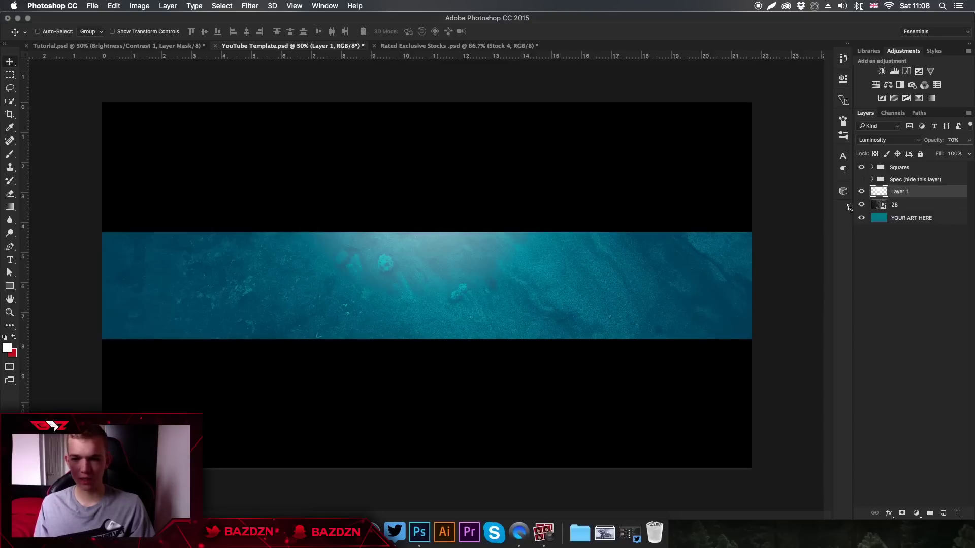
# Step: Place the modern-warfare-2-wallpaper-3-1920x1200 image from Downloads directly above layer 28
pyautogui.click(912, 206)
pyautogui.click(605, 534)
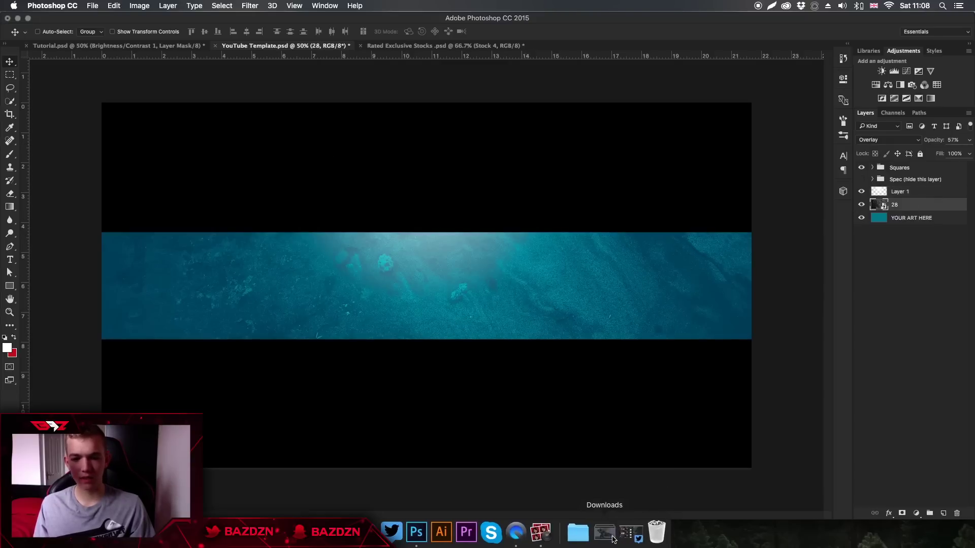
pyautogui.moveTo(609, 147); pyautogui.dragTo(396, 262)
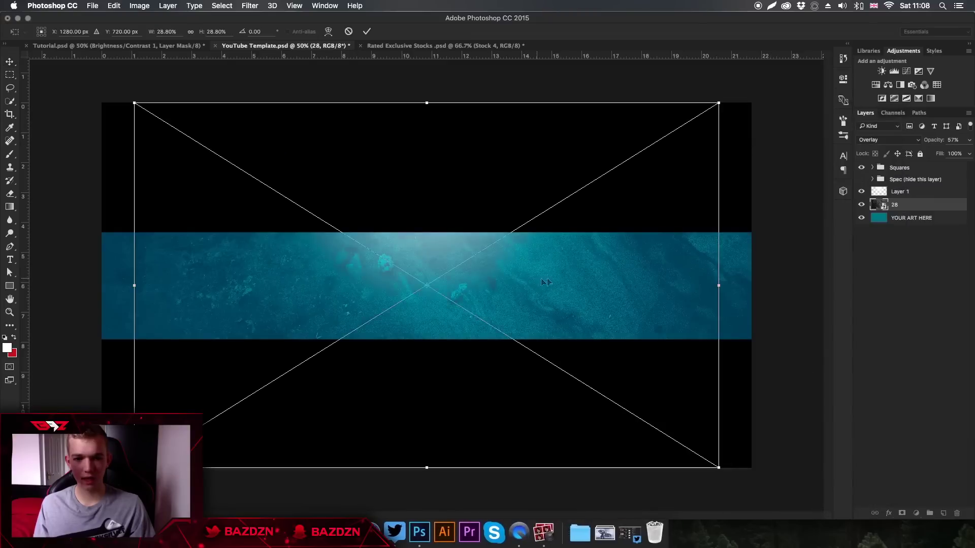
# Step: Scale the placed soldier wallpaper to about 17% and position it flush with the right end of the banner strip
pyautogui.moveTo(461, 276); pyautogui.dragTo(401, 279)
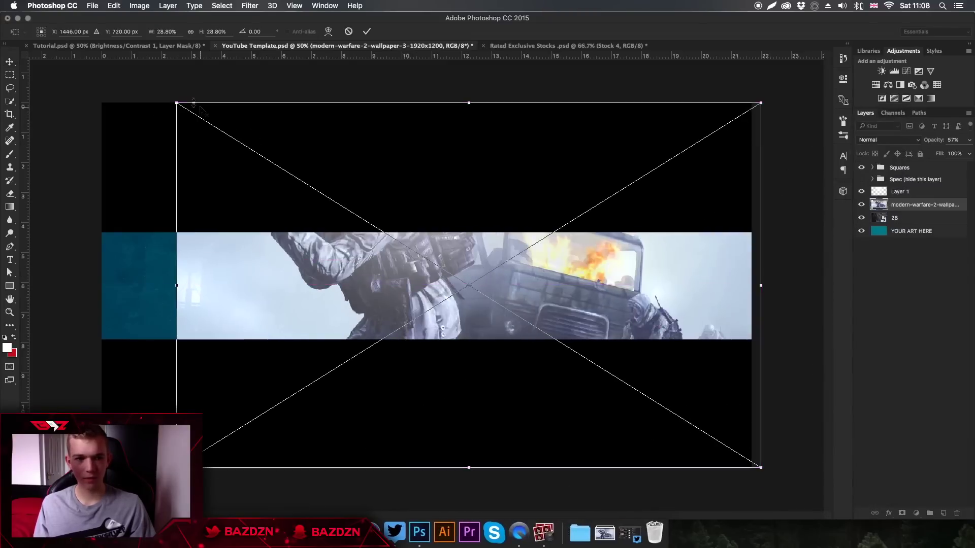
pyautogui.moveTo(172, 101); pyautogui.dragTo(272, 146)
pyautogui.moveTo(420, 256); pyautogui.dragTo(493, 284)
pyautogui.moveTo(742, 187); pyautogui.dragTo(719, 205)
pyautogui.moveTo(682, 262); pyautogui.dragTo(714, 272)
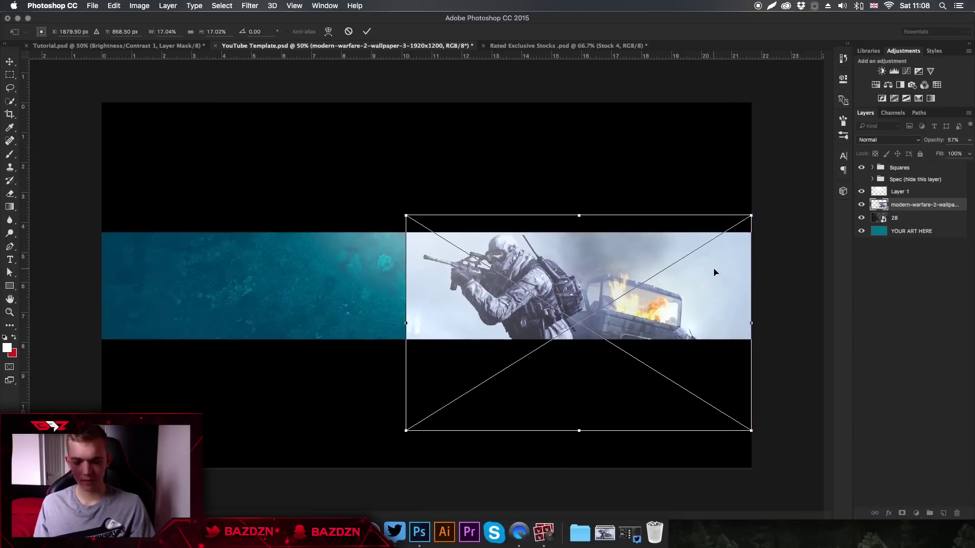
pyautogui.press('Return')
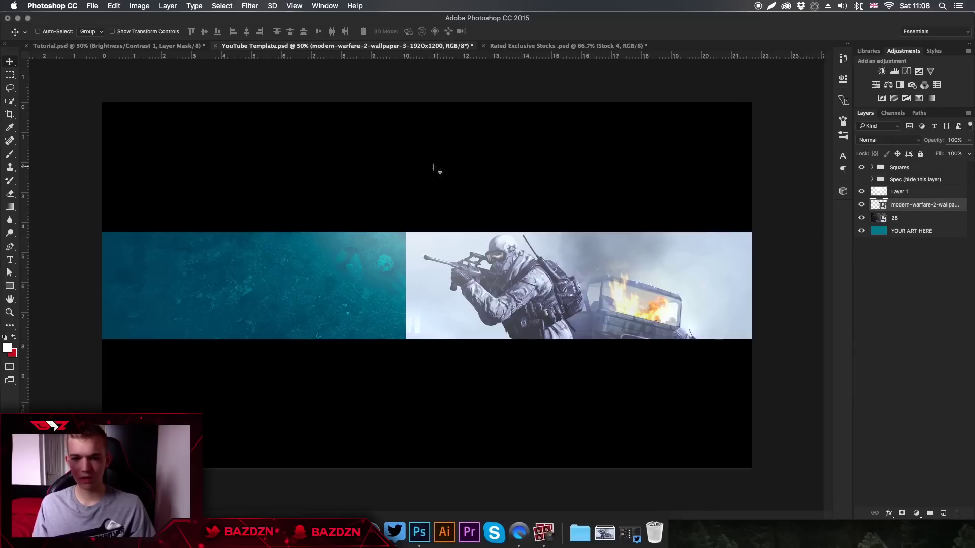
# Step: Try the Overlay and Screen blend modes on the soldier wallpaper layer
pyautogui.click(868, 140)
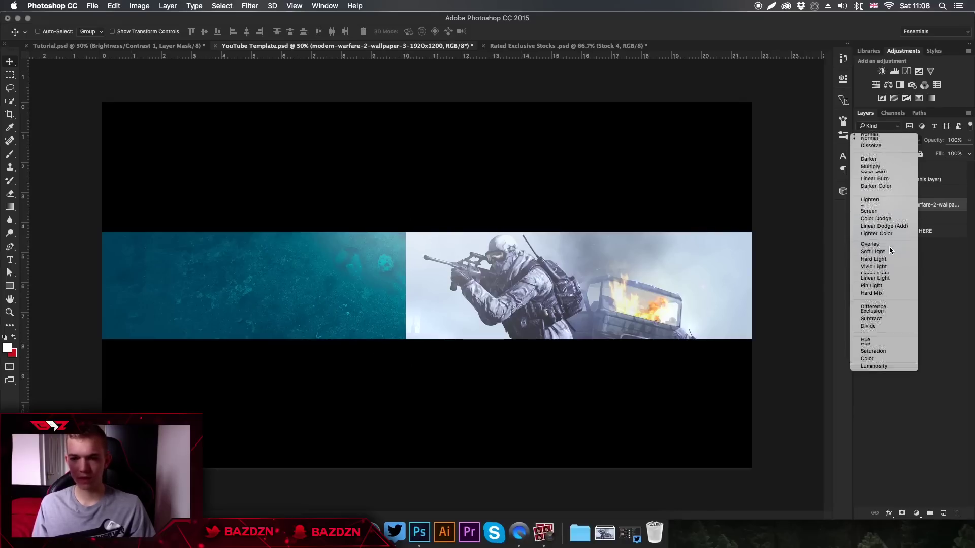
pyautogui.click(890, 248)
pyautogui.click(881, 140)
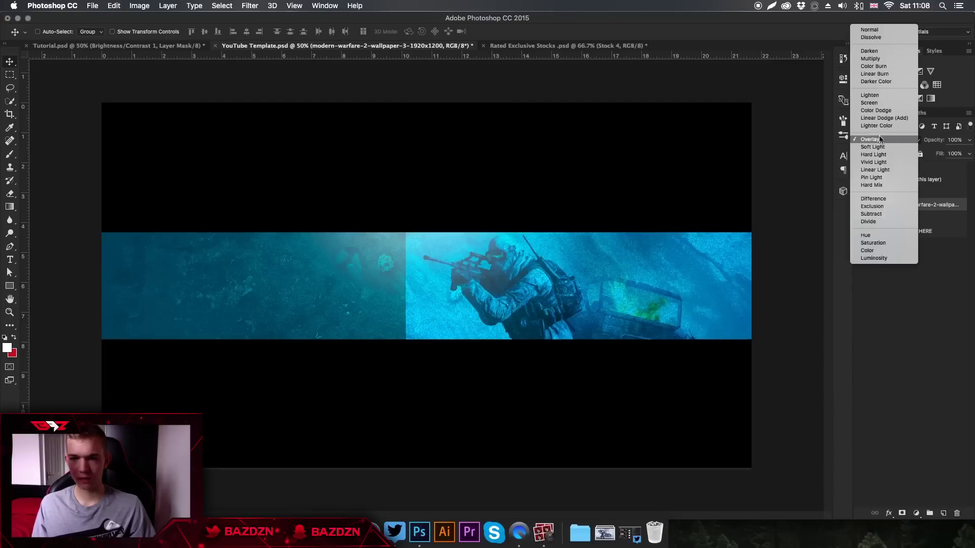
pyautogui.click(882, 108)
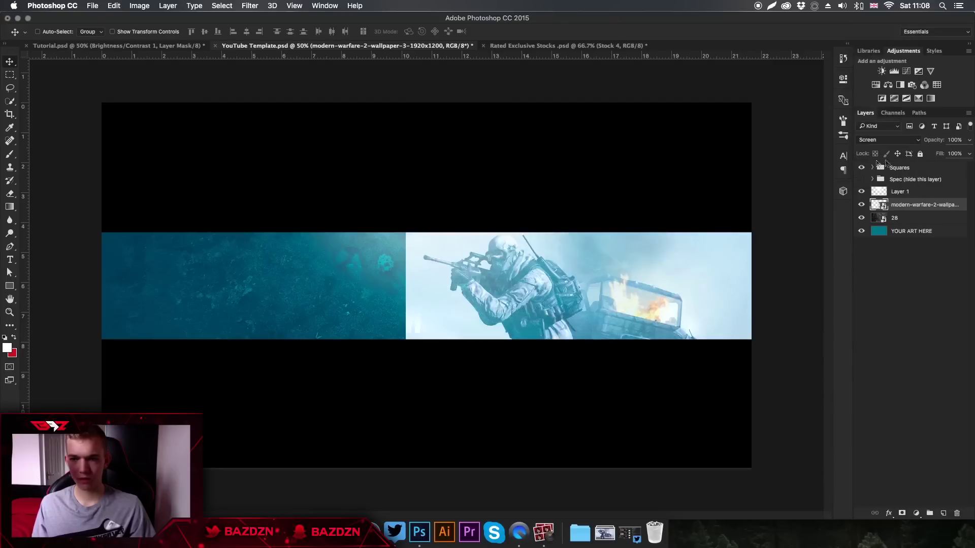
pyautogui.moveTo(968, 144)
pyautogui.mouseDown()
pyautogui.moveTo(939, 151)
pyautogui.moveTo(965, 151)
pyautogui.mouseUp()
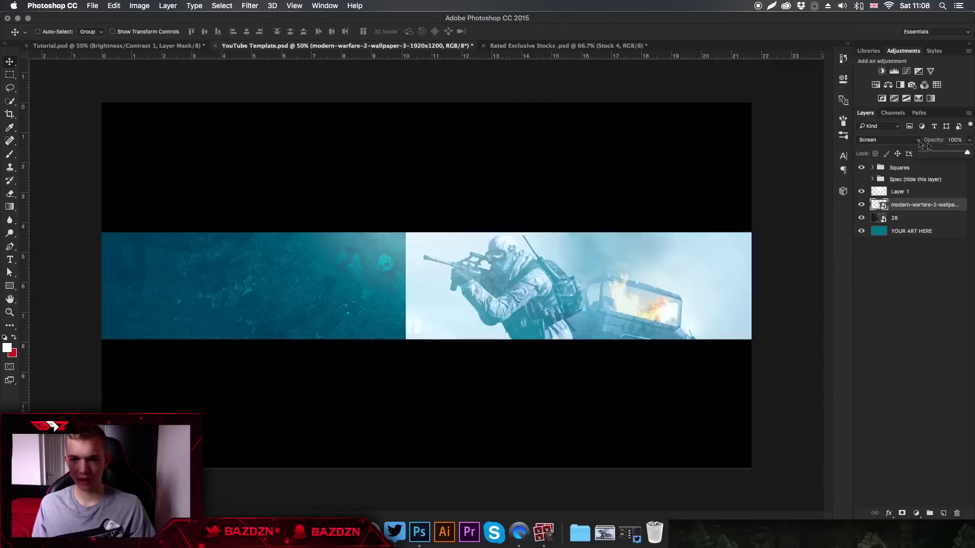
# Step: Set the soldier wallpaper layer to the Overlay blend mode at 41% opacity
pyautogui.click(886, 140)
pyautogui.click(870, 175)
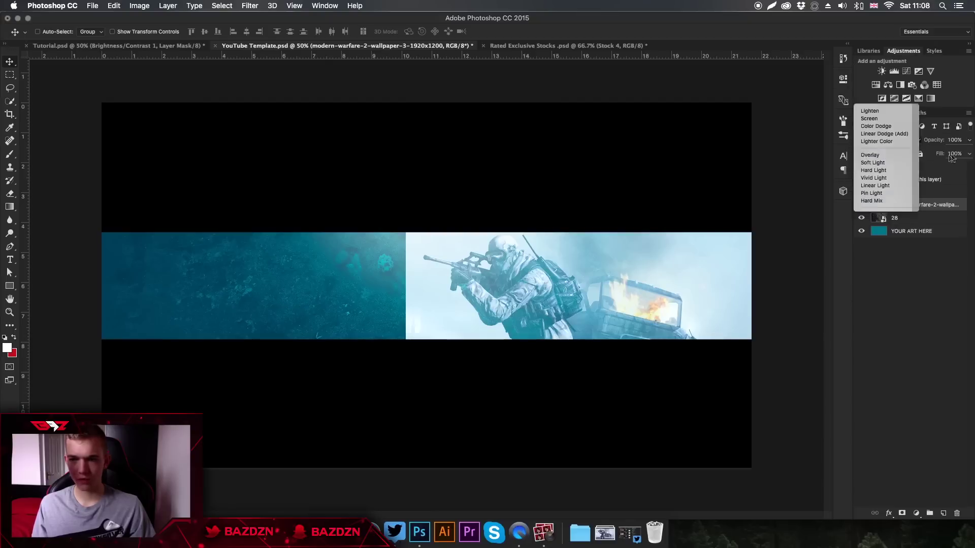
pyautogui.click(970, 141)
pyautogui.moveTo(947, 154); pyautogui.dragTo(940, 153)
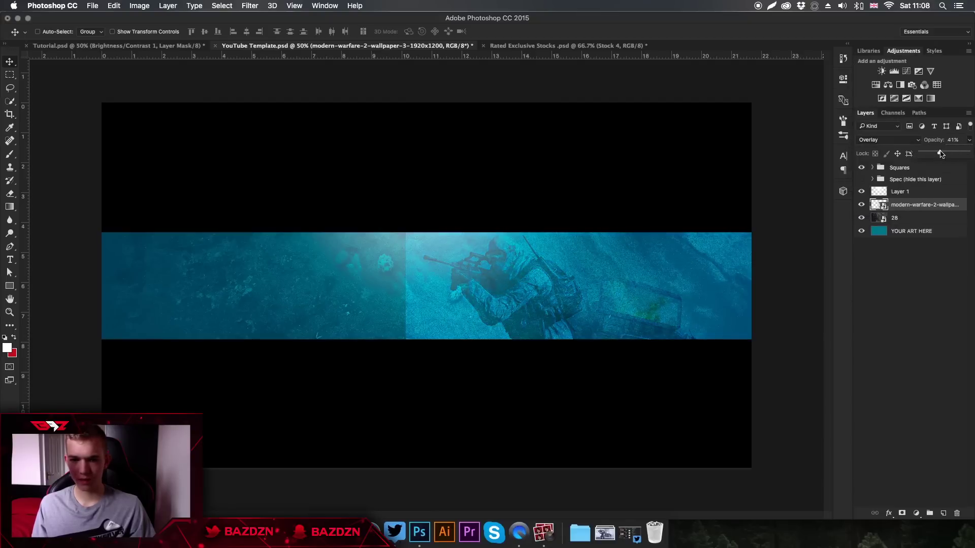
pyautogui.click(631, 279)
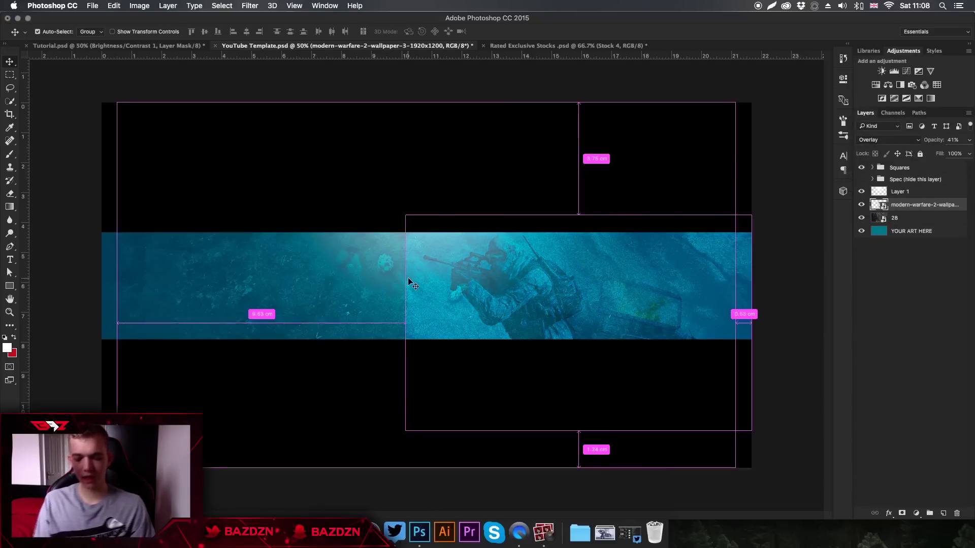
# Step: Rasterize the soldier wallpaper layer and fade out its hard left edge with a soft 500 px eraser at 62% opacity
pyautogui.press('super+equal')
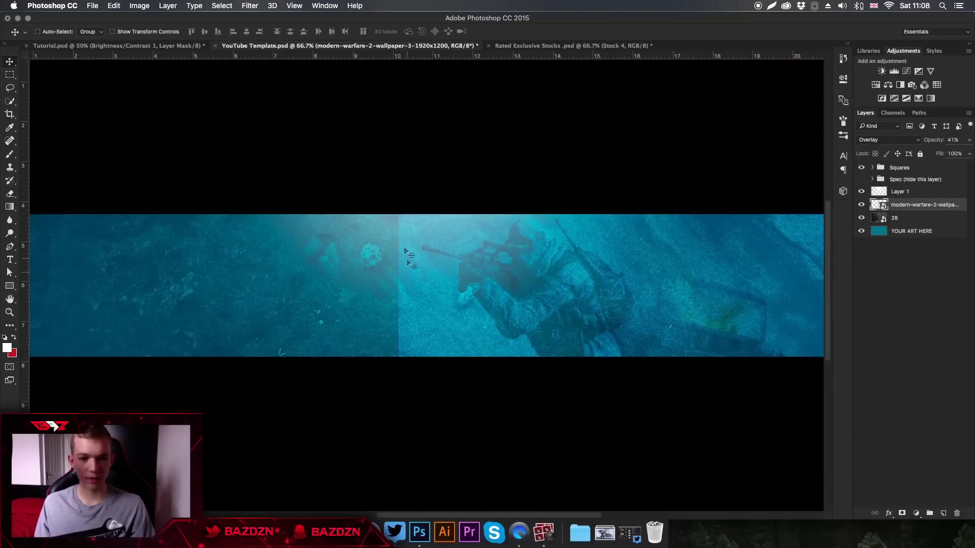
pyautogui.press('e')
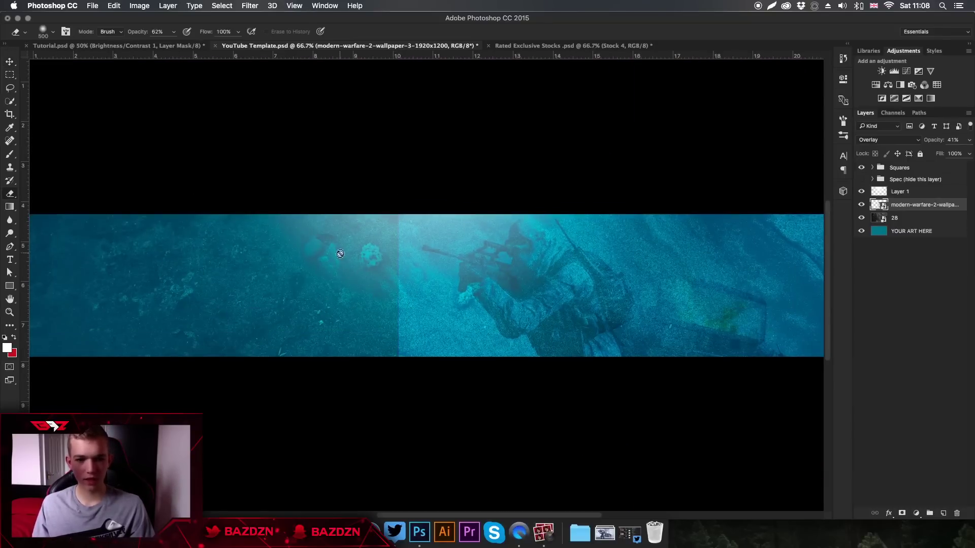
pyautogui.rightClick(918, 203)
pyautogui.click(832, 253)
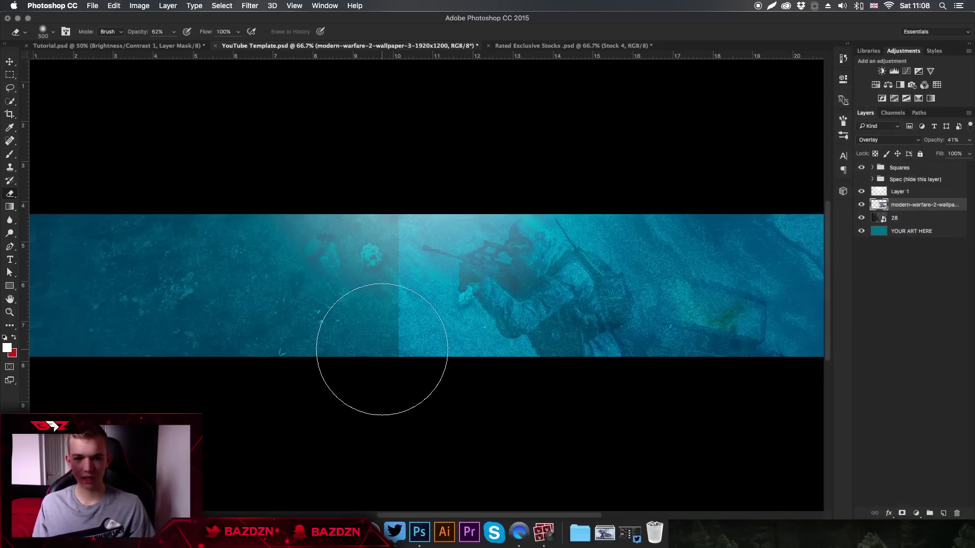
pyautogui.moveTo(363, 330)
pyautogui.mouseDown()
pyautogui.moveTo(323, 181)
pyautogui.moveTo(366, 321)
pyautogui.moveTo(332, 147)
pyautogui.moveTo(383, 320)
pyautogui.mouseUp()
pyautogui.press('super+minus')
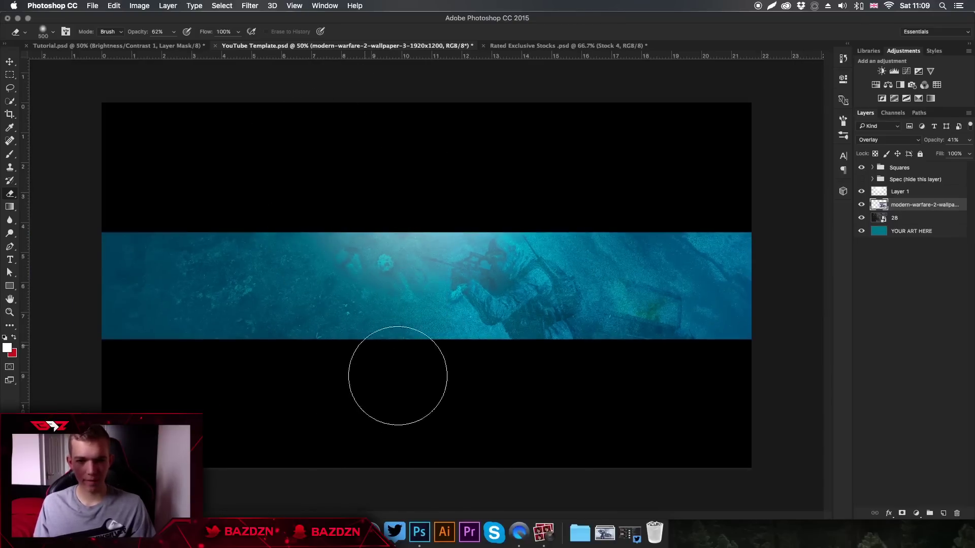
pyautogui.press('super+plus')
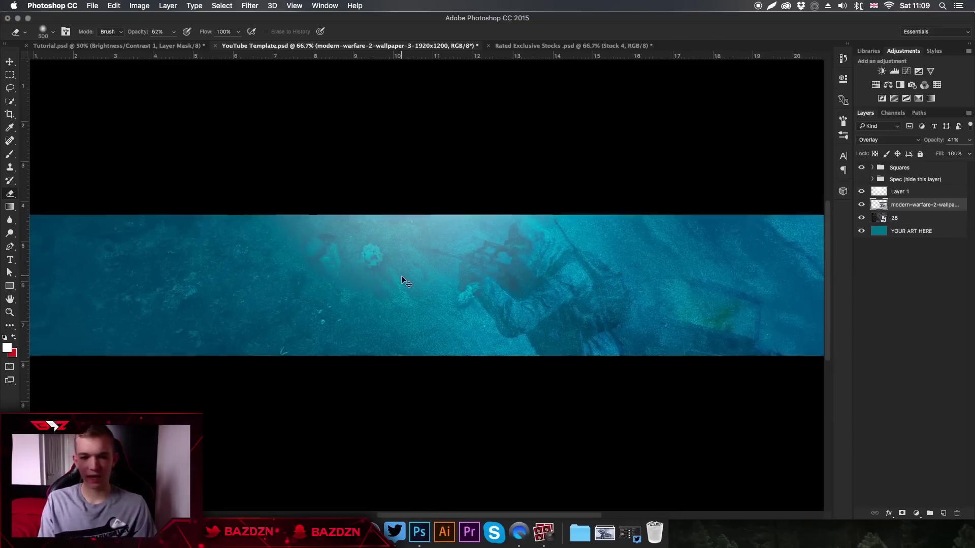
pyautogui.press('super+minus')
pyautogui.press('super+minus')
pyautogui.press('super+plus')
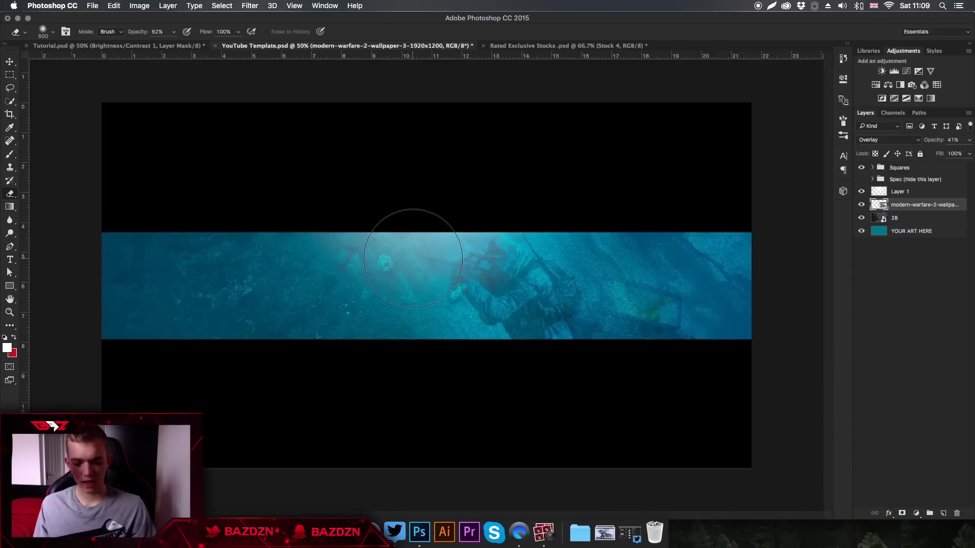
# Step: Place the 761482-call-of-duty-modern-warfare-2-wallpaper image from Downloads above the first wallpaper layer
pyautogui.press('v')
pyautogui.click(604, 532)
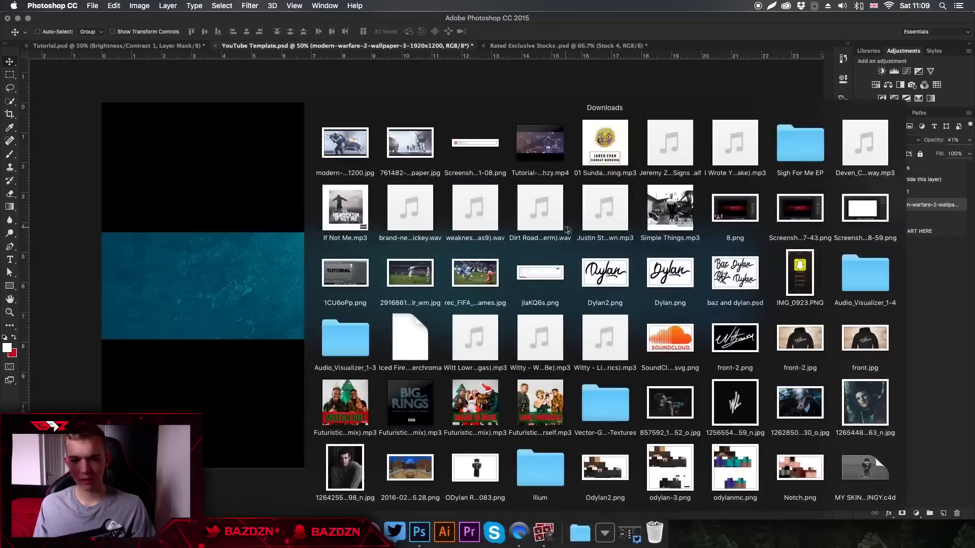
pyautogui.moveTo(414, 162); pyautogui.dragTo(244, 261)
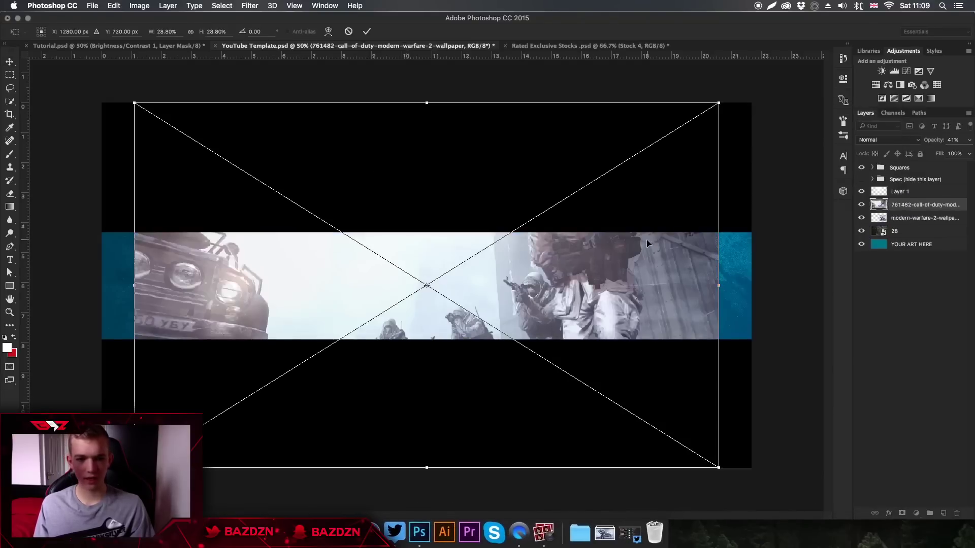
# Step: Scale the second wallpaper to about 15.5%, place it over the banner's left half, flip it horizontally and apply the transform
pyautogui.moveTo(717, 102); pyautogui.dragTo(583, 185)
pyautogui.moveTo(459, 274); pyautogui.dragTo(372, 294)
pyautogui.moveTo(390, 253); pyautogui.dragTo(392, 250)
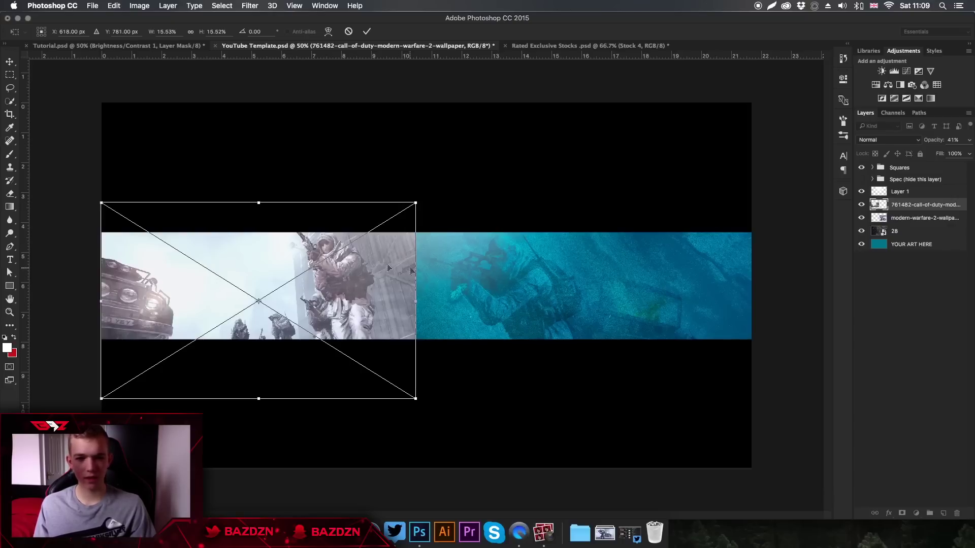
pyautogui.rightClick(353, 273)
pyautogui.click(403, 393)
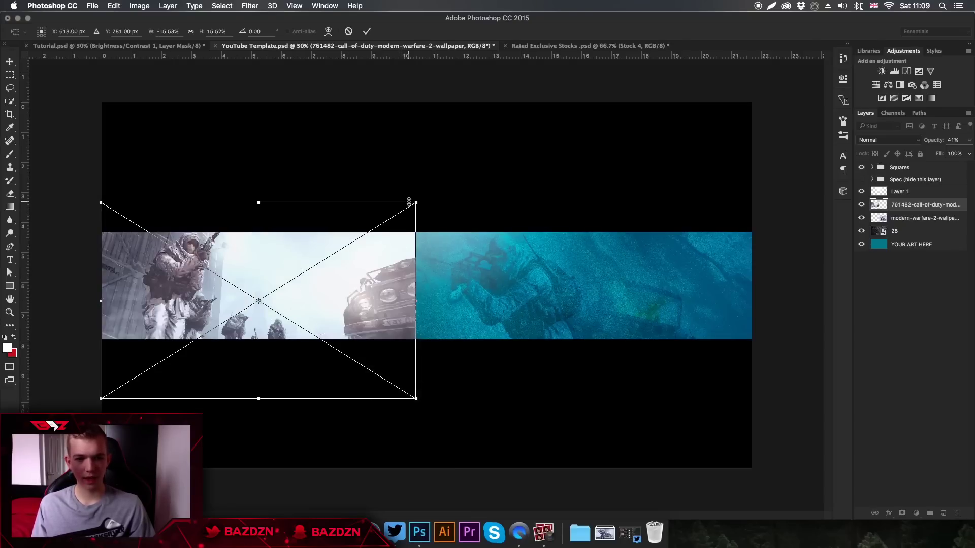
pyautogui.click(368, 32)
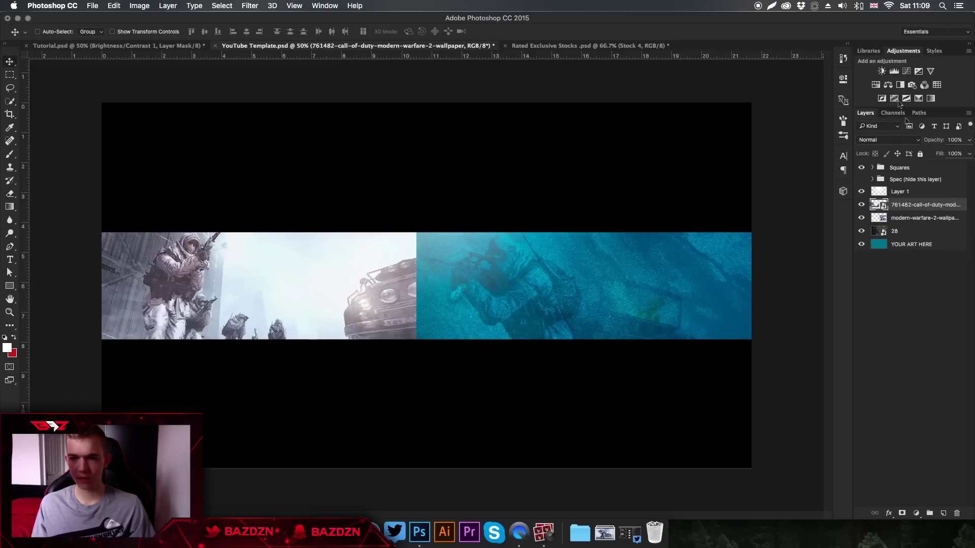
# Step: Set the 761482-call-of-duty wallpaper layer to the Overlay blend mode at 49% opacity
pyautogui.click(886, 139)
pyautogui.click(880, 248)
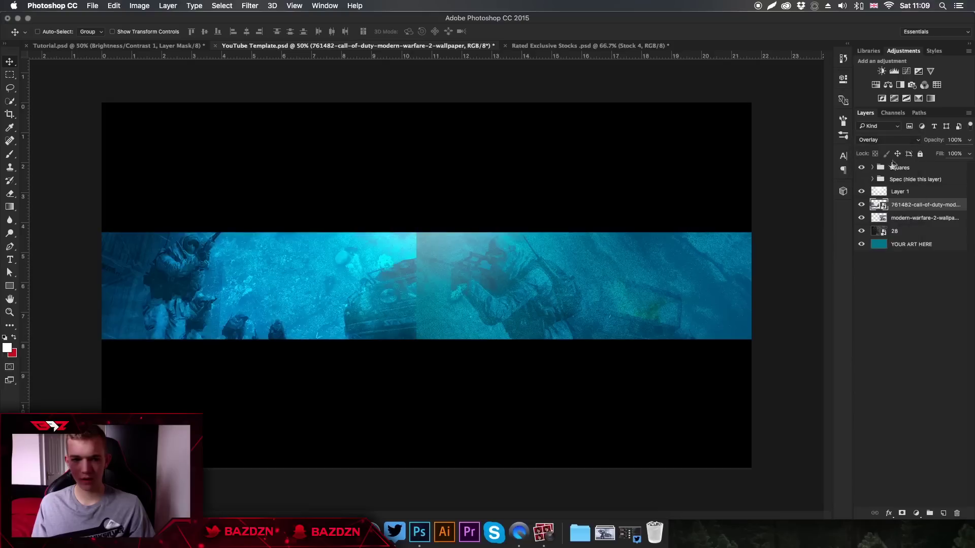
pyautogui.click(969, 140)
pyautogui.moveTo(968, 153); pyautogui.dragTo(945, 155)
# Step: Rasterize the 761482-call-of-duty wallpaper layer and fade out its hard right edge with the soft 500 px eraser at 62% opacity
pyautogui.press('e')
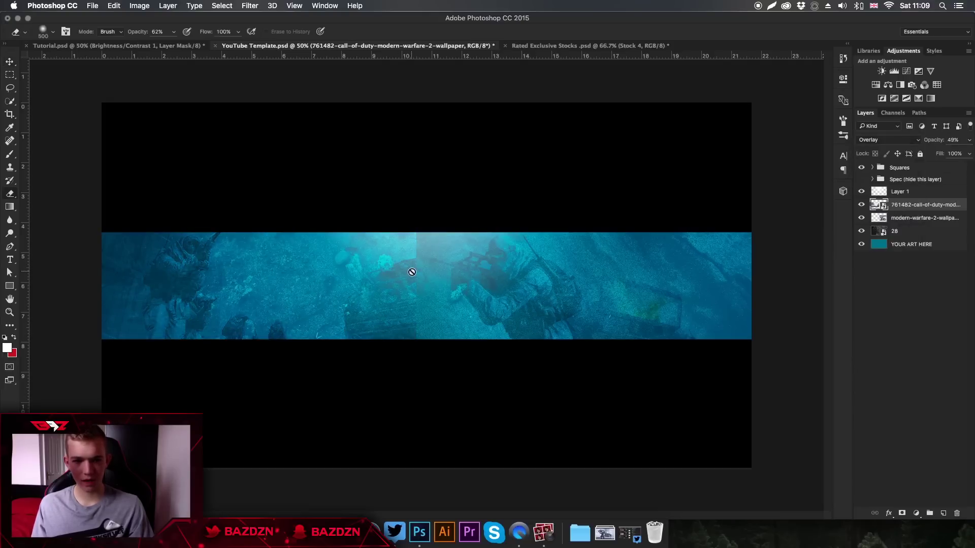
pyautogui.click(399, 261)
pyautogui.click(557, 182)
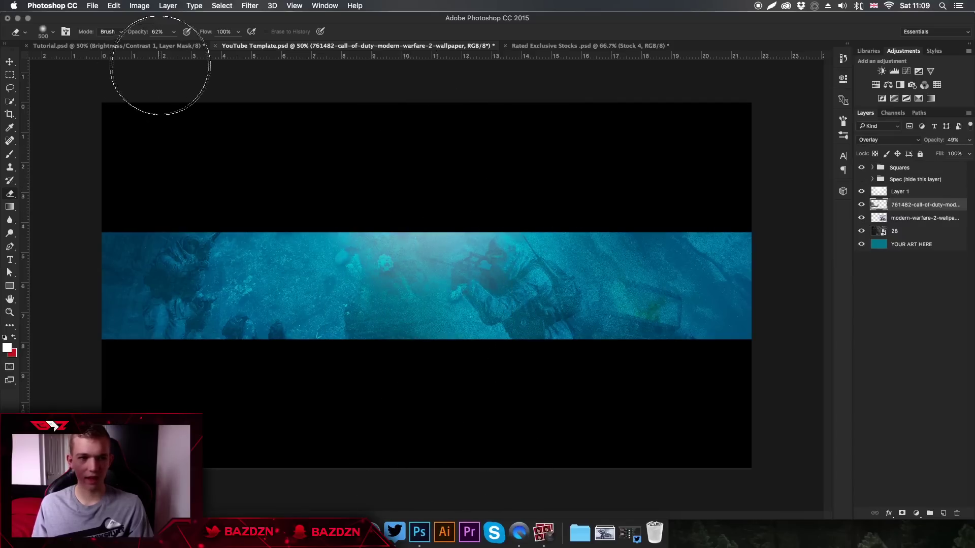
pyautogui.press('v')
pyautogui.press('super')
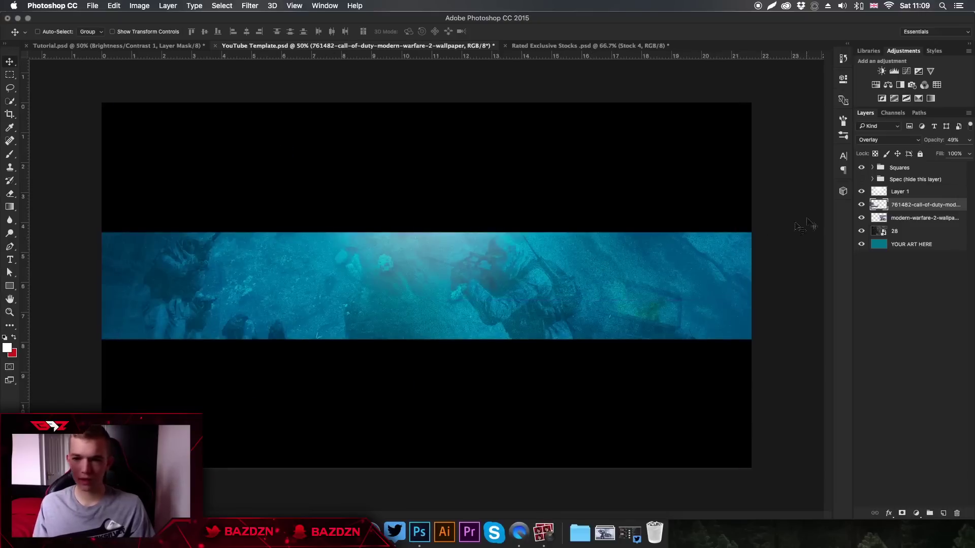
# Step: Add a linear Gradient Fill layer above Layer 1 and make the gradient's starting color stop black
pyautogui.click(917, 193)
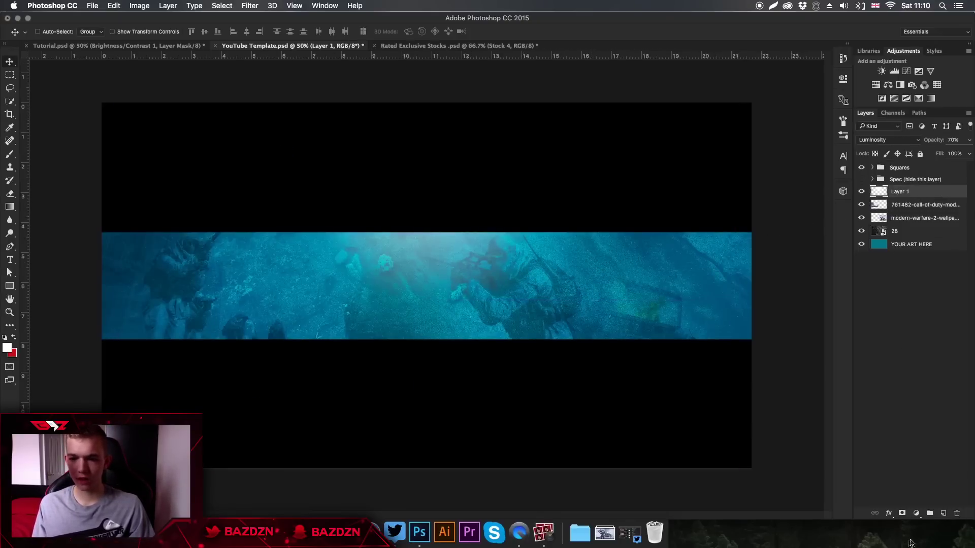
pyautogui.click(917, 513)
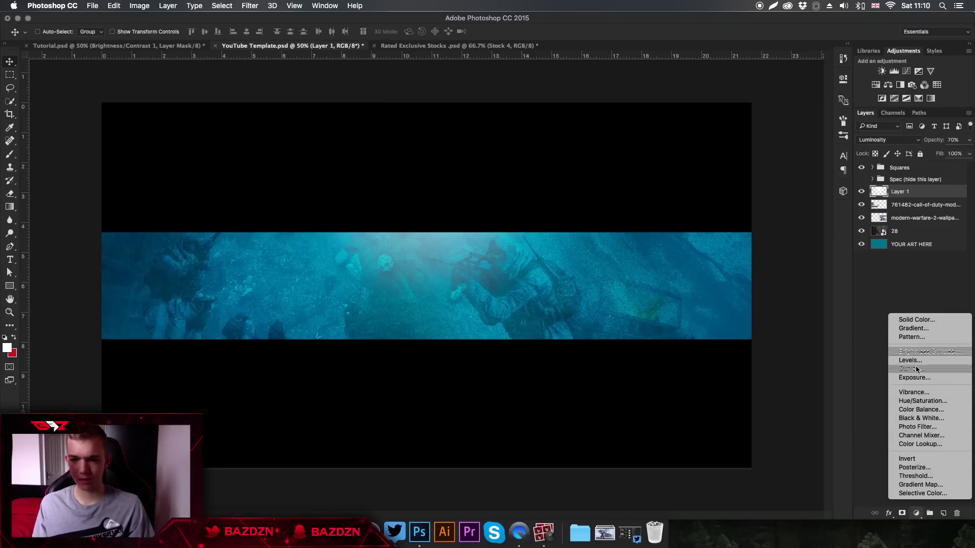
pyautogui.click(912, 329)
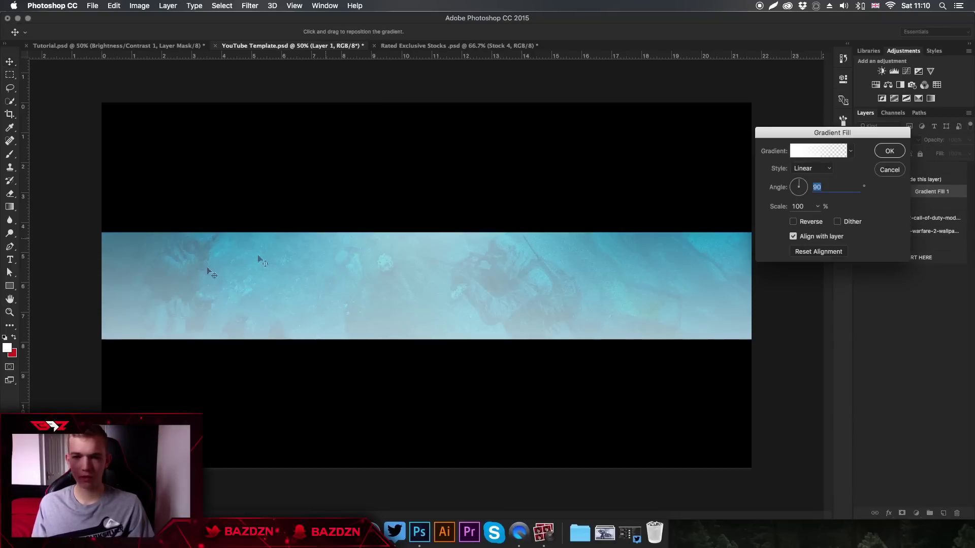
pyautogui.click(815, 153)
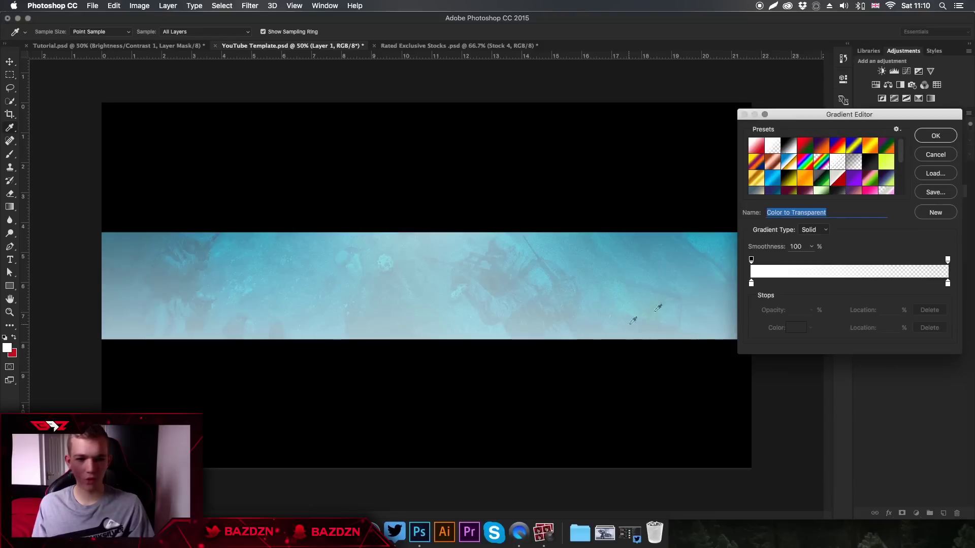
pyautogui.click(752, 283)
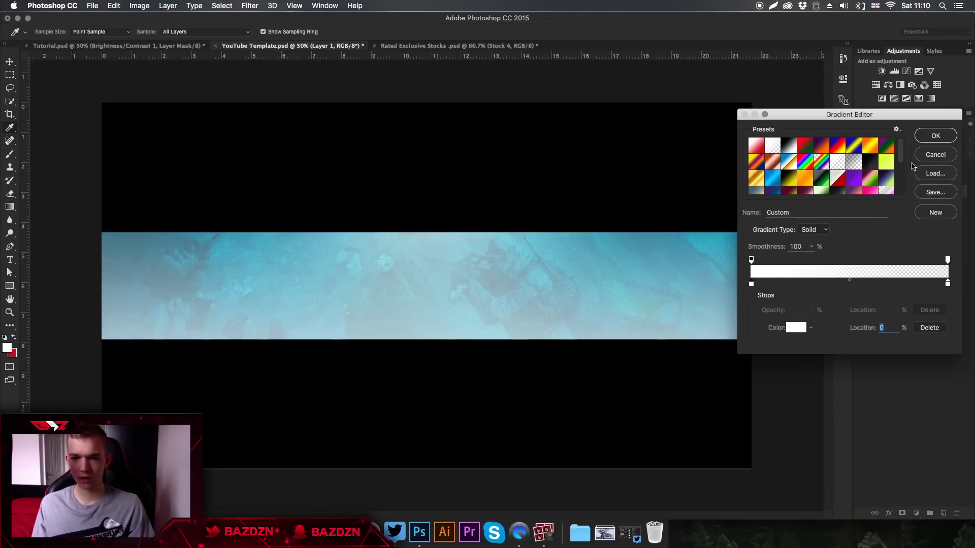
pyautogui.click(941, 142)
pyautogui.click(814, 153)
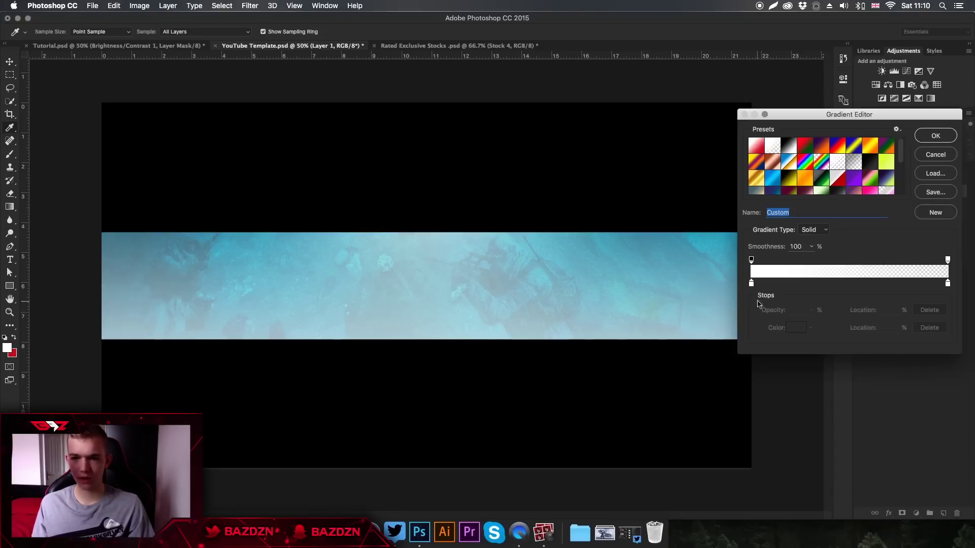
pyautogui.doubleClick(751, 283)
pyautogui.moveTo(128, 210); pyautogui.dragTo(23, 282)
pyautogui.click(276, 91)
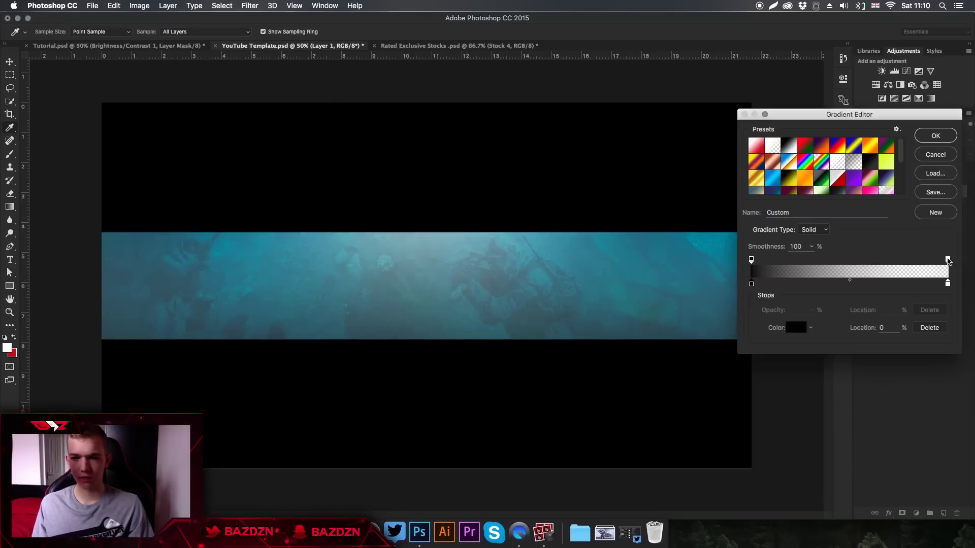
# Step: Make the gradient's end color stop black (#000000) with 0% opacity, then shift the gradient slightly down the banner and accept the fill
pyautogui.doubleClick(948, 284)
pyautogui.moveTo(122, 189); pyautogui.dragTo(9, 254)
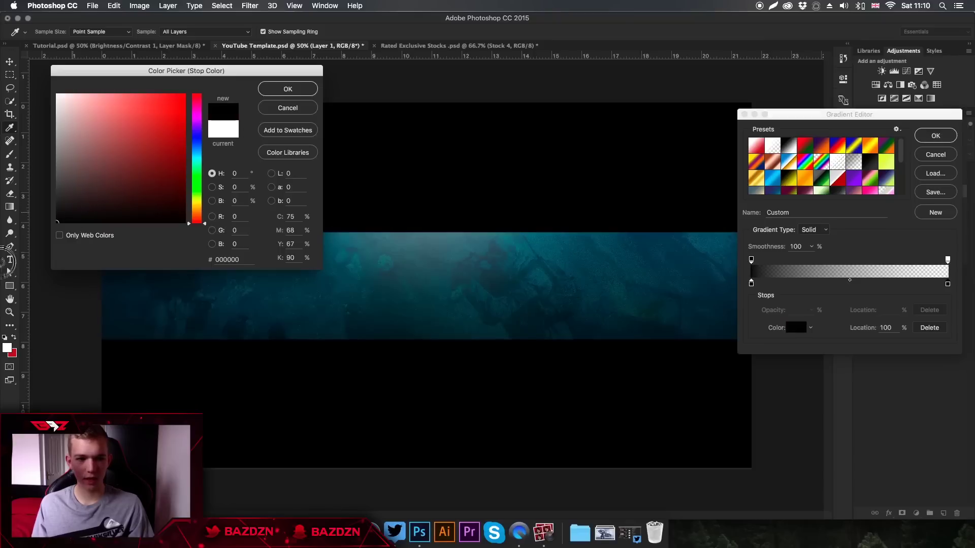
pyautogui.click(287, 89)
pyautogui.click(947, 260)
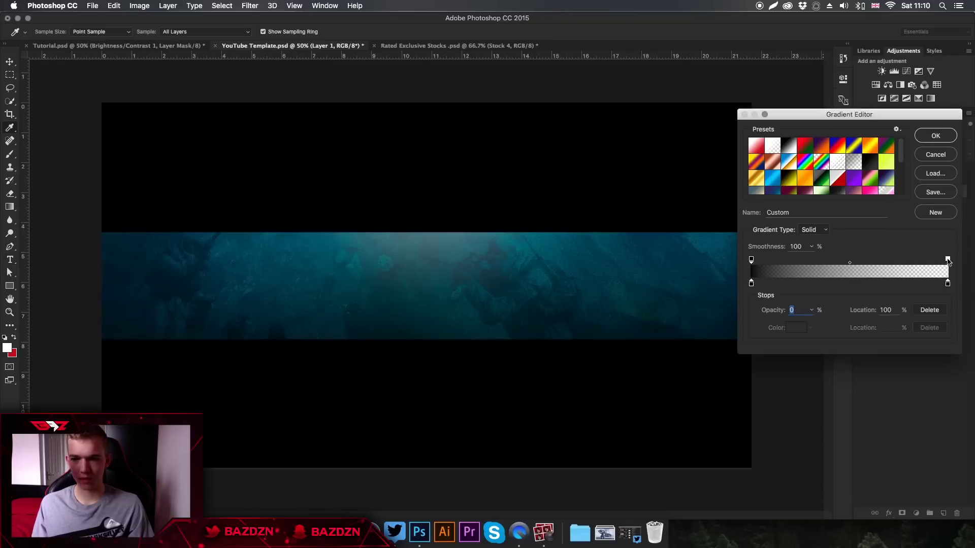
pyautogui.click(810, 311)
pyautogui.click(946, 261)
pyautogui.click(927, 140)
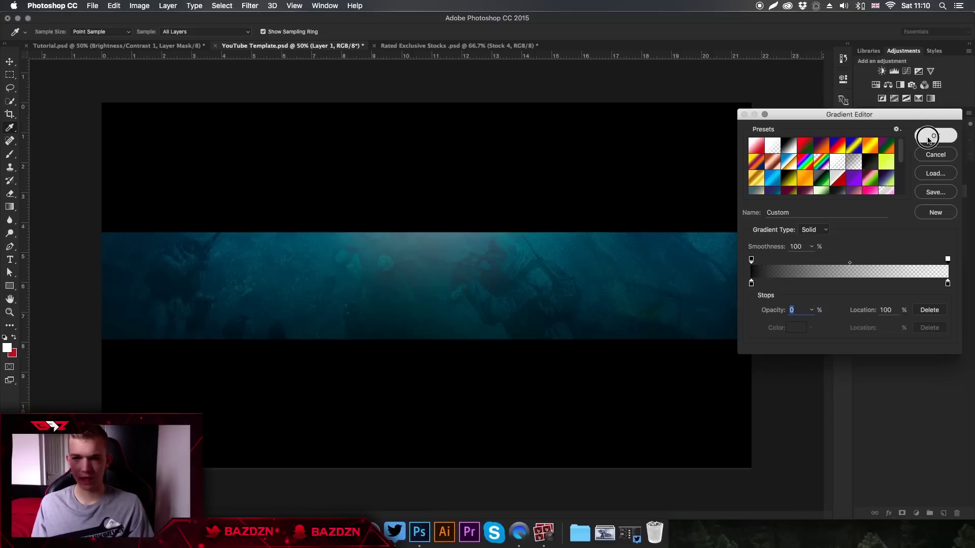
pyautogui.moveTo(551, 256); pyautogui.dragTo(529, 297)
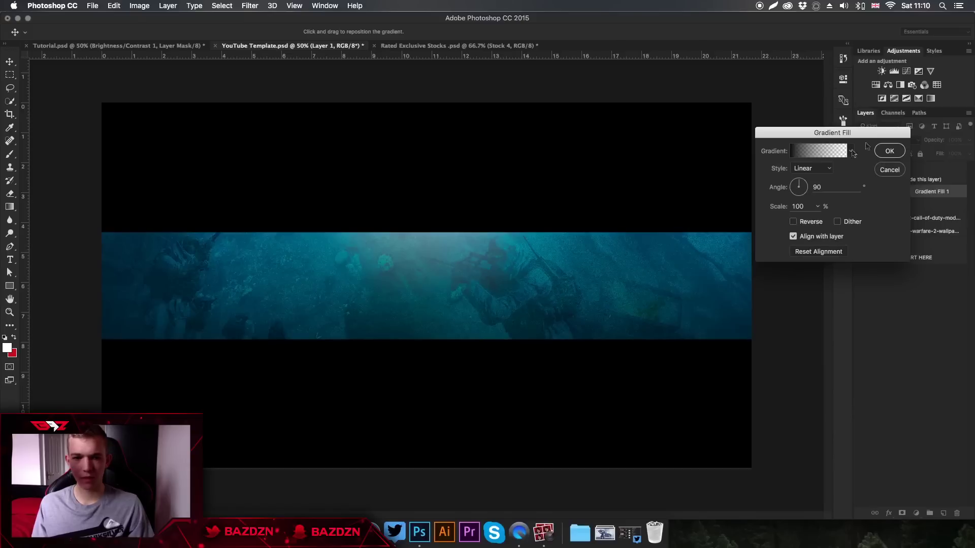
pyautogui.click(887, 152)
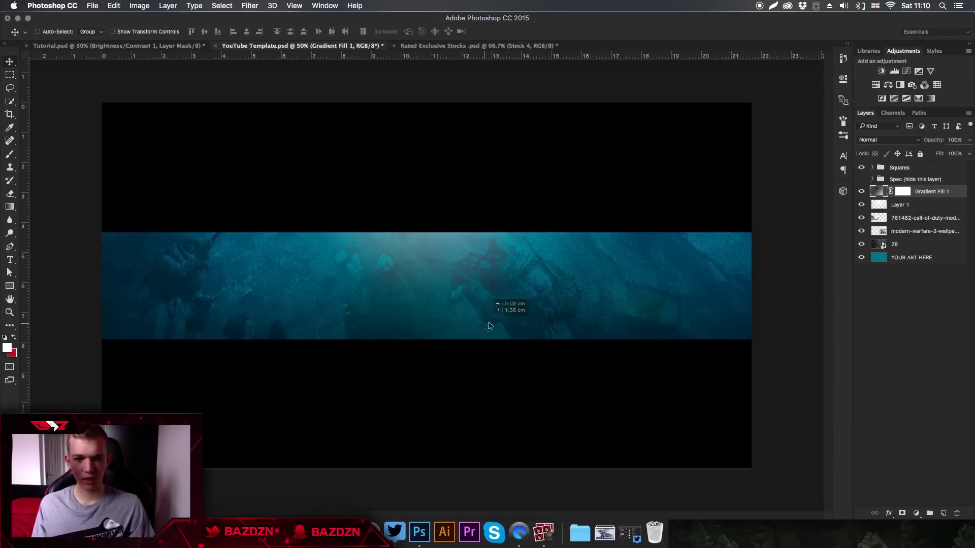
# Step: Try the Overlay blend mode on the gradient fill layer and undo it
pyautogui.click(892, 140)
pyautogui.click(880, 249)
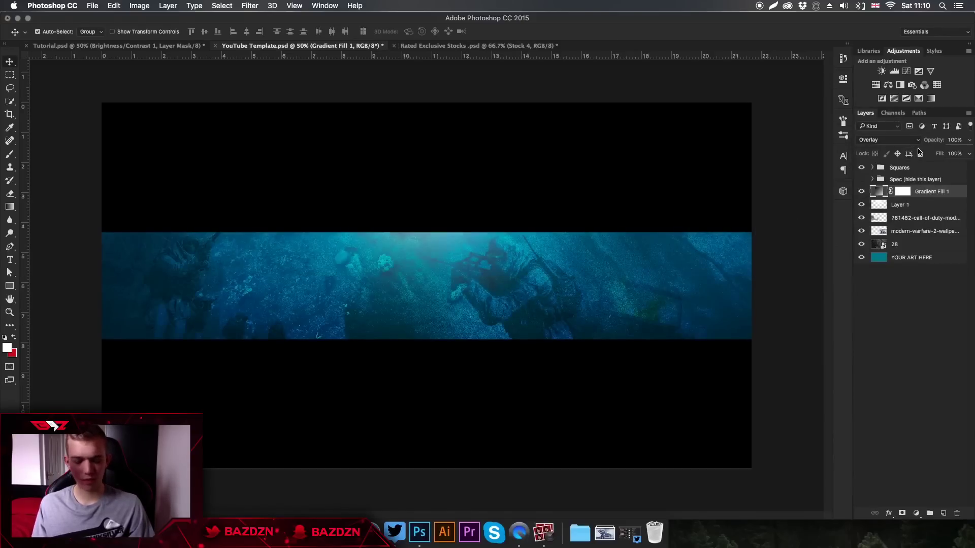
pyautogui.press('super+z')
# Step: Lower the gradient fill layer's opacity to 68% and move the Layer 1 glow above it in the layer stack
pyautogui.click(967, 140)
pyautogui.moveTo(944, 155)
pyautogui.mouseDown()
pyautogui.moveTo(964, 154)
pyautogui.moveTo(954, 154)
pyautogui.mouseUp()
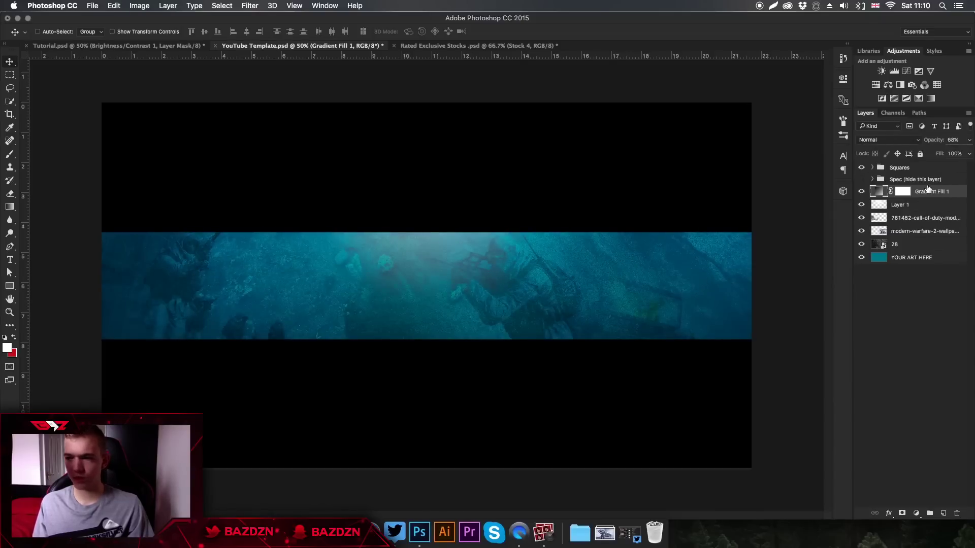
pyautogui.click(923, 205)
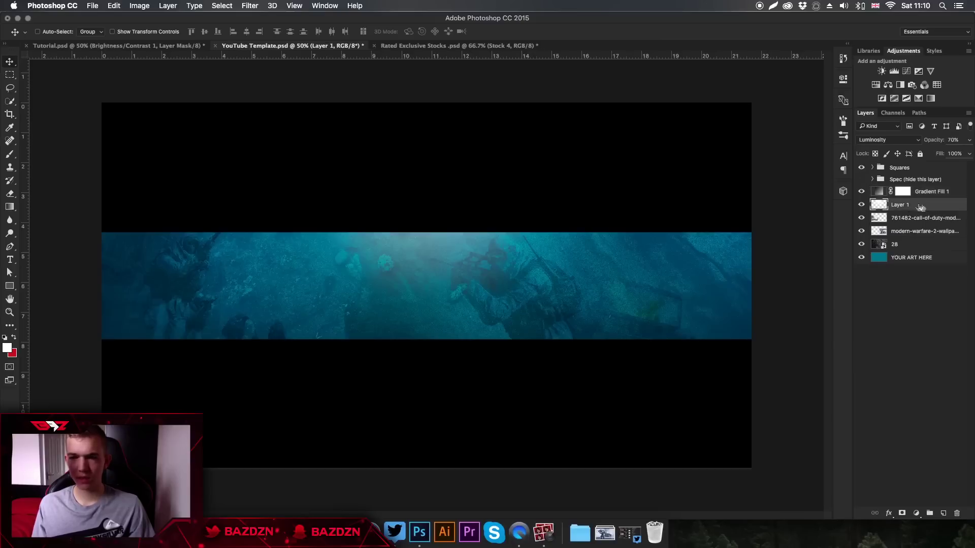
pyautogui.moveTo(908, 206); pyautogui.dragTo(908, 189)
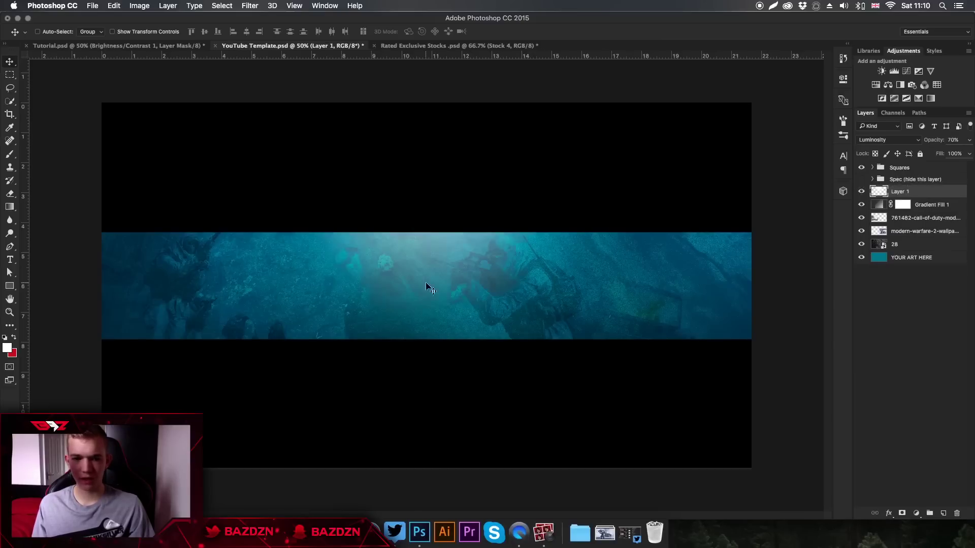
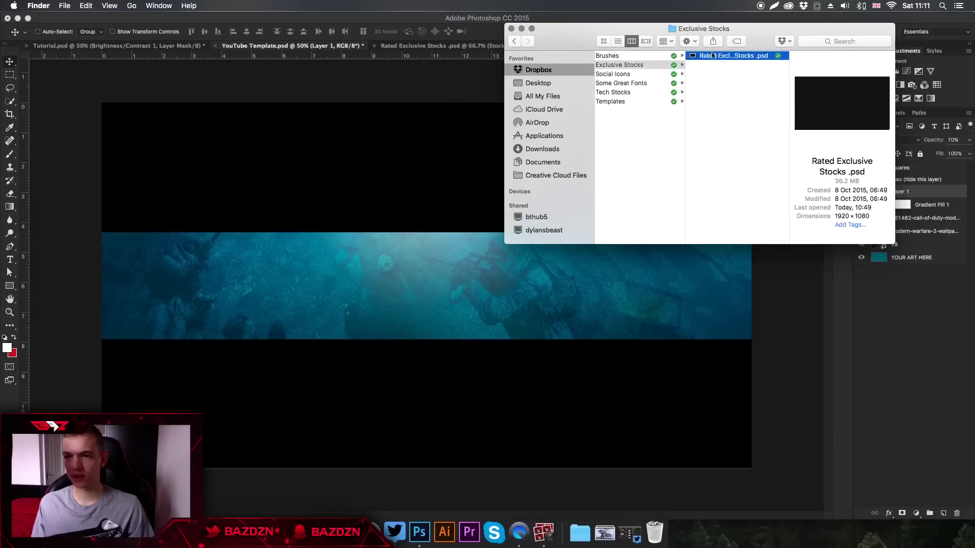
# Step: In the Rated Exclusive Stocks document, delete the topmost Stock 4 layer and keep Stock 1 visible
pyautogui.click(445, 126)
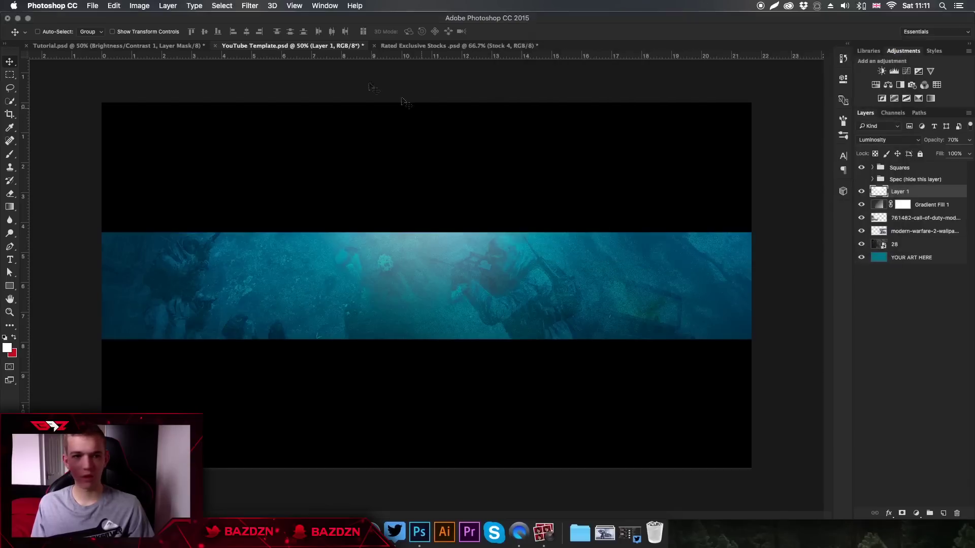
pyautogui.click(383, 45)
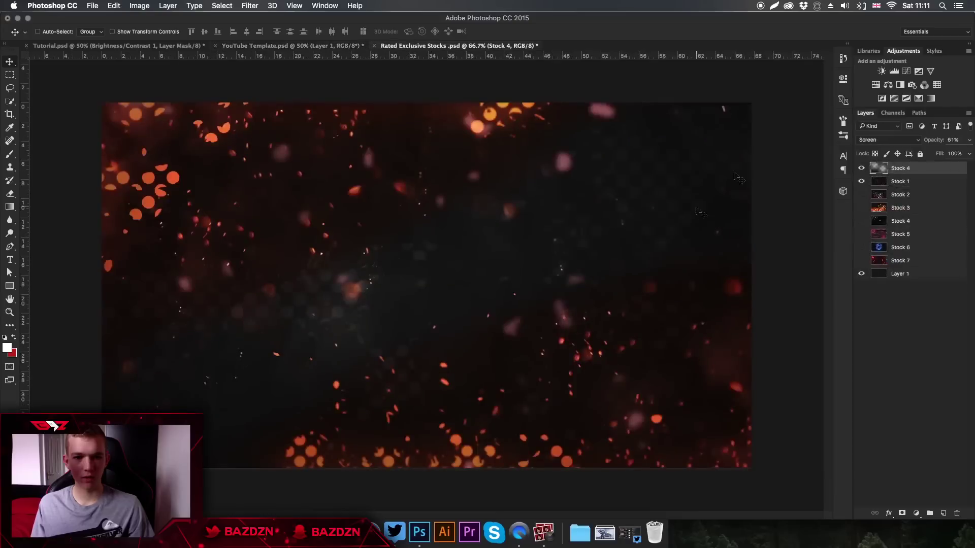
pyautogui.click(862, 168)
pyautogui.click(862, 182)
pyautogui.press('BackSpace')
pyautogui.click(862, 168)
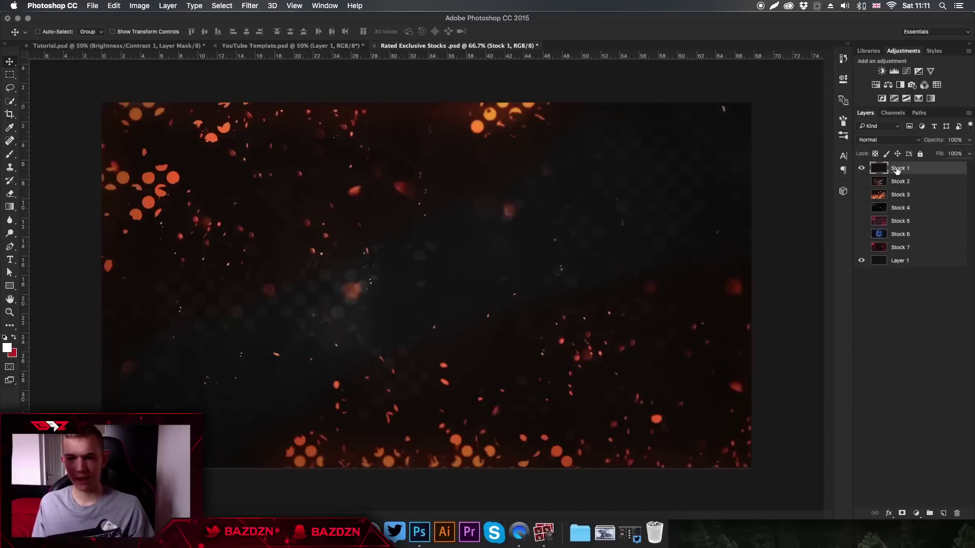
# Step: Paste the Stock 1 layer into YouTube Template.psd above Layer 1, accept the color conversion, and shift it over the banner
pyautogui.click(305, 47)
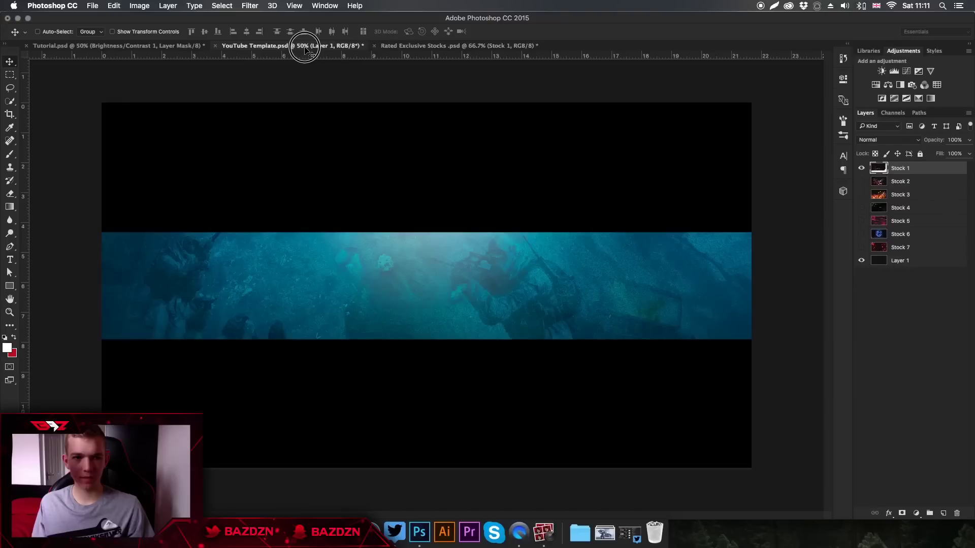
pyautogui.press('super+v')
pyautogui.click(603, 276)
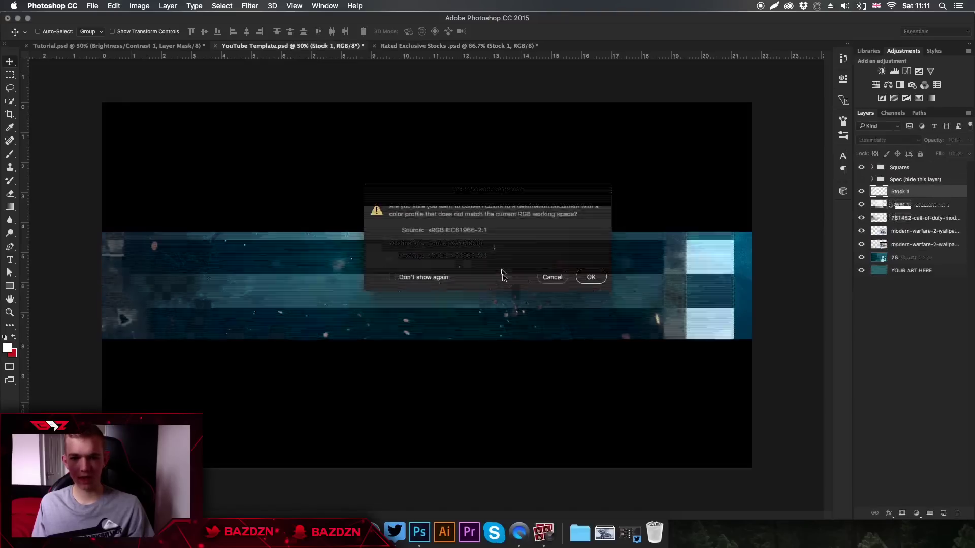
pyautogui.moveTo(516, 272); pyautogui.dragTo(556, 276)
# Step: Scale the Stock 1 layer to about 130% and position it so its ember texture covers the whole banner strip
pyautogui.press('super+t')
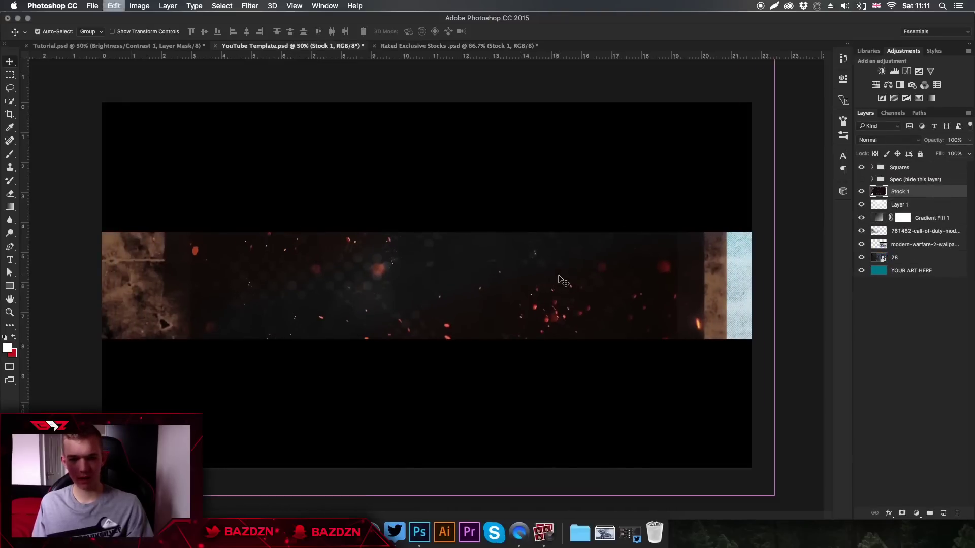
pyautogui.press('super+minus')
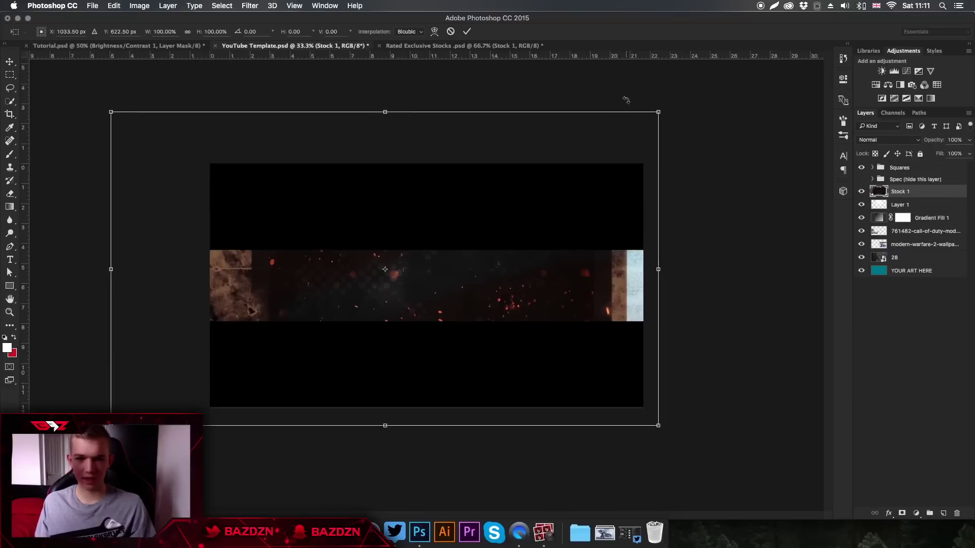
pyautogui.moveTo(662, 114); pyautogui.dragTo(742, 65)
pyautogui.moveTo(613, 234); pyautogui.dragTo(603, 233)
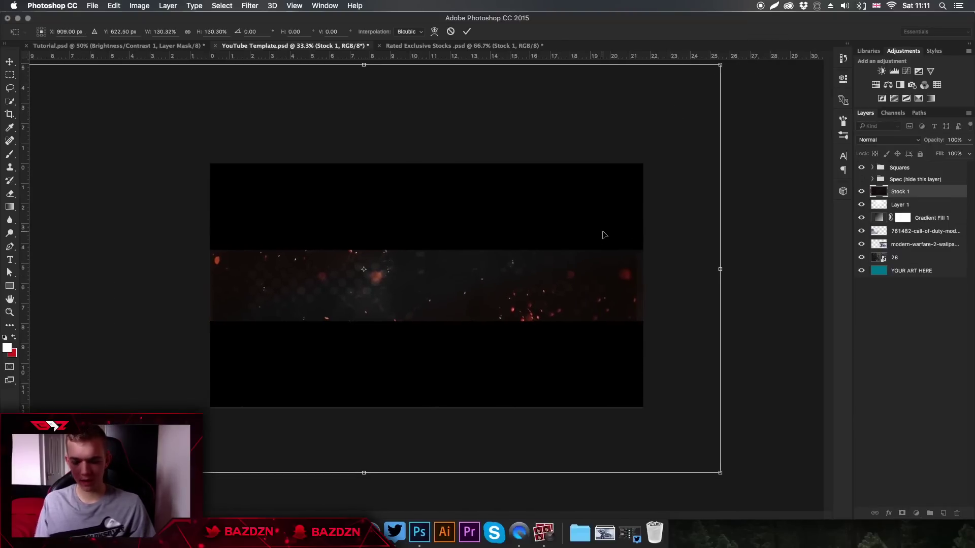
pyautogui.press('Return')
pyautogui.press('super+plus')
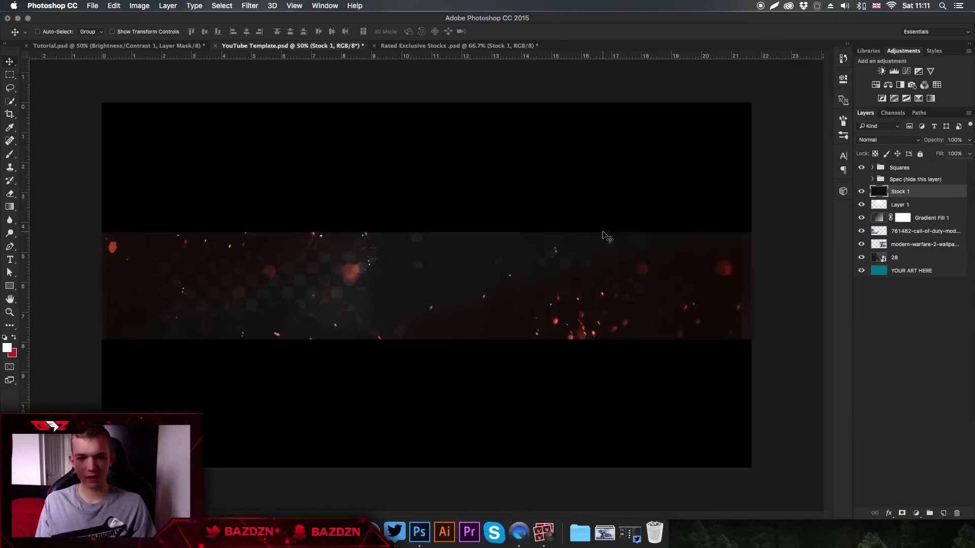
# Step: Apply a Gaussian Blur with a 4.9-pixel radius to the Stock 1 ember layer
pyautogui.click(242, 5)
pyautogui.moveTo(284, 126)
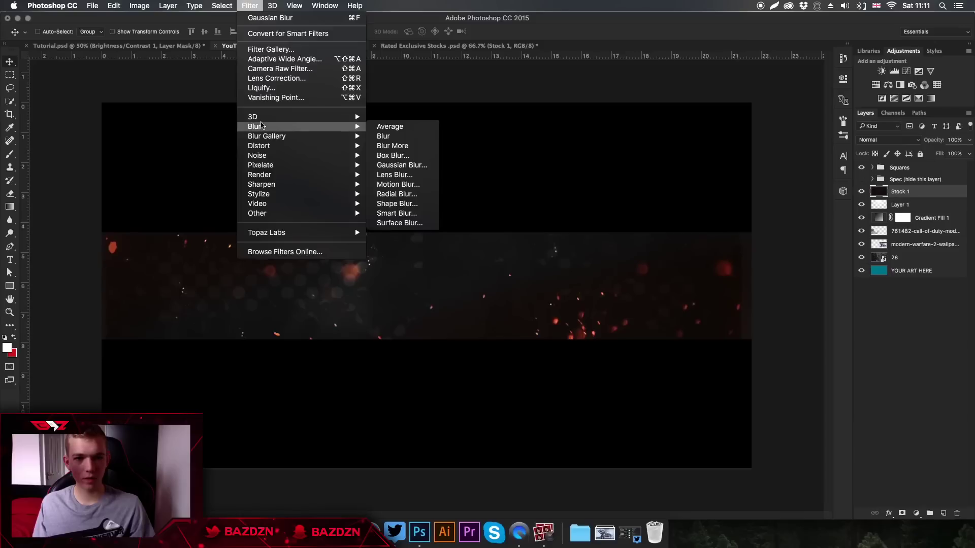
pyautogui.click(415, 166)
pyautogui.moveTo(72, 184); pyautogui.dragTo(49, 188)
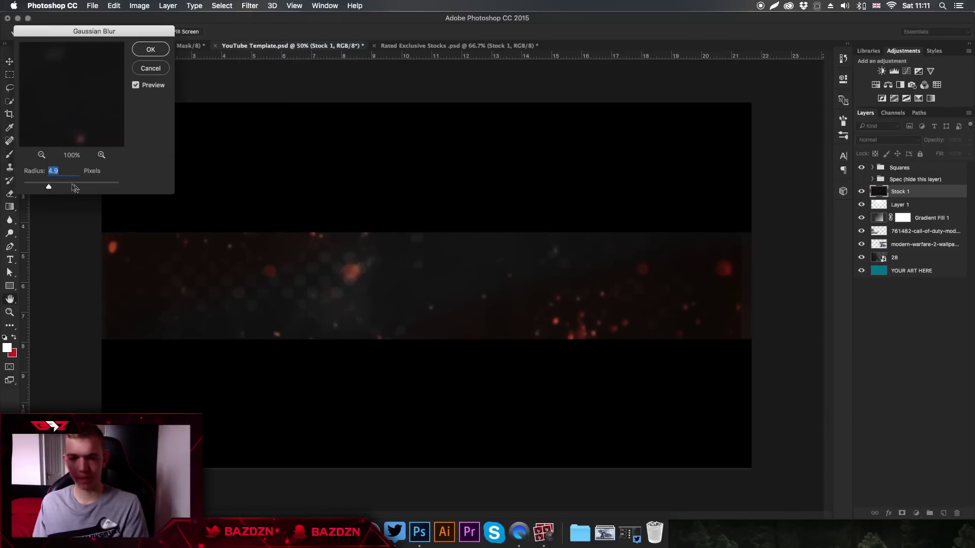
pyautogui.press('Return')
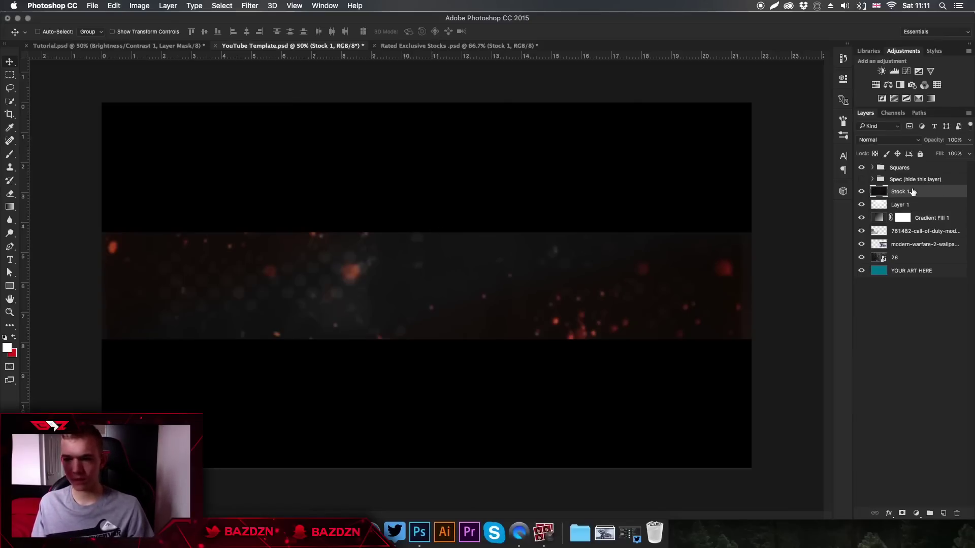
# Step: Move the Stock 1 layer below Gradient Fill 1 and set its blending mode to Screen
pyautogui.moveTo(911, 192); pyautogui.dragTo(922, 225)
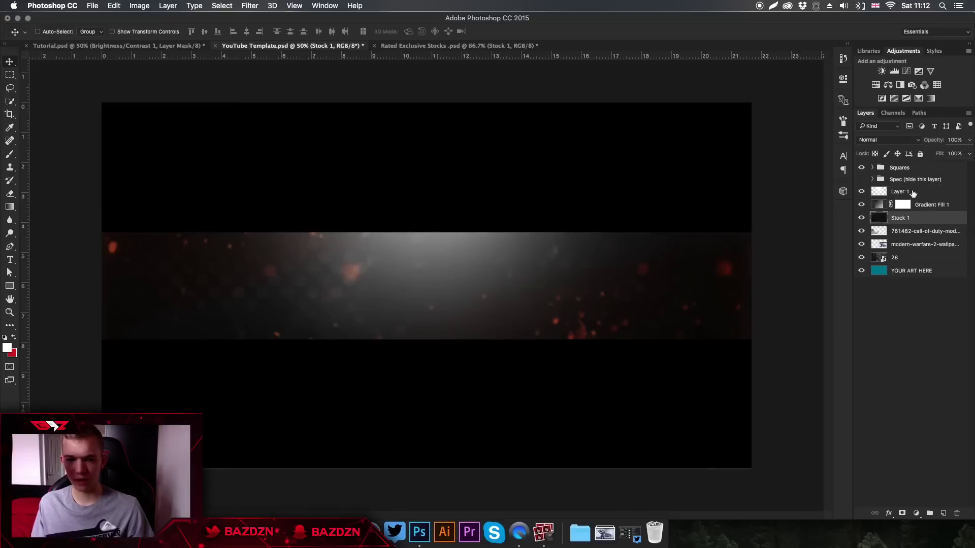
pyautogui.click(886, 142)
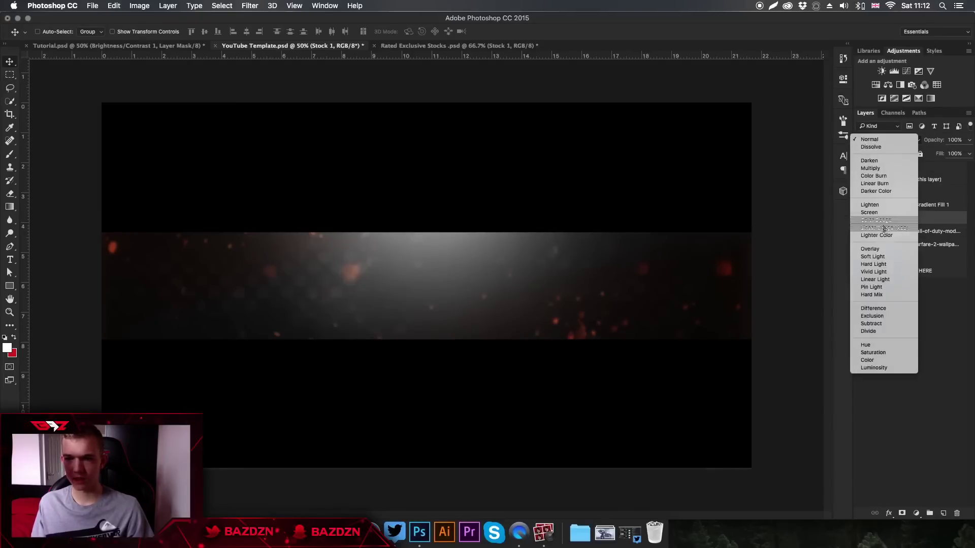
pyautogui.click(870, 212)
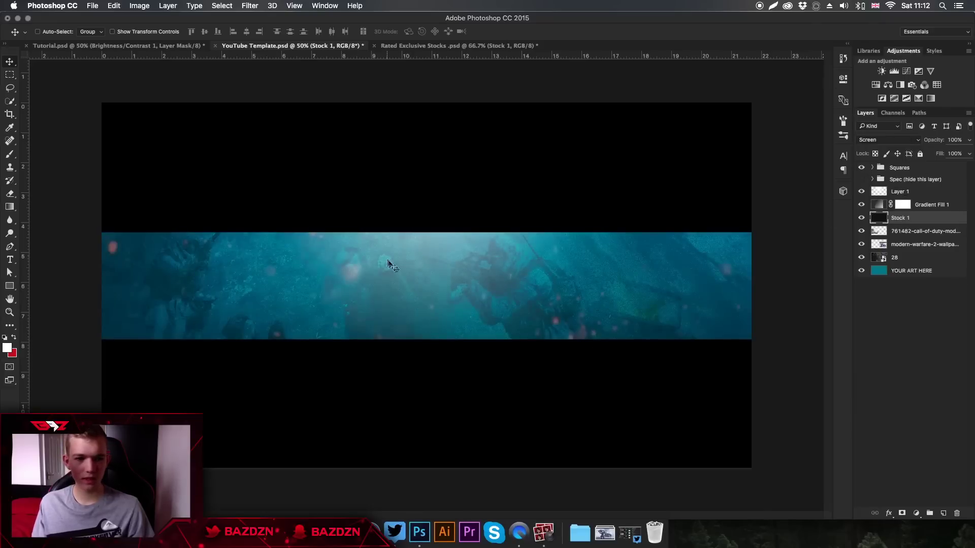
pyautogui.scroll(1, 583, 318)
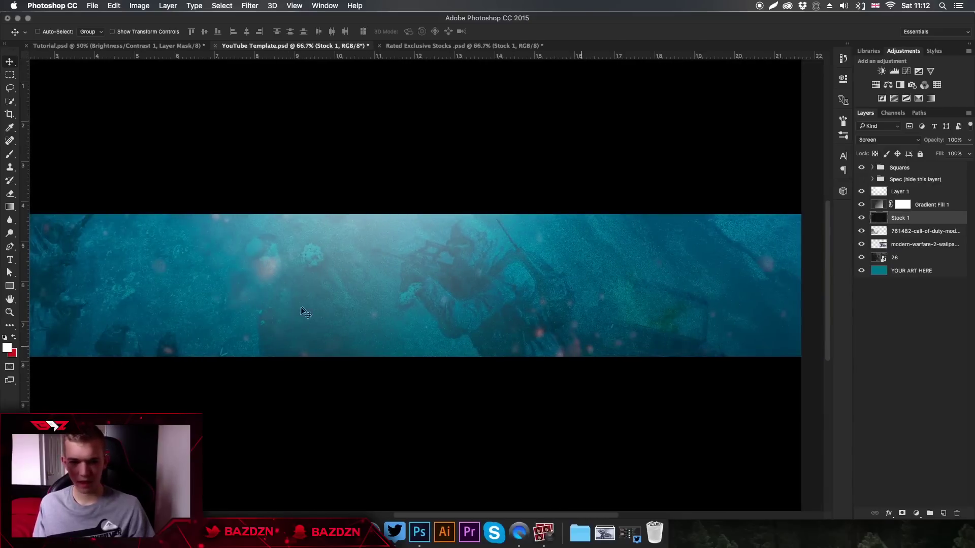
pyautogui.scroll(-1, 408, 303)
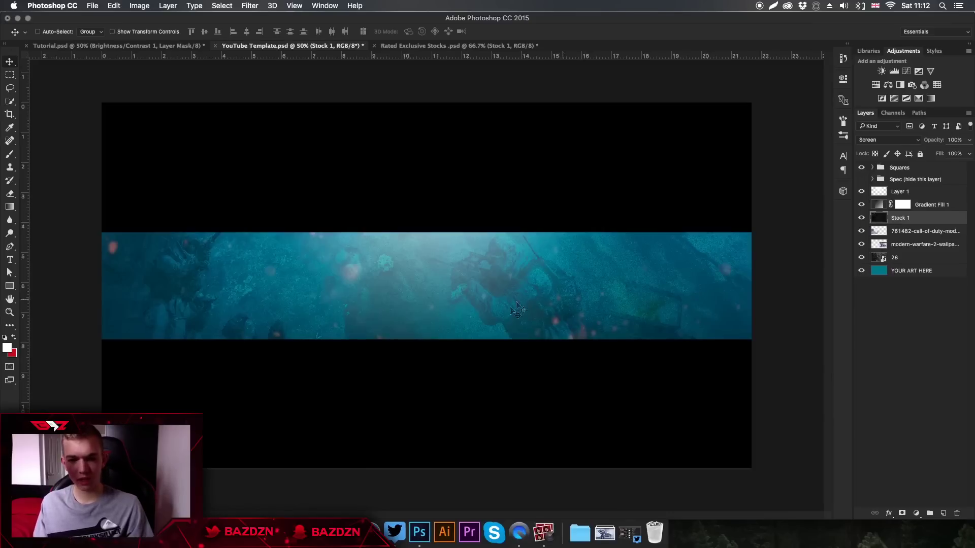
# Step: Shift the Stock 1 layer's hue with Hue/Saturation so its red embers turn blue to match the teal banner
pyautogui.press('super+u')
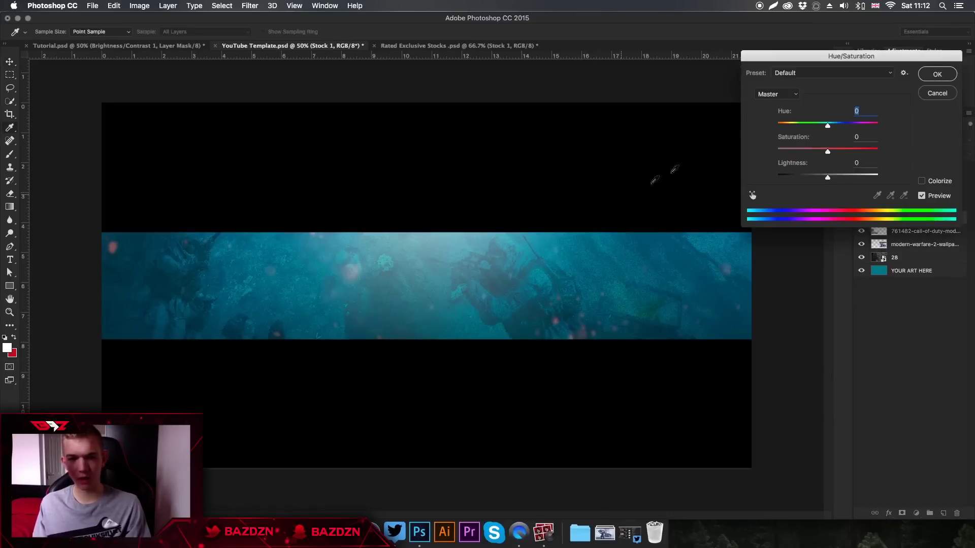
pyautogui.moveTo(806, 124); pyautogui.dragTo(767, 131)
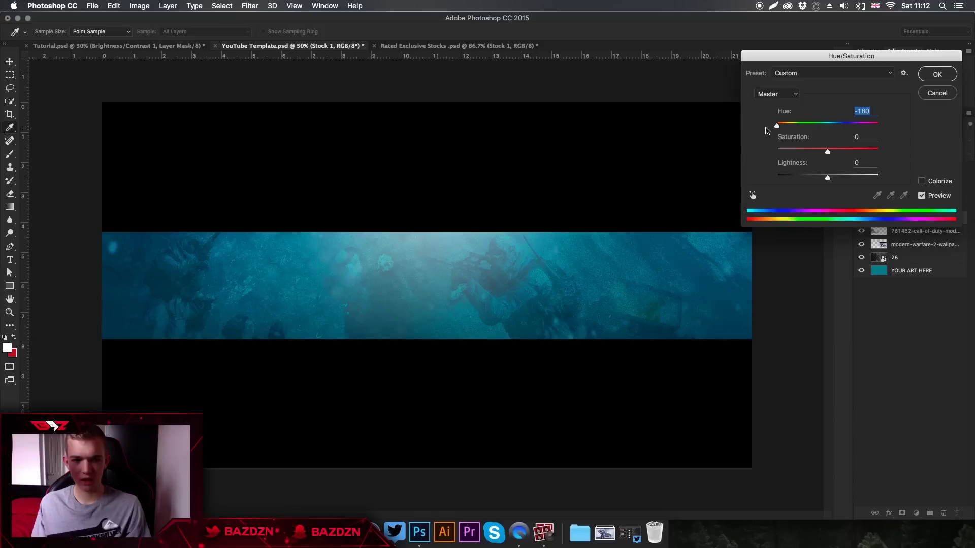
pyautogui.moveTo(838, 123); pyautogui.dragTo(874, 127)
pyautogui.moveTo(782, 127); pyautogui.dragTo(782, 130)
pyautogui.press('Return')
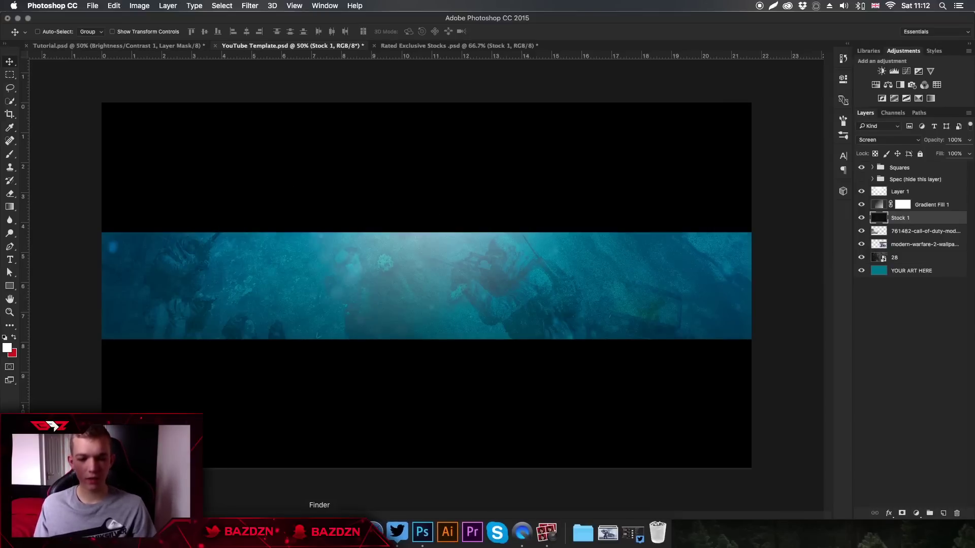
# Step: Place 401384.png from the Textures/Stocks folder of Rated LXX Pack Part 2 into the banner above Stock 1 at its default size
pyautogui.click(336, 531)
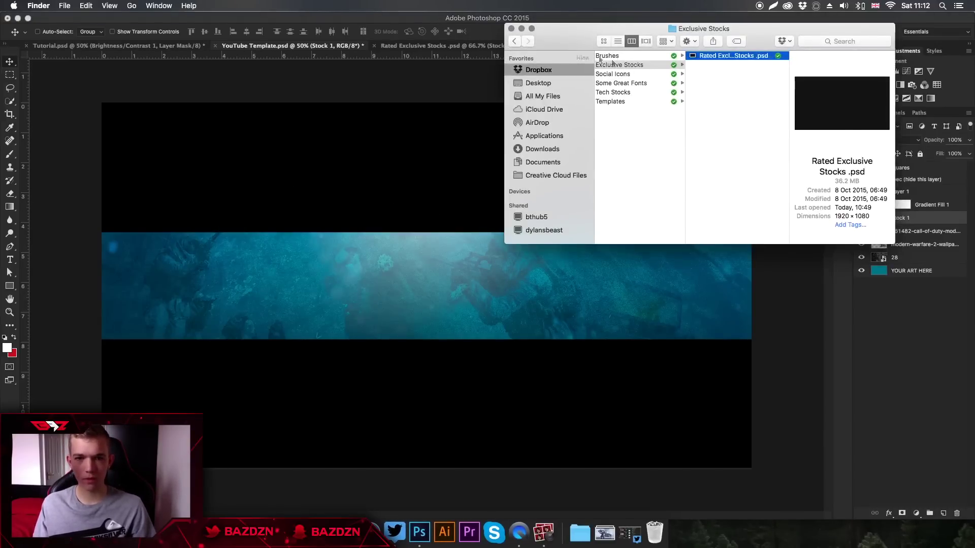
pyautogui.hscroll(-5, 596, 60)
pyautogui.click(644, 65)
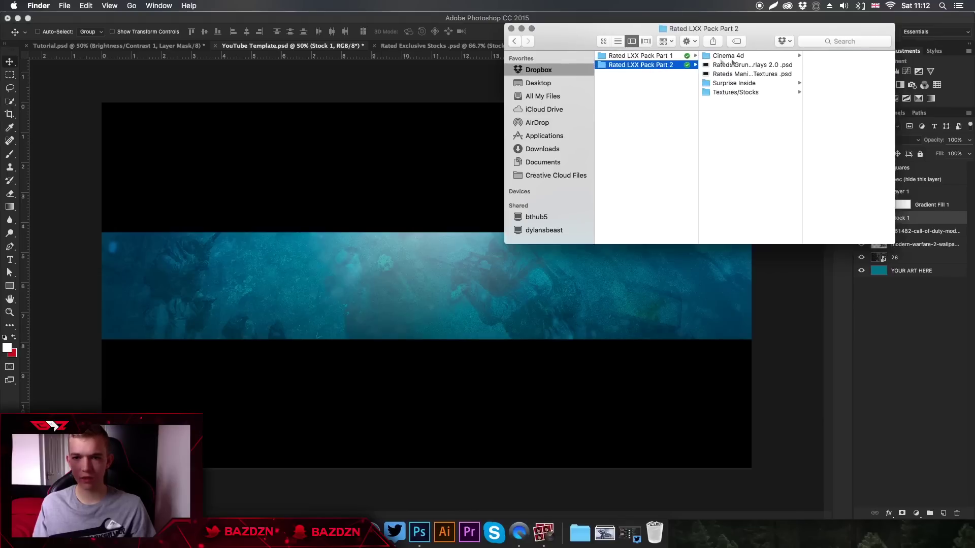
pyautogui.click(749, 92)
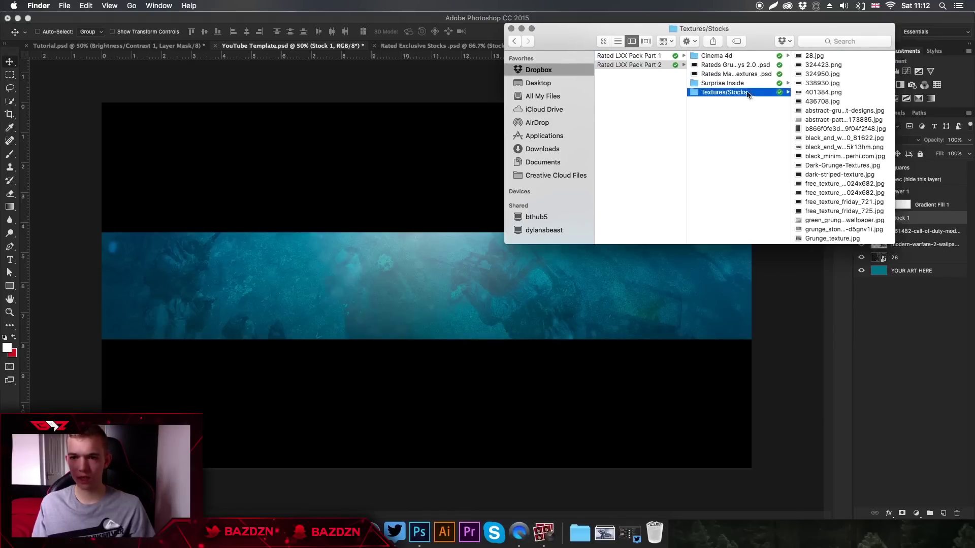
pyautogui.click(813, 92)
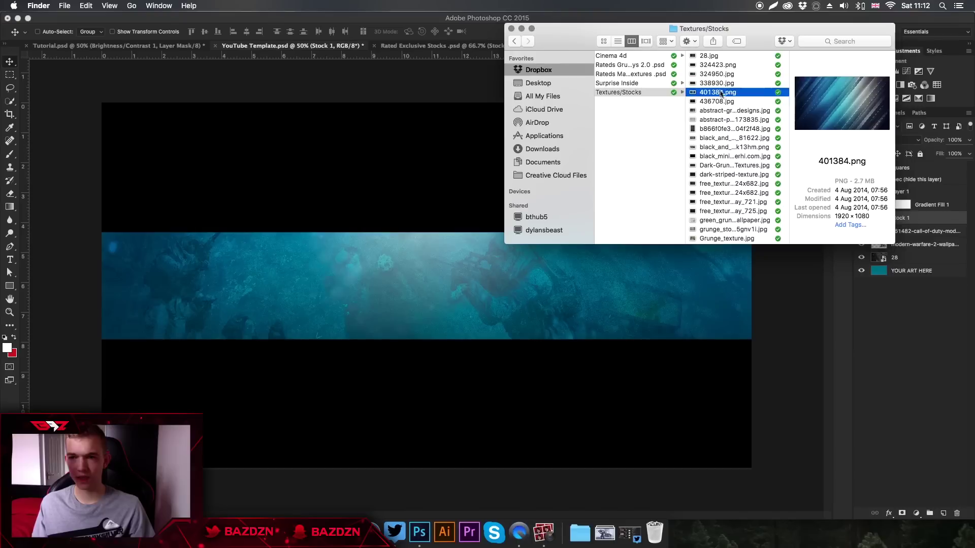
pyautogui.moveTo(721, 94); pyautogui.dragTo(385, 274)
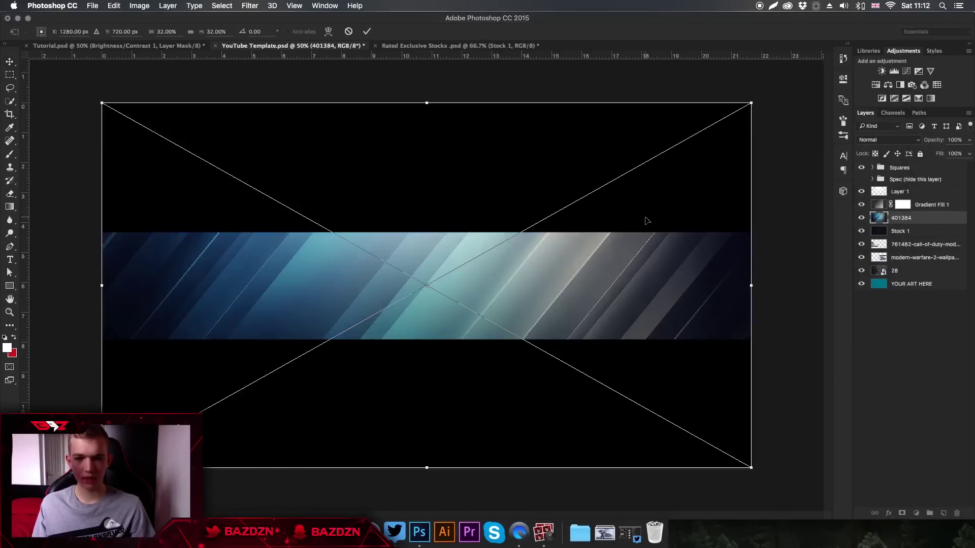
pyautogui.press('Return')
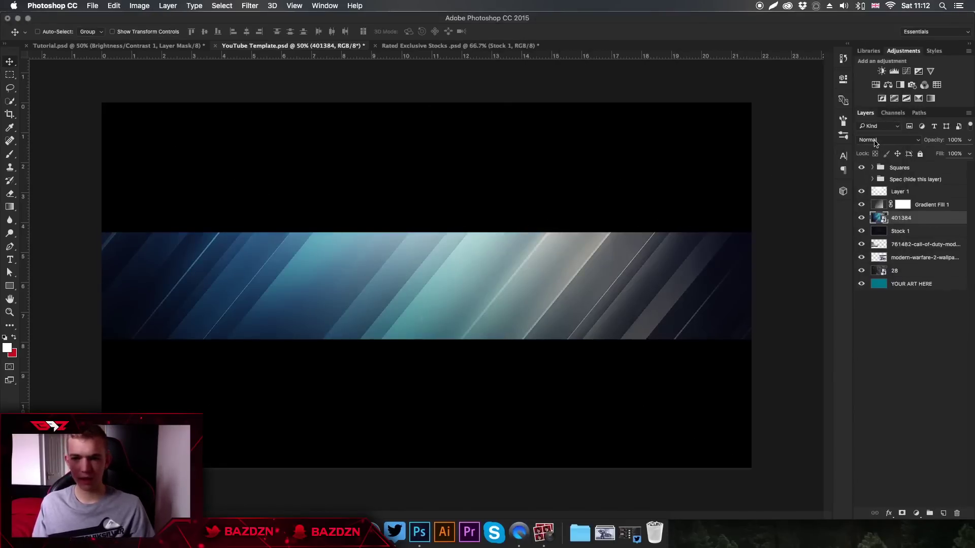
# Step: Set the 401384 layer's blending mode to Overlay and lower its opacity to 52%
pyautogui.click(890, 142)
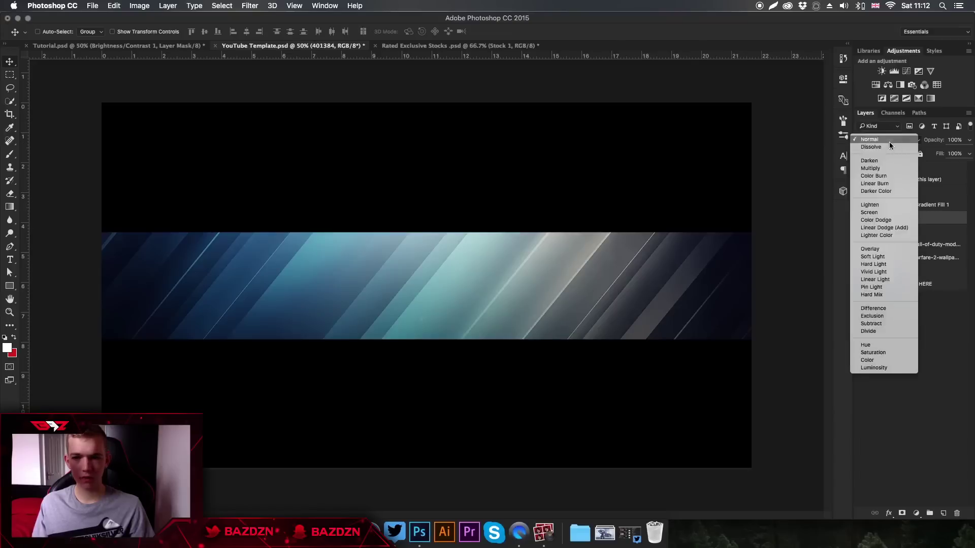
pyautogui.click(873, 250)
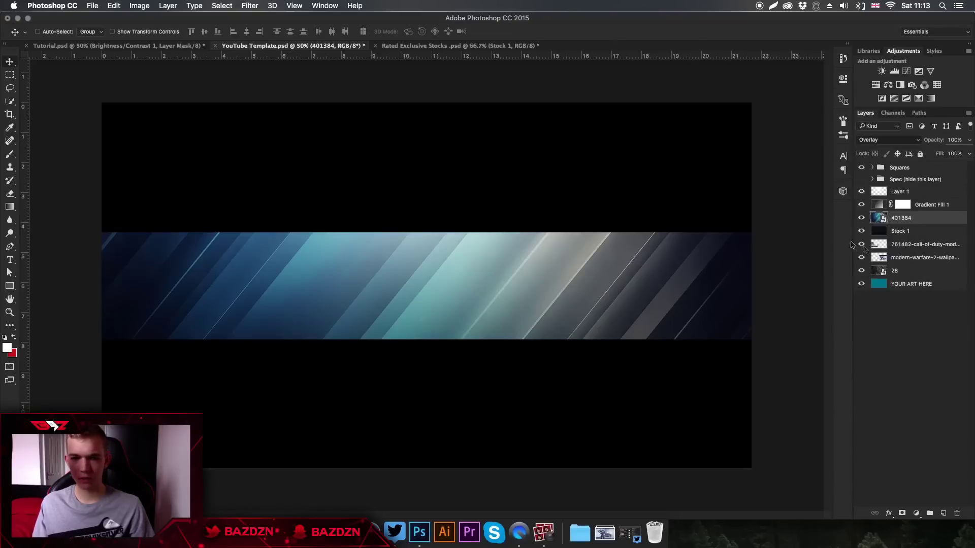
pyautogui.moveTo(971, 145); pyautogui.dragTo(930, 155)
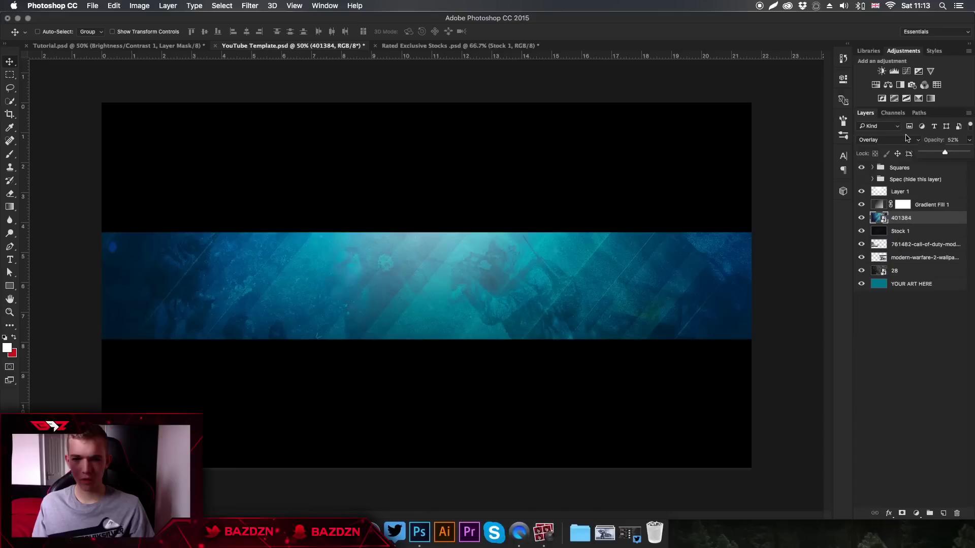
# Step: Try the Screen blending mode on the 401384 layer, testing 100% opacity and lowering it to 29%
pyautogui.click(907, 139)
pyautogui.click(886, 104)
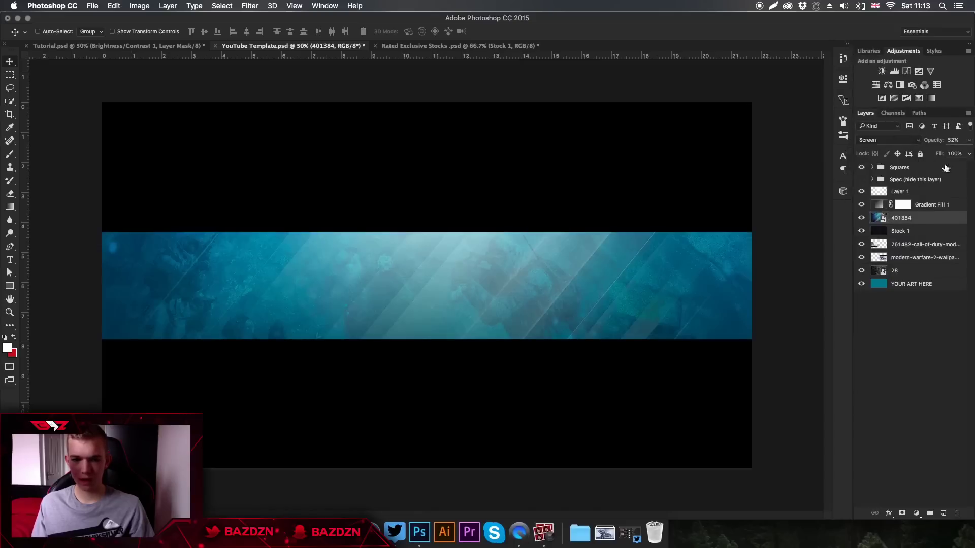
pyautogui.moveTo(968, 142)
pyautogui.mouseDown()
pyautogui.moveTo(923, 153)
pyautogui.moveTo(968, 153)
pyautogui.mouseUp()
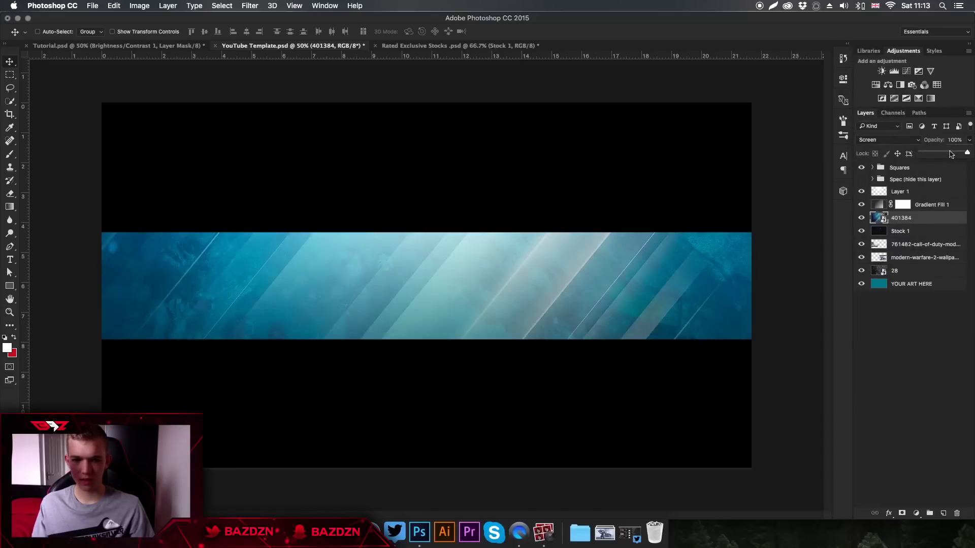
pyautogui.click(914, 140)
pyautogui.click(968, 141)
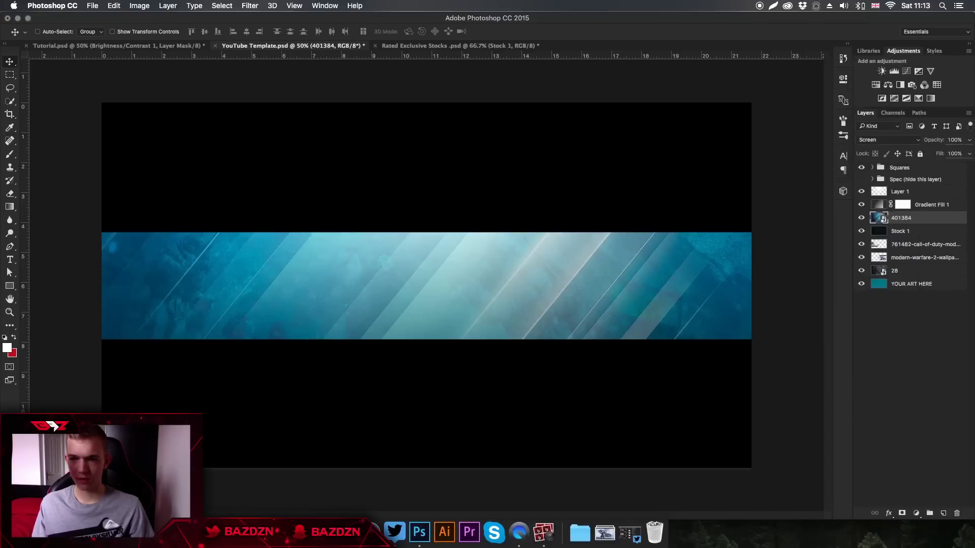
pyautogui.click(934, 153)
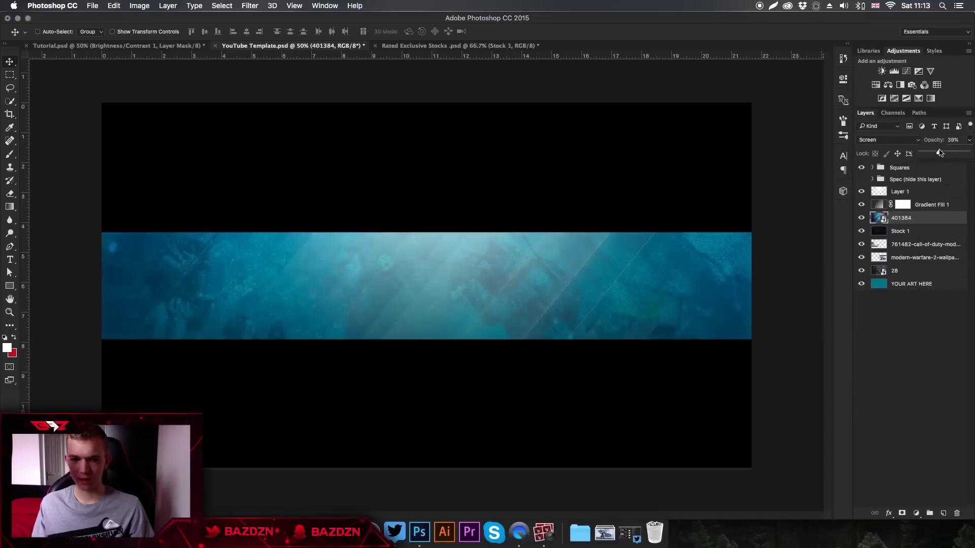
# Step: Set the 401384 layer's blending mode to Overlay with 38% opacity
pyautogui.click(895, 142)
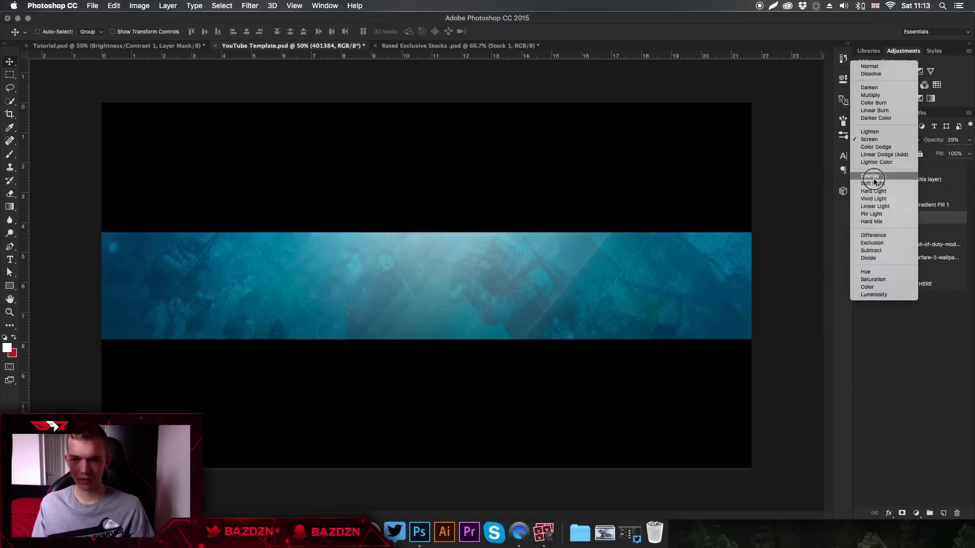
pyautogui.click(896, 175)
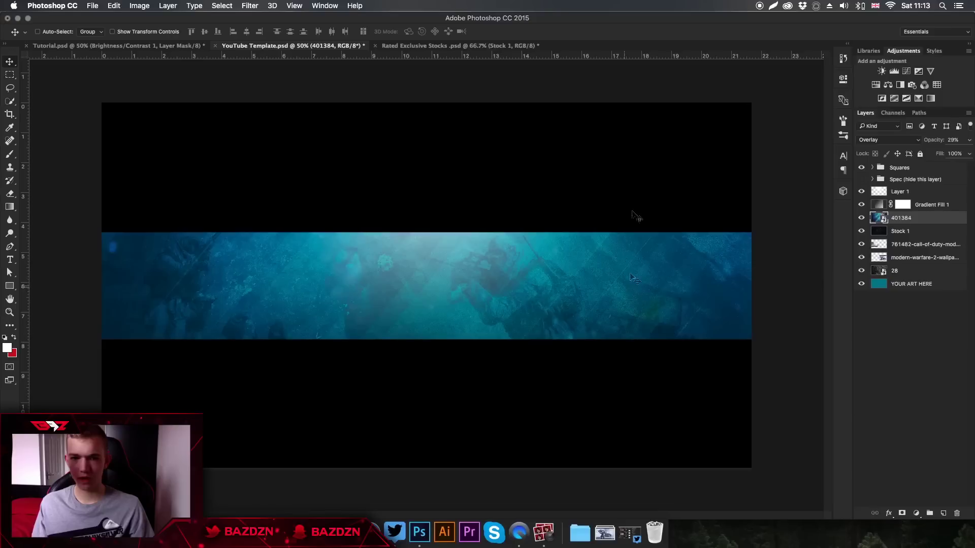
pyautogui.click(969, 140)
pyautogui.click(940, 153)
pyautogui.moveTo(941, 153); pyautogui.dragTo(938, 153)
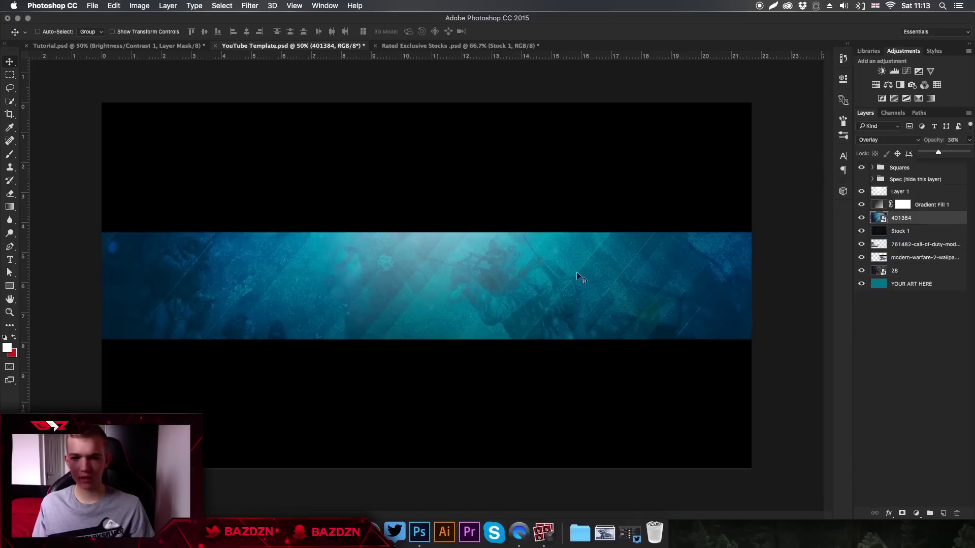
pyautogui.click(914, 223)
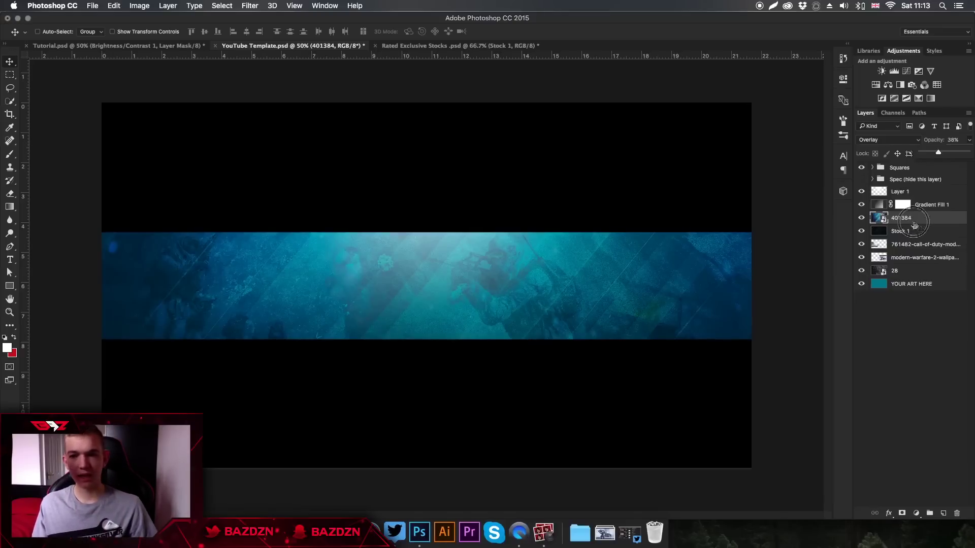
pyautogui.click(250, 5)
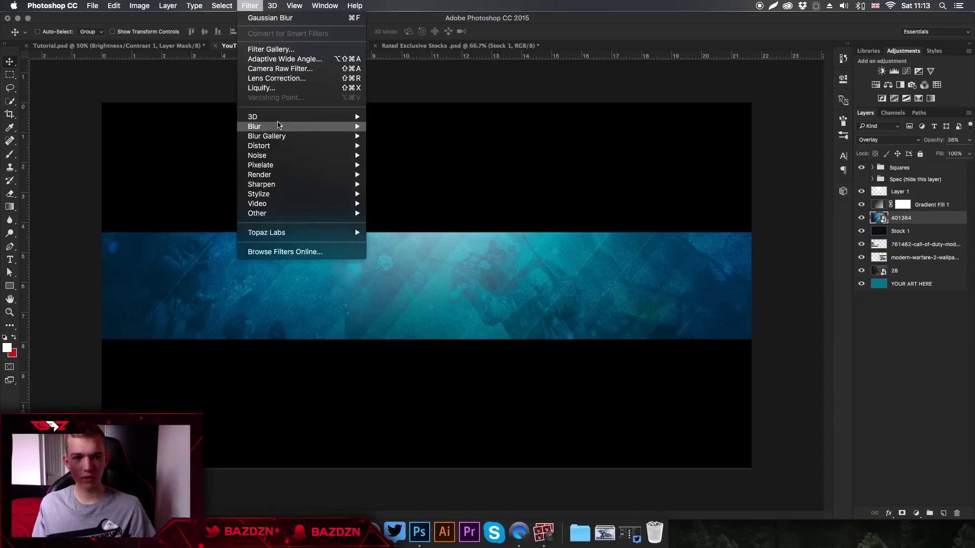
pyautogui.moveTo(279, 126)
pyautogui.click(412, 171)
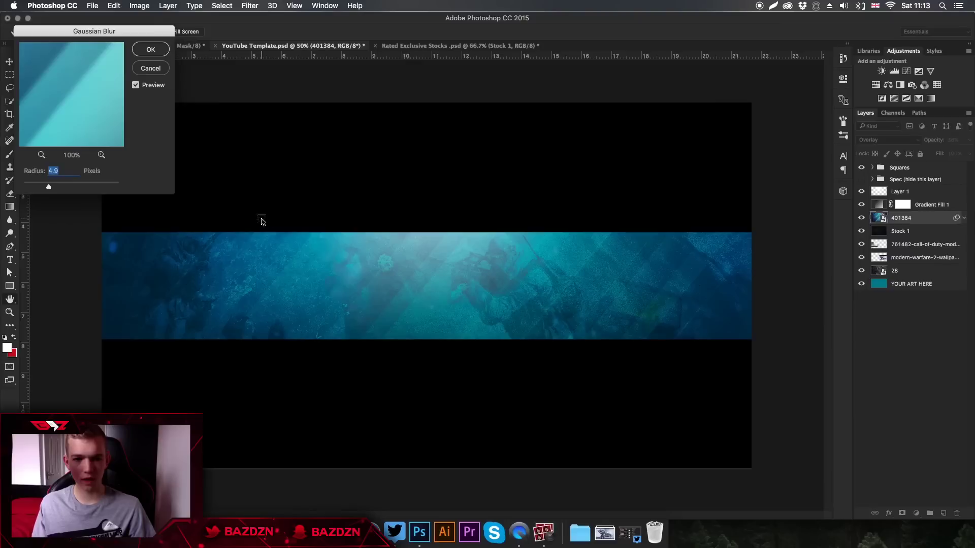
pyautogui.moveTo(60, 188); pyautogui.dragTo(43, 187)
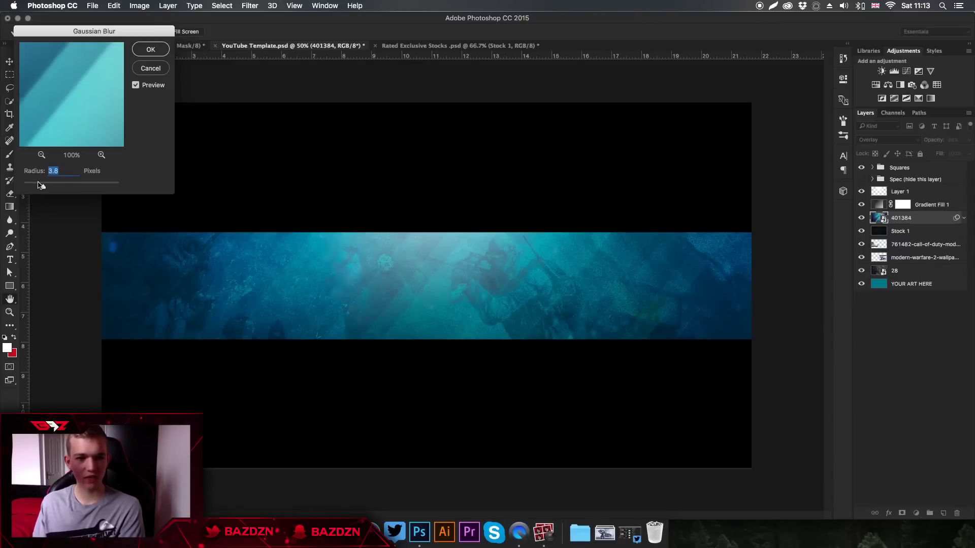
pyautogui.moveTo(52, 191); pyautogui.dragTo(8, 192)
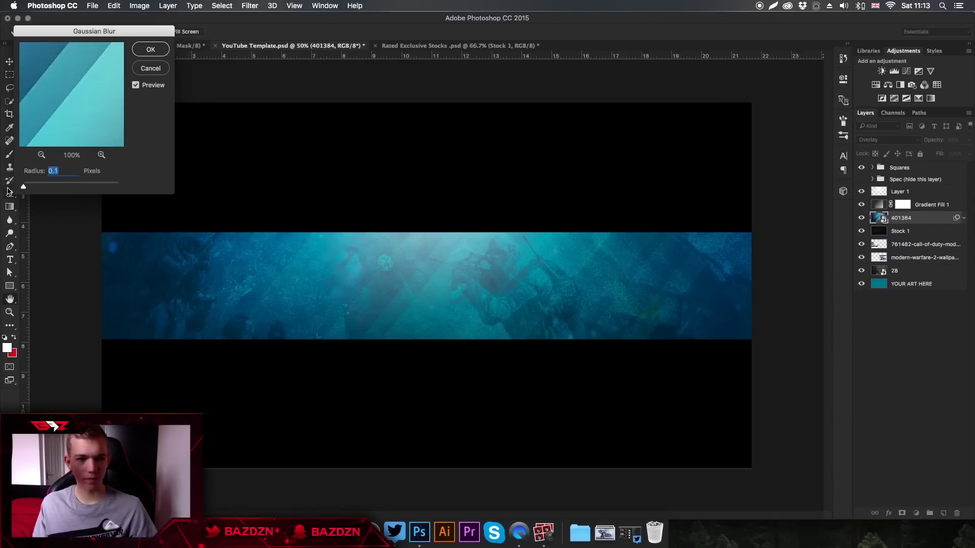
pyautogui.click(152, 69)
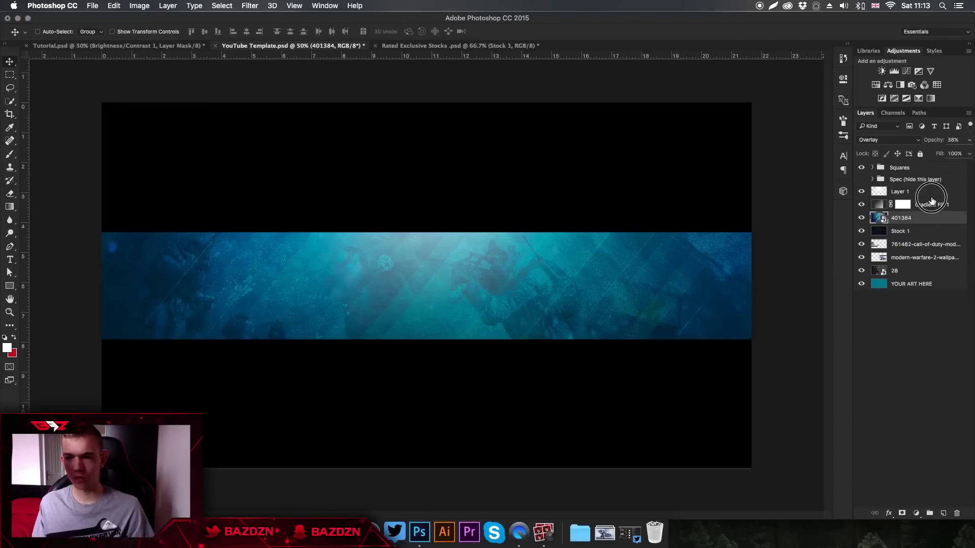
# Step: Add a Brightness/Contrast adjustment above Layer 1 with brightness -11 and contrast 39
pyautogui.click(920, 193)
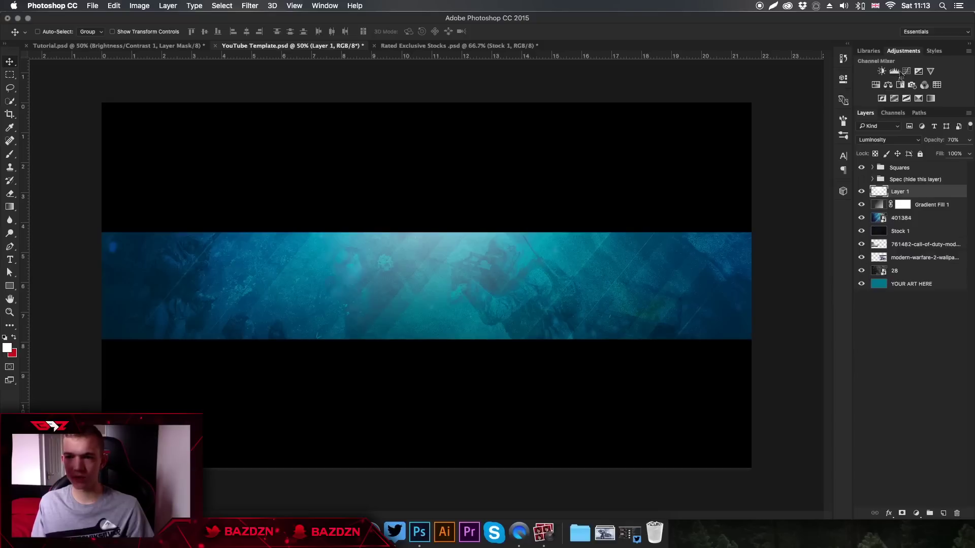
pyautogui.click(324, 5)
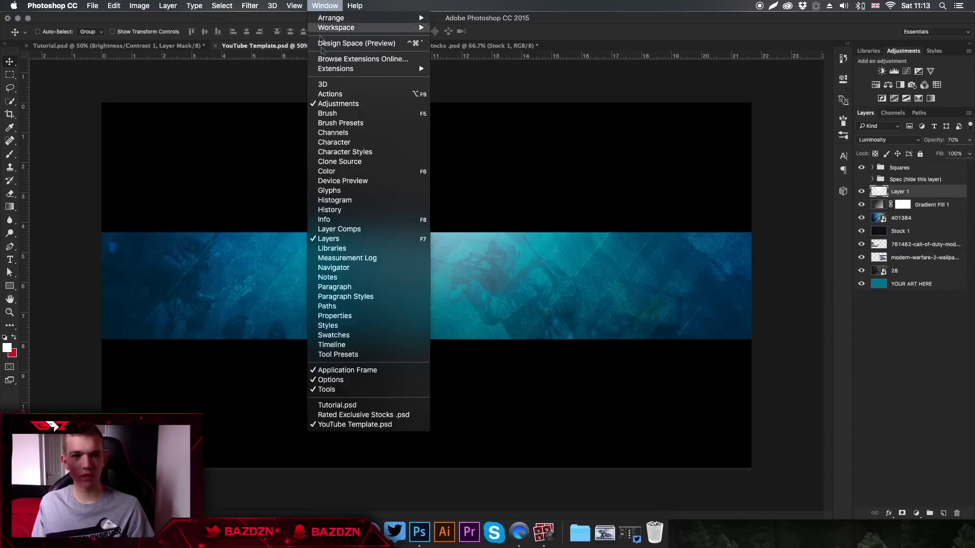
pyautogui.click(884, 74)
pyautogui.click(883, 71)
pyautogui.moveTo(757, 148); pyautogui.dragTo(781, 148)
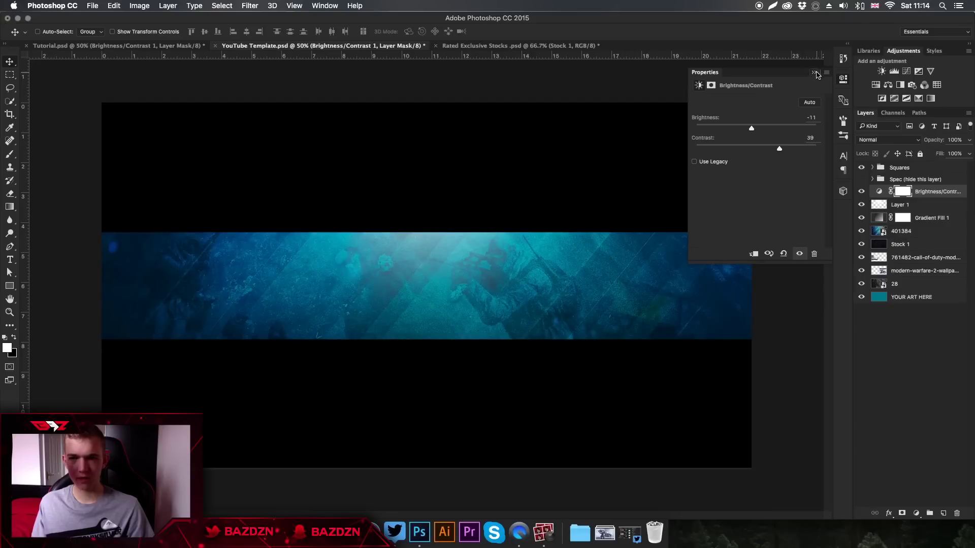
pyautogui.click(843, 79)
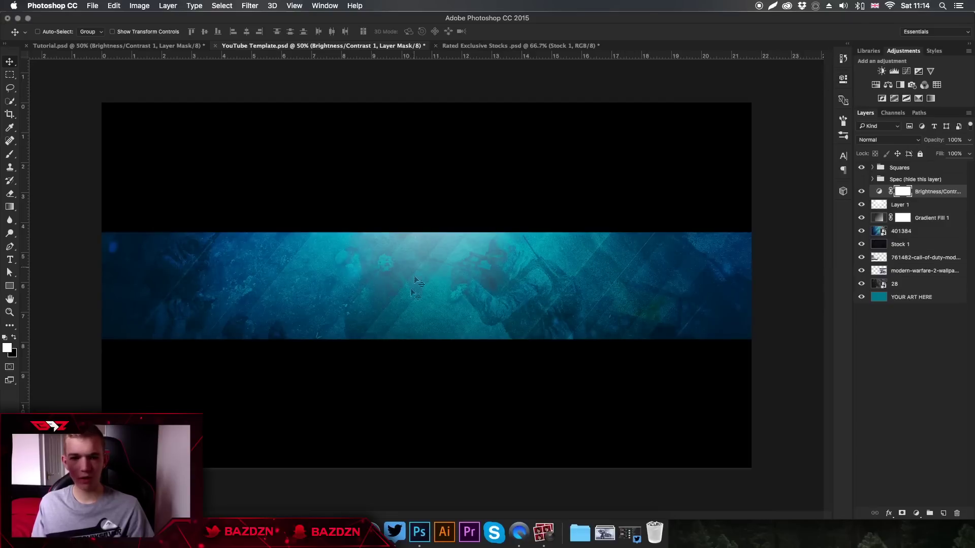
# Step: Add a Hue/Saturation adjustment above the Brightness/Contrast layer with the hue set to +108
pyautogui.click(880, 85)
pyautogui.moveTo(756, 137); pyautogui.dragTo(799, 141)
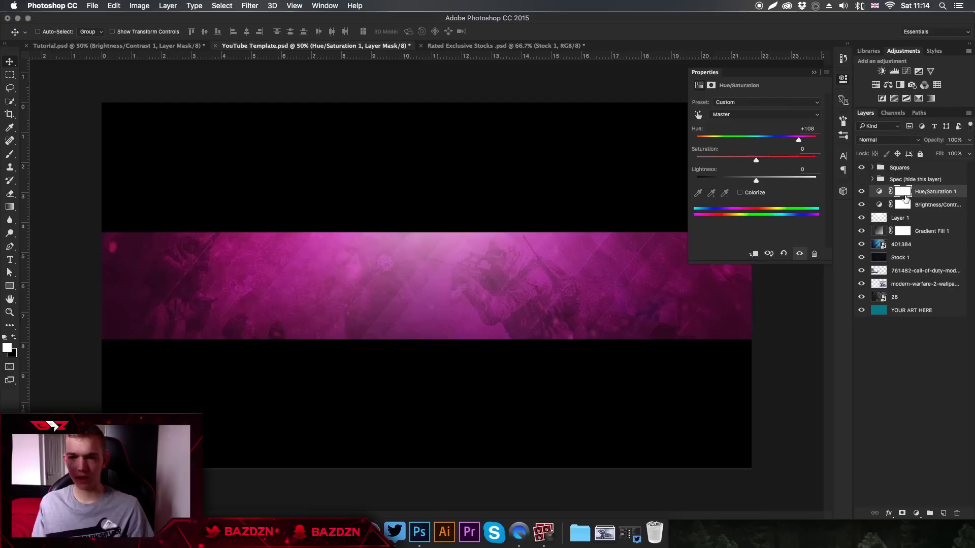
# Step: Erase large soft patches of the Hue/Saturation mask on the banner's right and left sides, using an eraser of up to 1800 px at 62% opacity
pyautogui.click(903, 192)
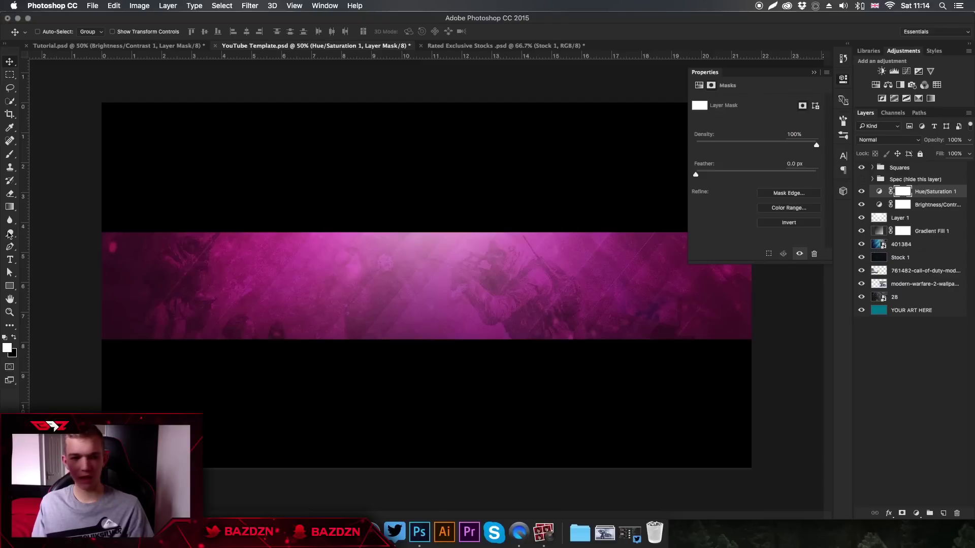
pyautogui.press('e')
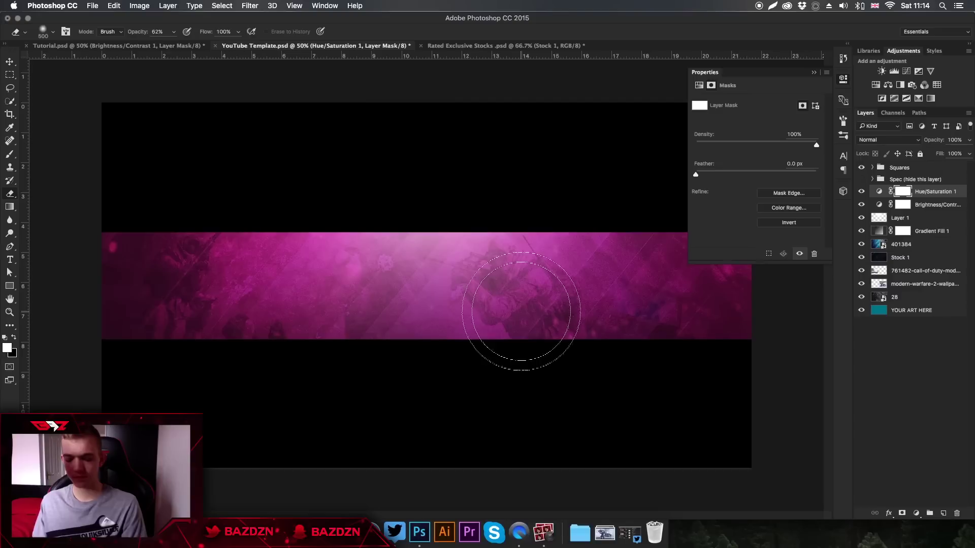
pyautogui.press(']')
pyautogui.press(']')
pyautogui.press(']')
pyautogui.press(']')
pyautogui.press(']')
pyautogui.press(']')
pyautogui.press(']')
pyautogui.press(']')
pyautogui.press(']')
pyautogui.press(']')
pyautogui.press(']')
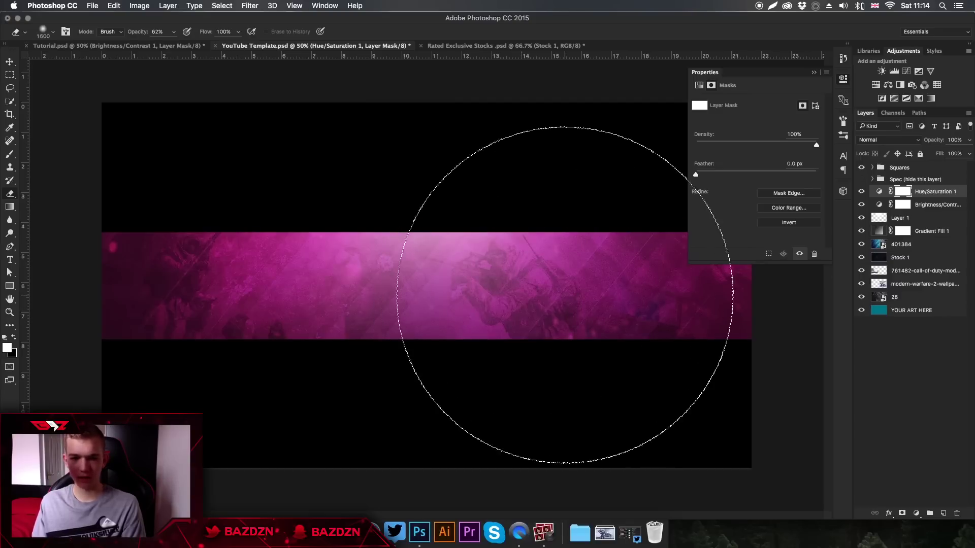
pyautogui.click(581, 292)
pyautogui.press(']')
pyautogui.press(']')
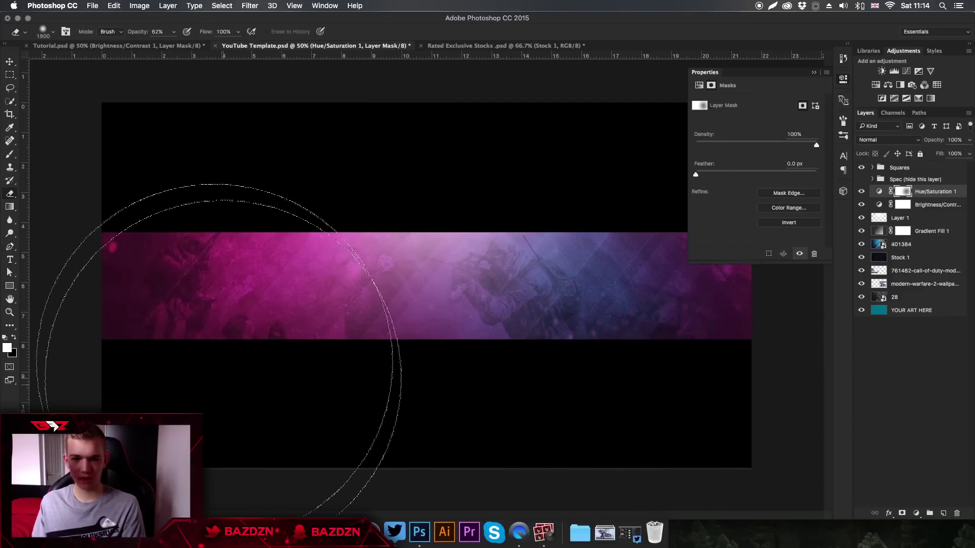
pyautogui.click(162, 117)
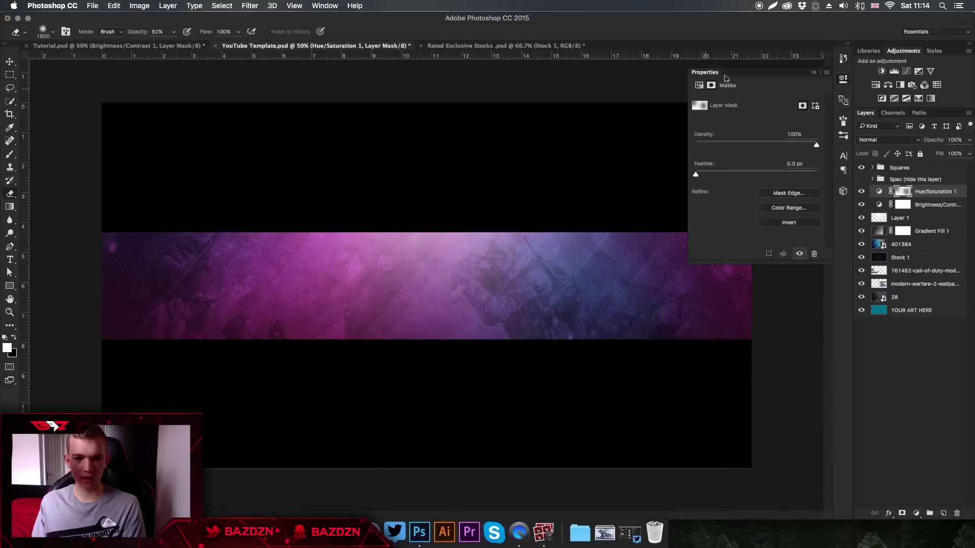
pyautogui.click(814, 72)
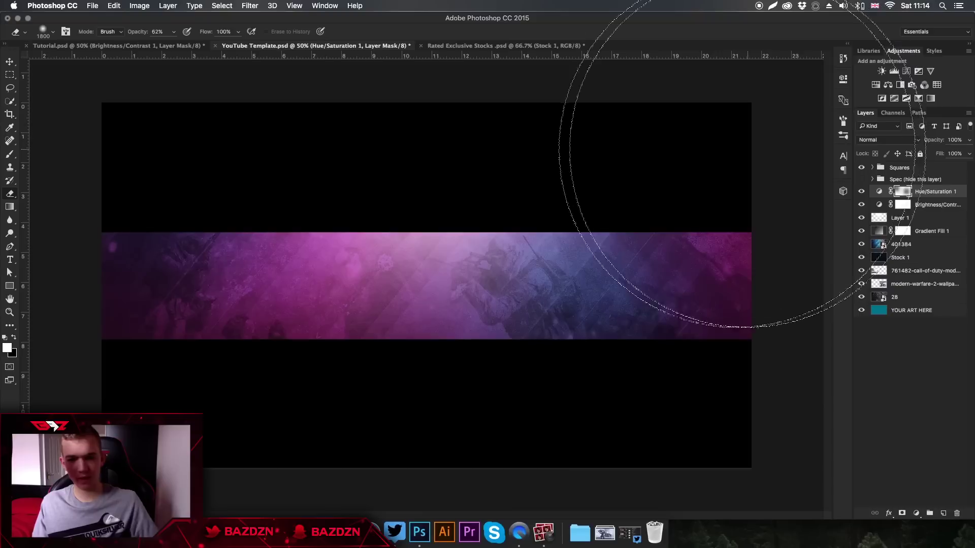
# Step: Try a hue of -180 on the Hue/Saturation adjustment
pyautogui.doubleClick(880, 193)
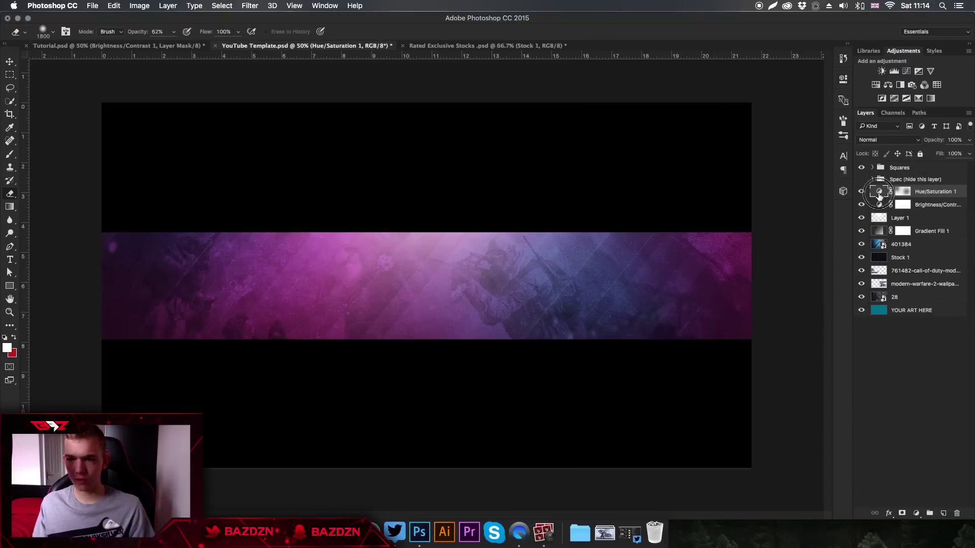
pyautogui.moveTo(747, 143); pyautogui.dragTo(700, 143)
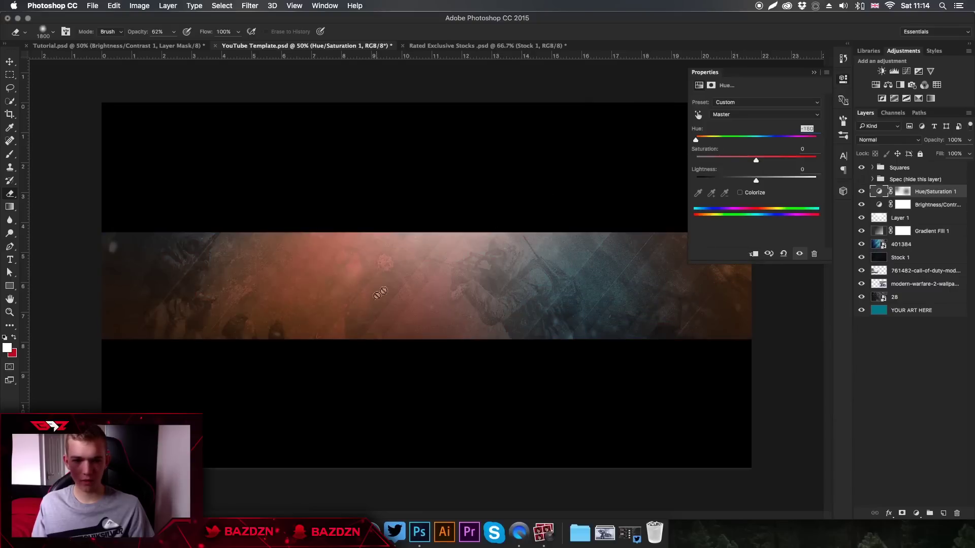
pyautogui.click(815, 74)
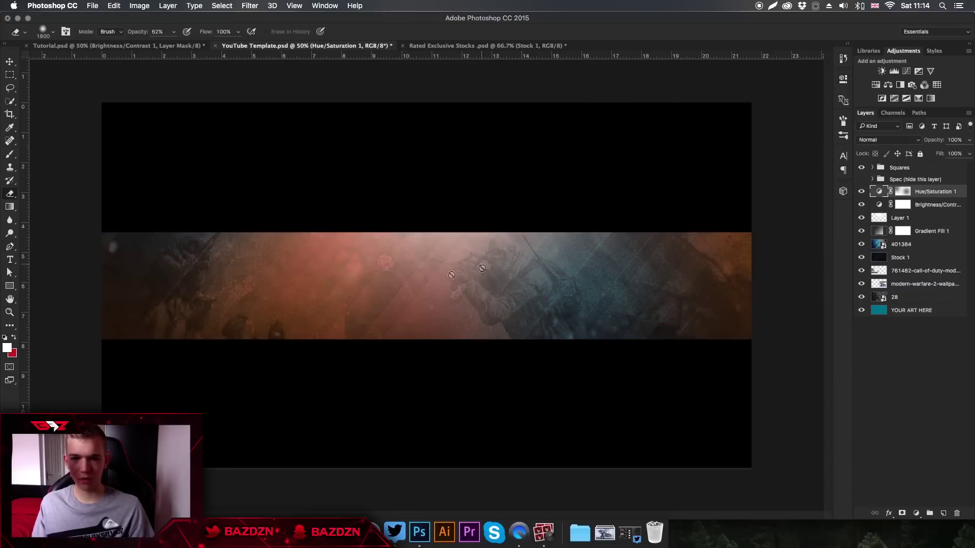
# Step: Try erasing more of the Hue/Saturation mask along the banner's upper edge, and undo the stroke
pyautogui.doubleClick(909, 193)
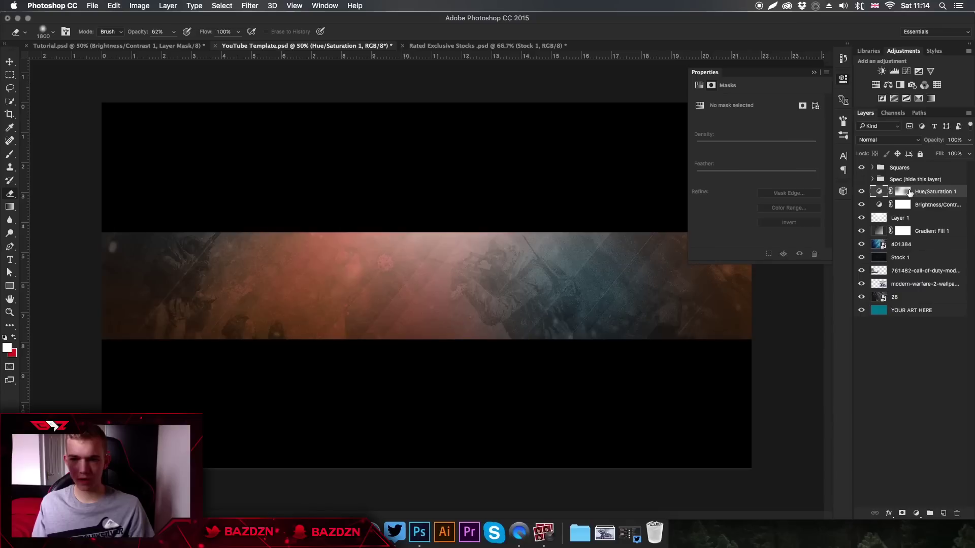
pyautogui.click(906, 193)
pyautogui.moveTo(605, 120)
pyautogui.mouseDown()
pyautogui.moveTo(508, 138)
pyautogui.moveTo(261, 120)
pyautogui.moveTo(261, 170)
pyautogui.mouseUp()
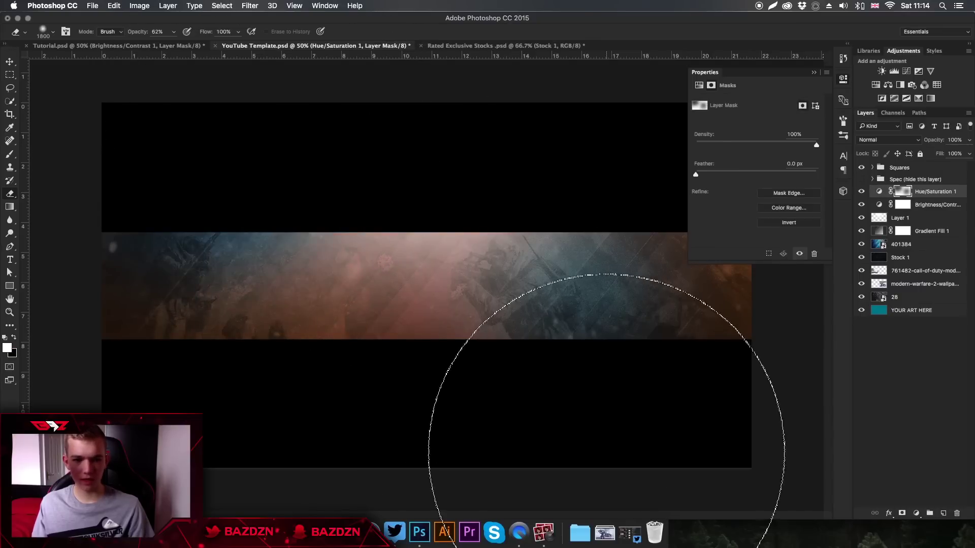
pyautogui.press('super+z')
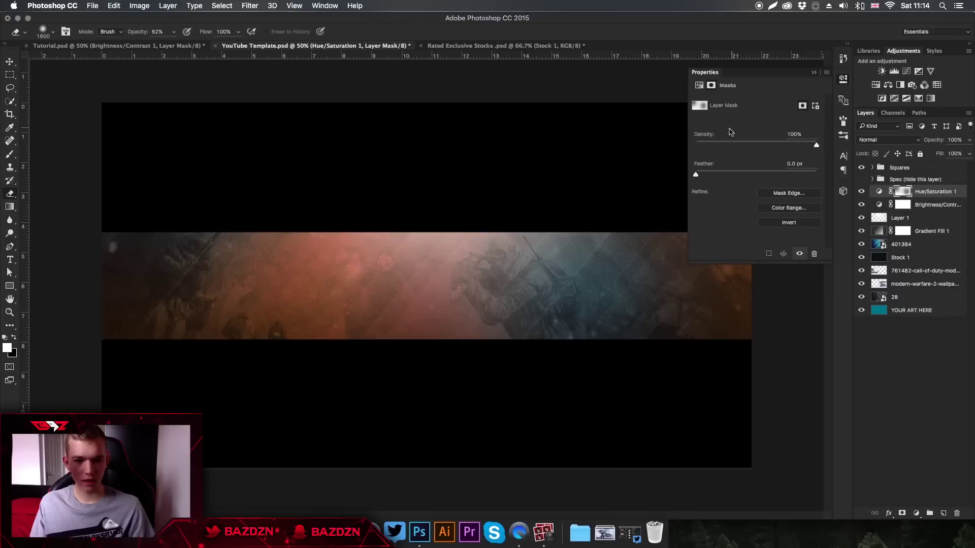
# Step: Try erasing the mask's left side with the eraser at 39% opacity, and undo the changes back to the magenta hue
pyautogui.click(815, 72)
pyautogui.click(174, 32)
pyautogui.moveTo(174, 44)
pyautogui.mouseDown()
pyautogui.moveTo(154, 45)
pyautogui.moveTo(164, 45)
pyautogui.mouseUp()
pyautogui.click(227, 249)
pyautogui.click(237, 235)
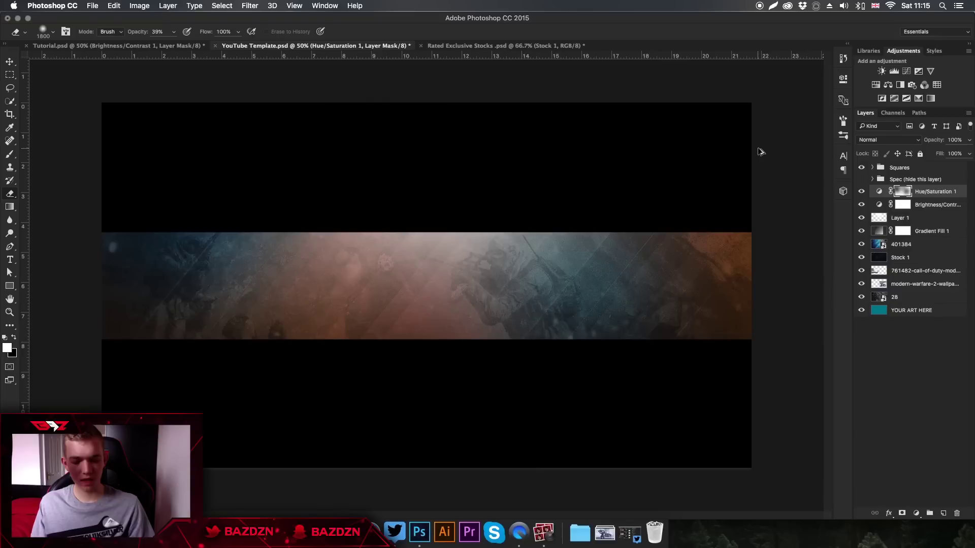
pyautogui.press('super+z')
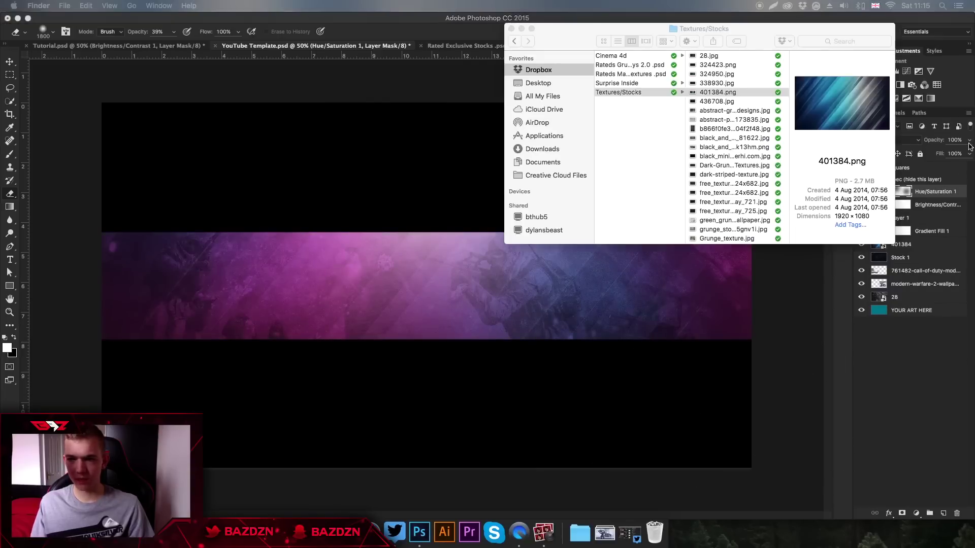
# Step: Lower the Hue/Saturation layer's opacity to 75%
pyautogui.click(937, 204)
pyautogui.click(942, 190)
pyautogui.click(969, 140)
pyautogui.moveTo(968, 152)
pyautogui.mouseDown()
pyautogui.moveTo(949, 152)
pyautogui.moveTo(957, 155)
pyautogui.mouseUp()
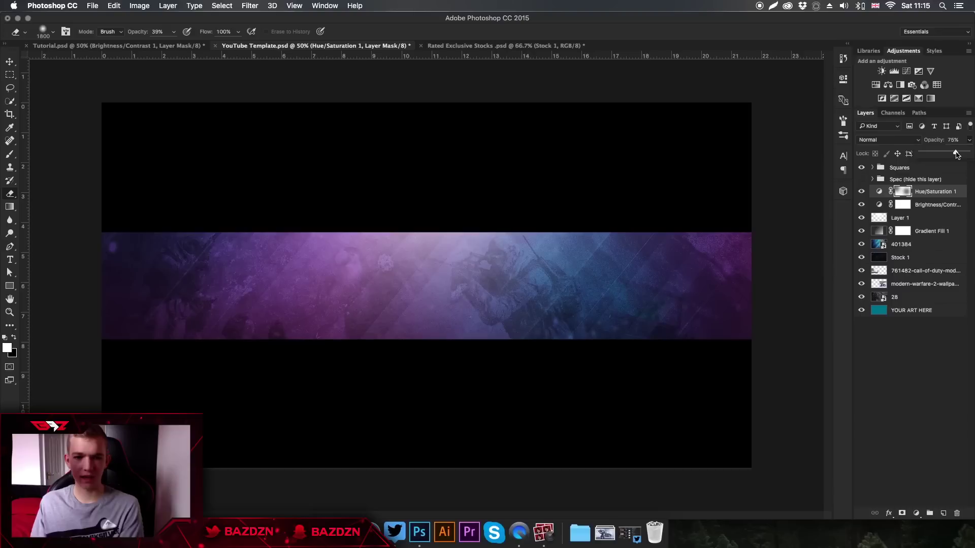
pyautogui.press('v')
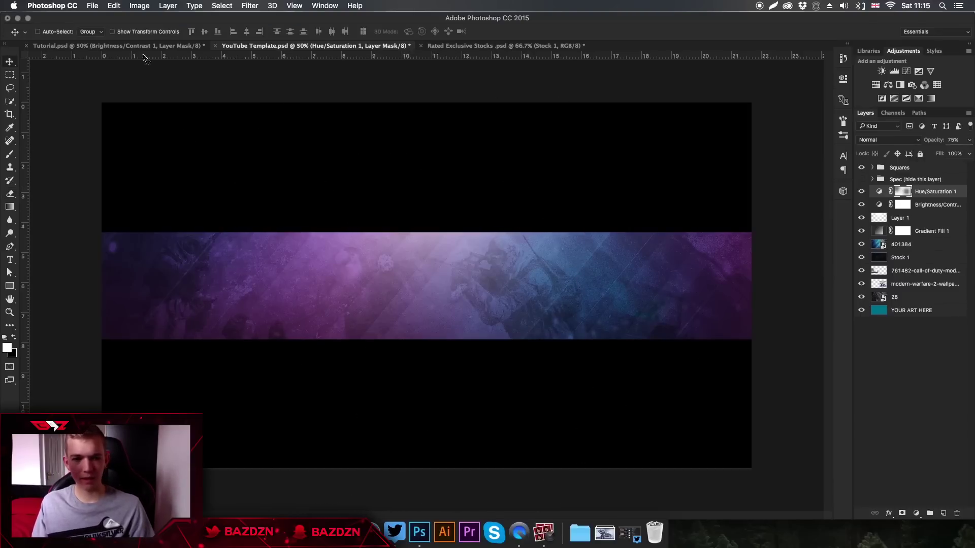
# Step: Look at the finished banner in Tutorial.psd for reference and return to YouTube Template.psd
pyautogui.click(116, 47)
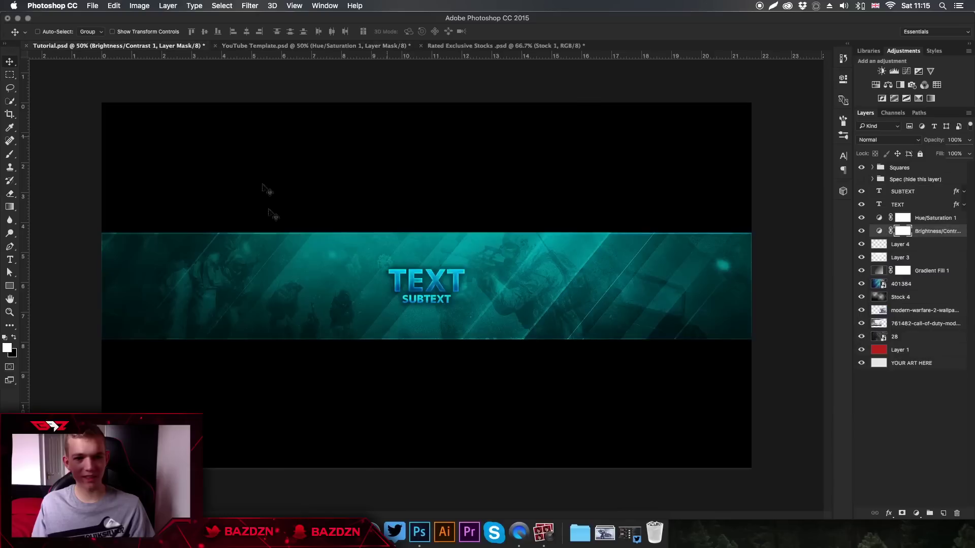
pyautogui.click(239, 47)
pyautogui.press('super')
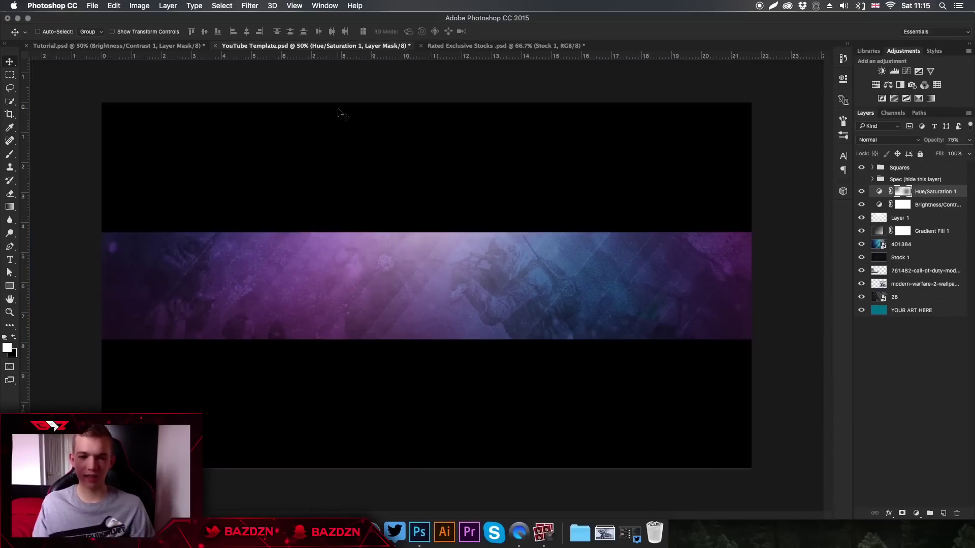
# Step: Show the guides and add the white word TEXT in Seravek Bold at 36.03 pt, centred on the vertical guide
pyautogui.press('super+semicolon')
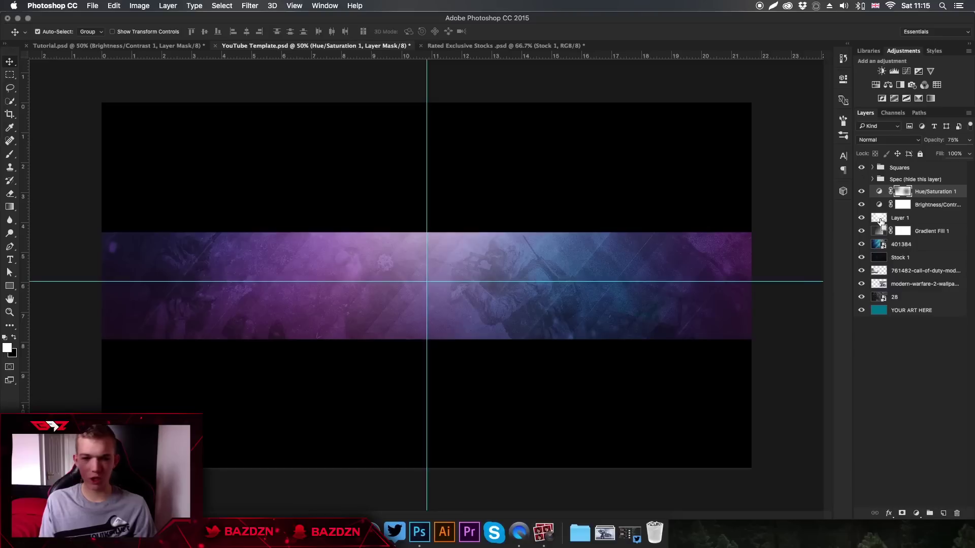
pyautogui.press('super+semicolon')
pyautogui.press('super+semicolon')
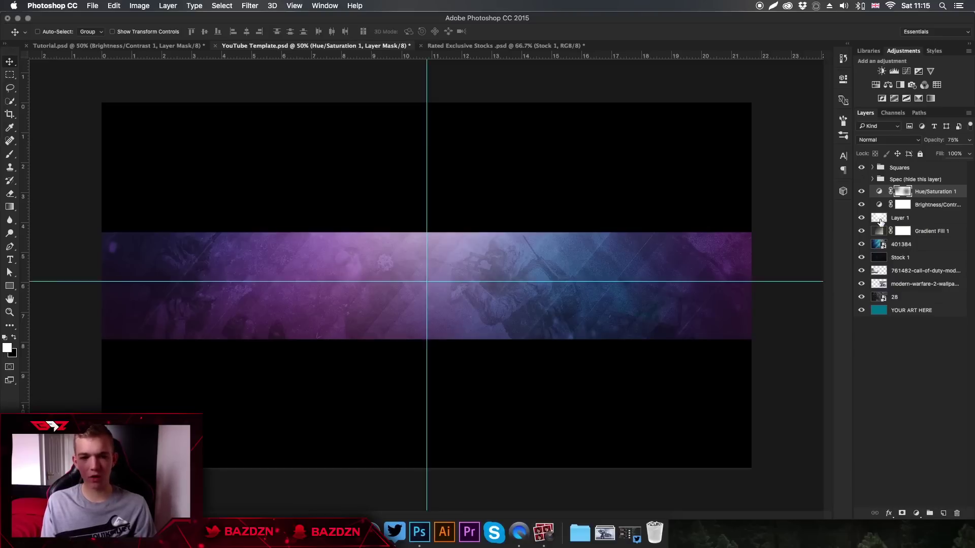
pyautogui.press('t')
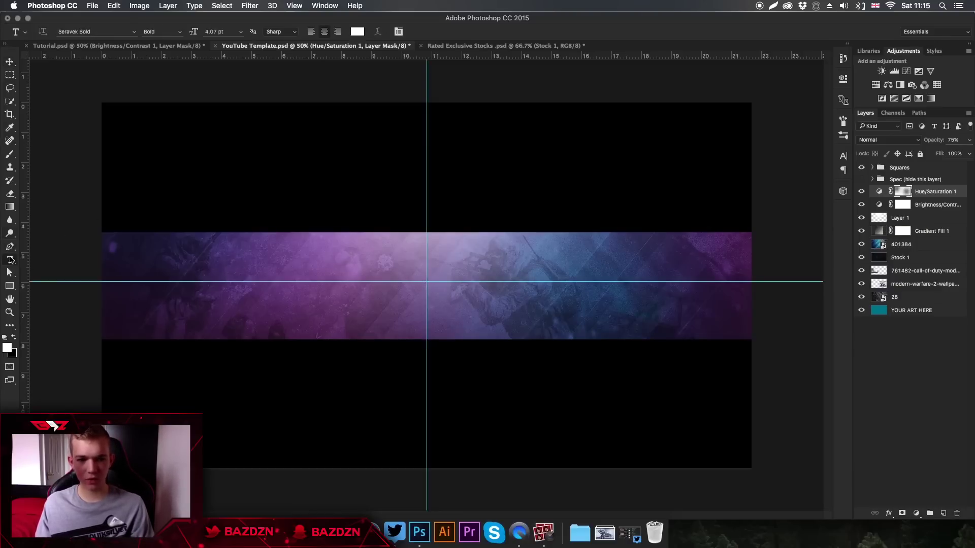
pyautogui.click(393, 286)
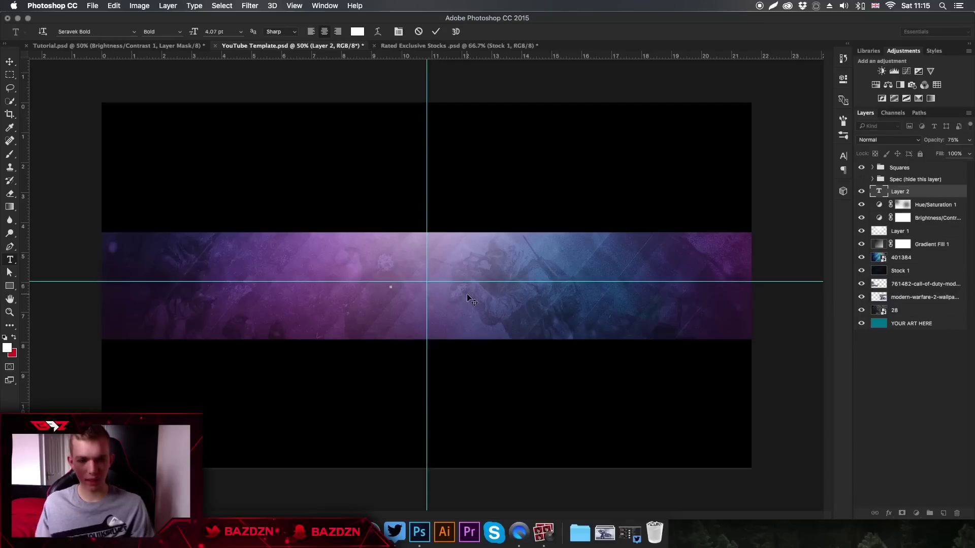
pyautogui.moveTo(431, 285); pyautogui.dragTo(450, 278)
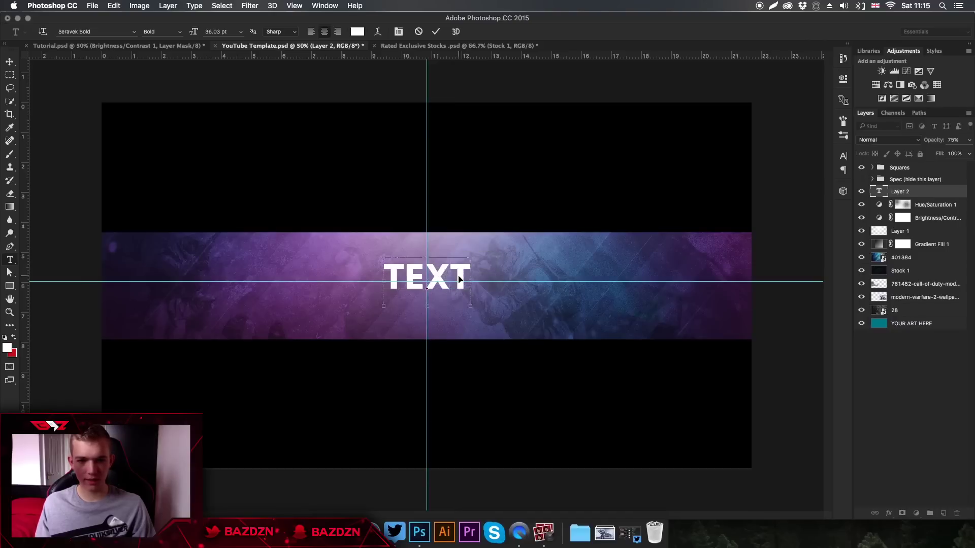
# Step: Try the Raleigh Regular font on the word TEXT
pyautogui.press('super')
pyautogui.press('super+a')
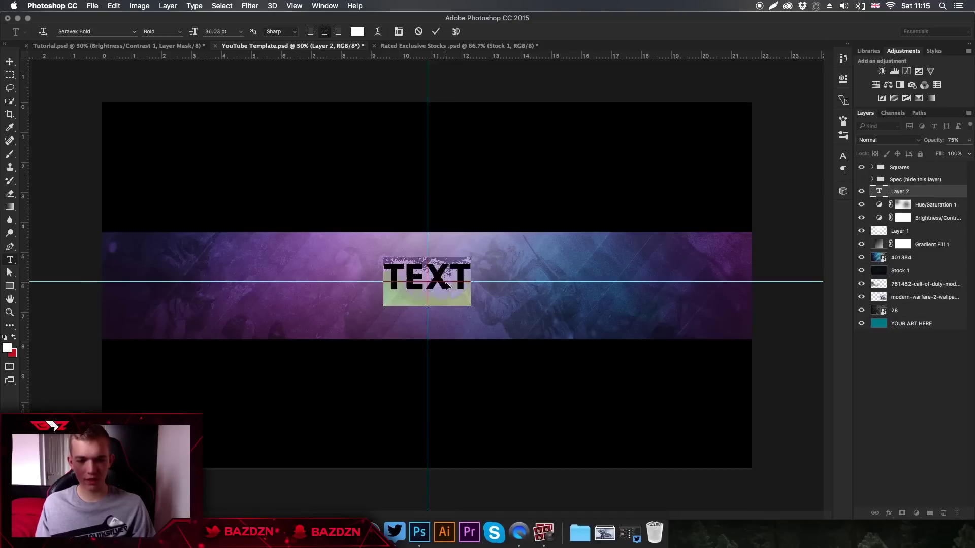
pyautogui.click(134, 32)
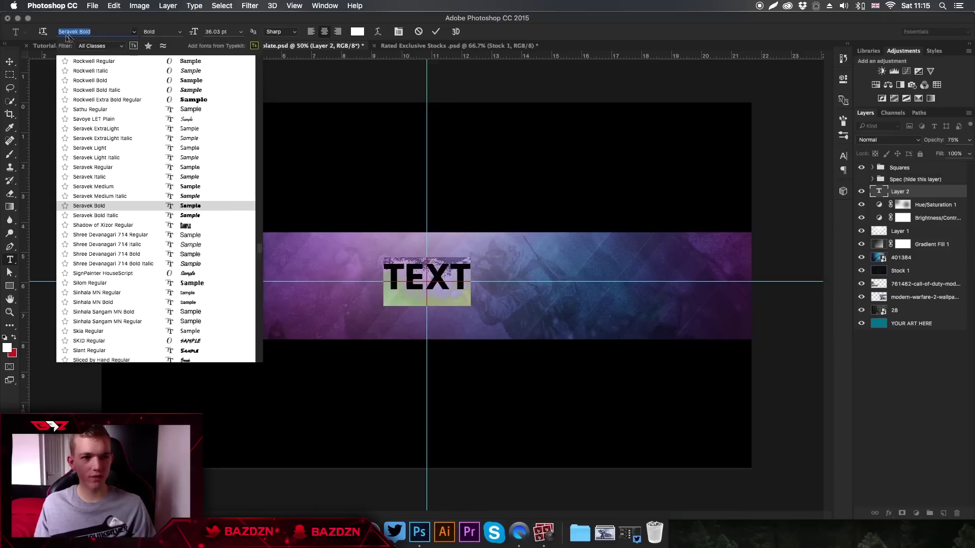
pyautogui.scroll(-5, 173, 188)
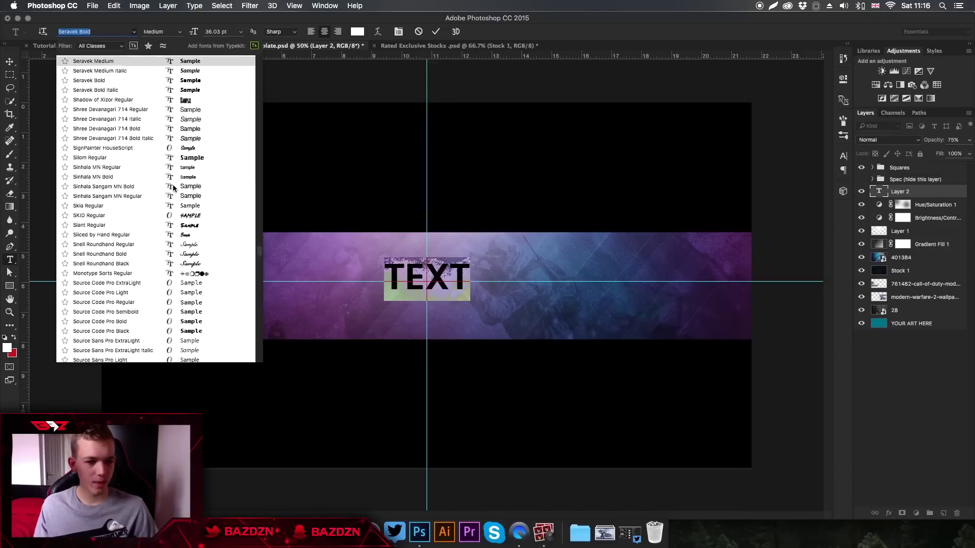
pyautogui.scroll(-9, 188, 246)
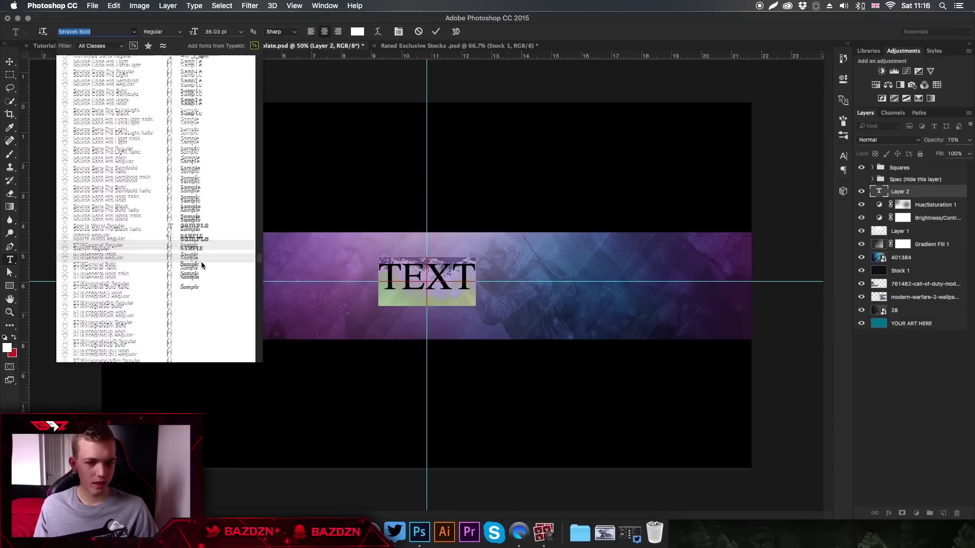
pyautogui.scroll(-11, 201, 261)
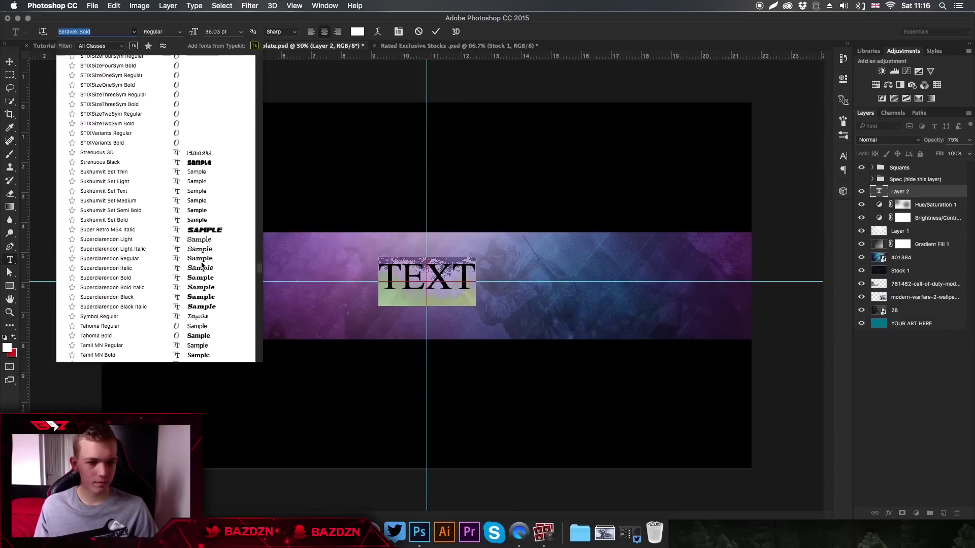
pyautogui.write('RAL')
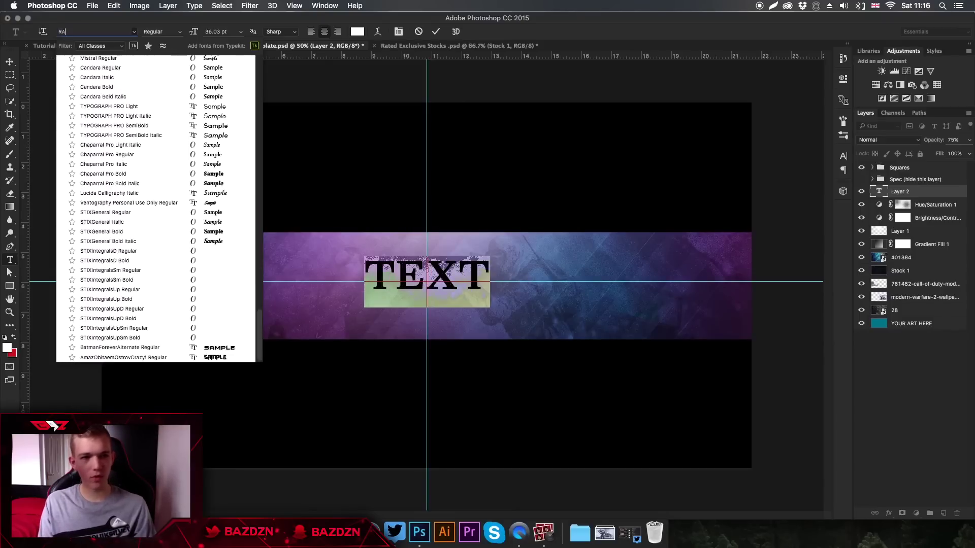
pyautogui.scroll(4, 203, 87)
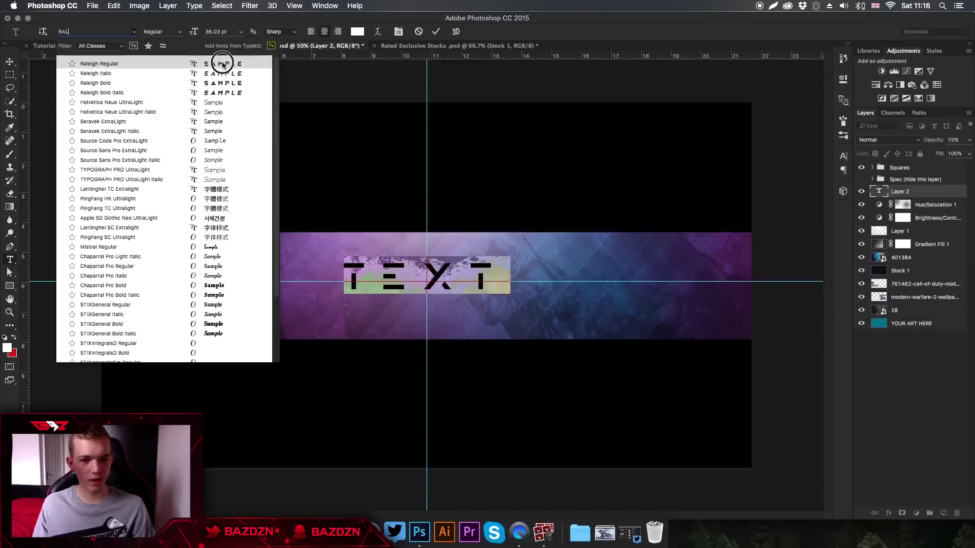
pyautogui.click(218, 64)
pyautogui.click(399, 269)
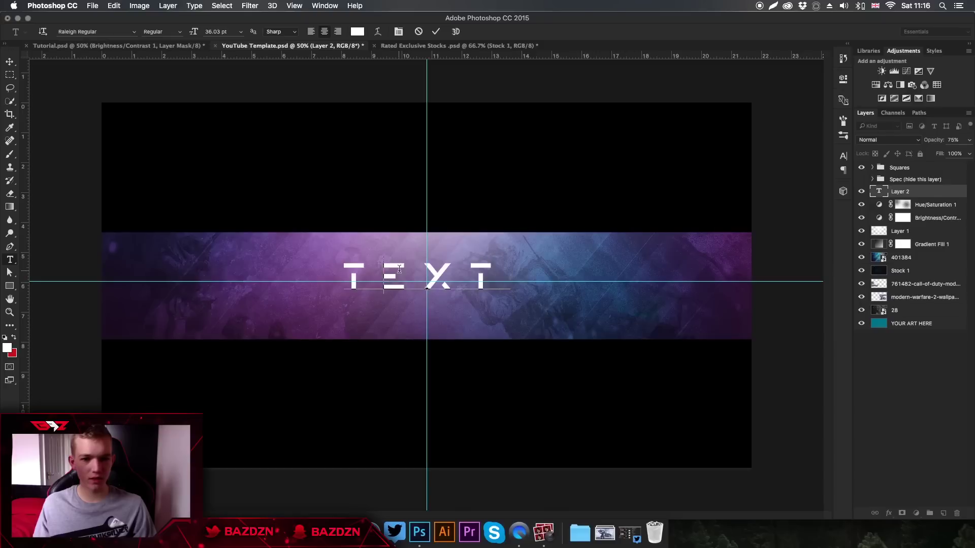
# Step: Set the font of the whole word TEXT to TYPOGRAPH PRO ExtraBold and commit the text edit
pyautogui.press('super+a')
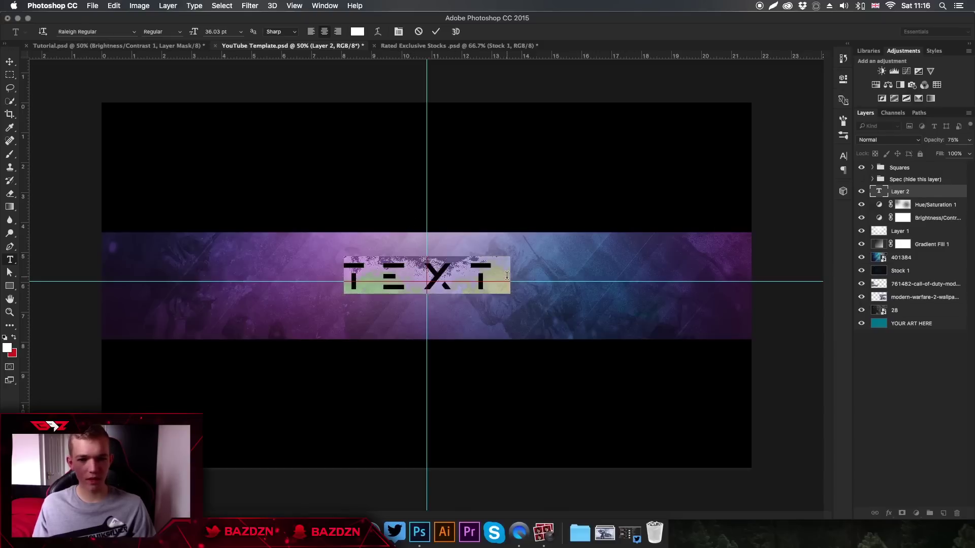
pyautogui.click(134, 32)
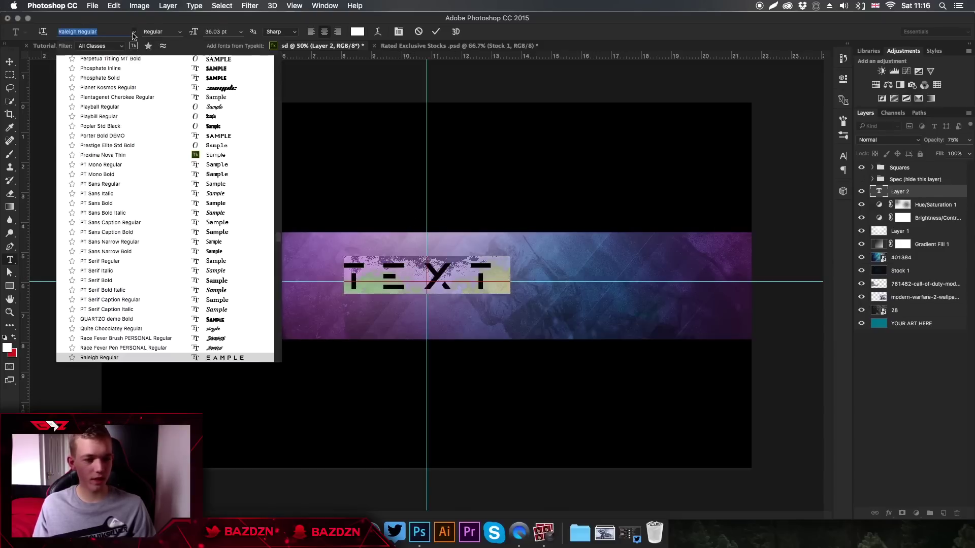
pyautogui.scroll(-5, 160, 266)
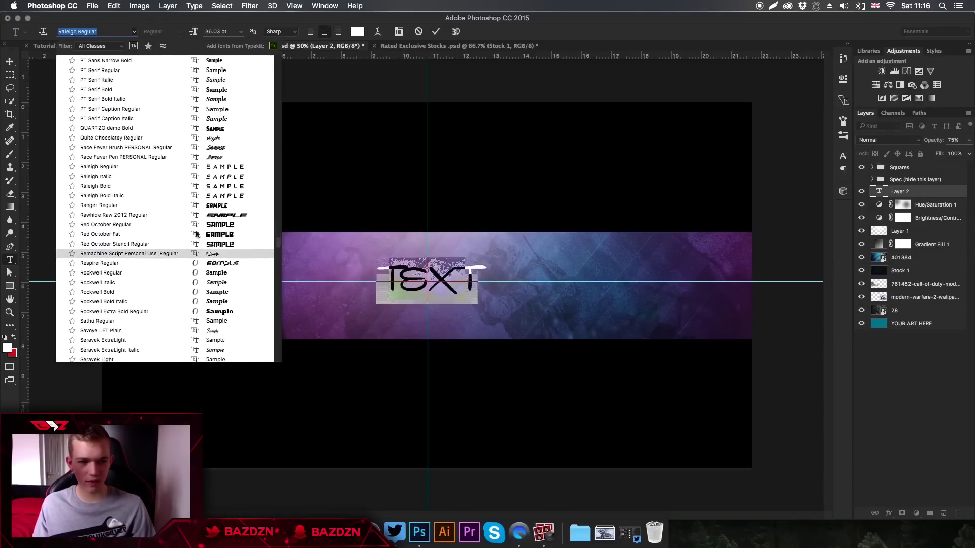
pyautogui.scroll(-10, 223, 244)
pyautogui.scroll(-10, 223, 273)
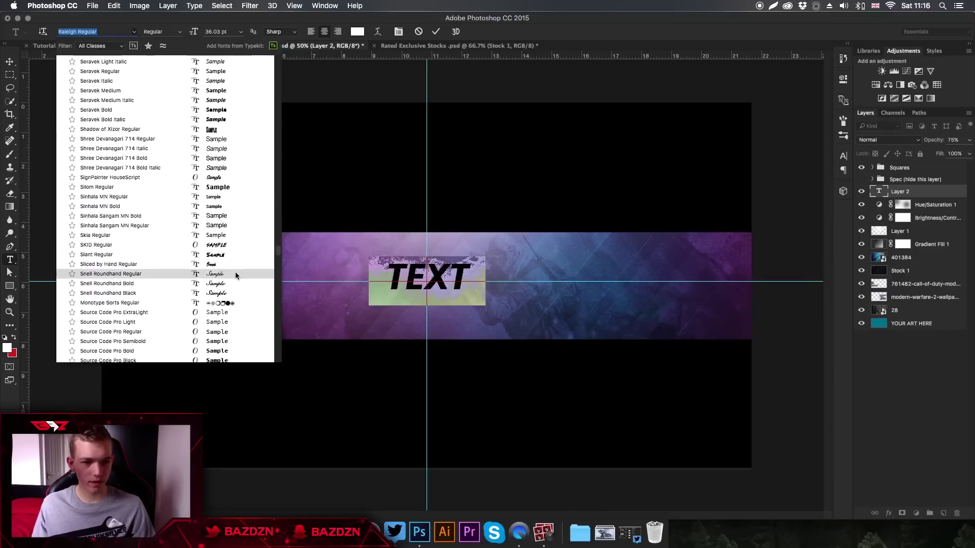
pyautogui.scroll(-10, 227, 273)
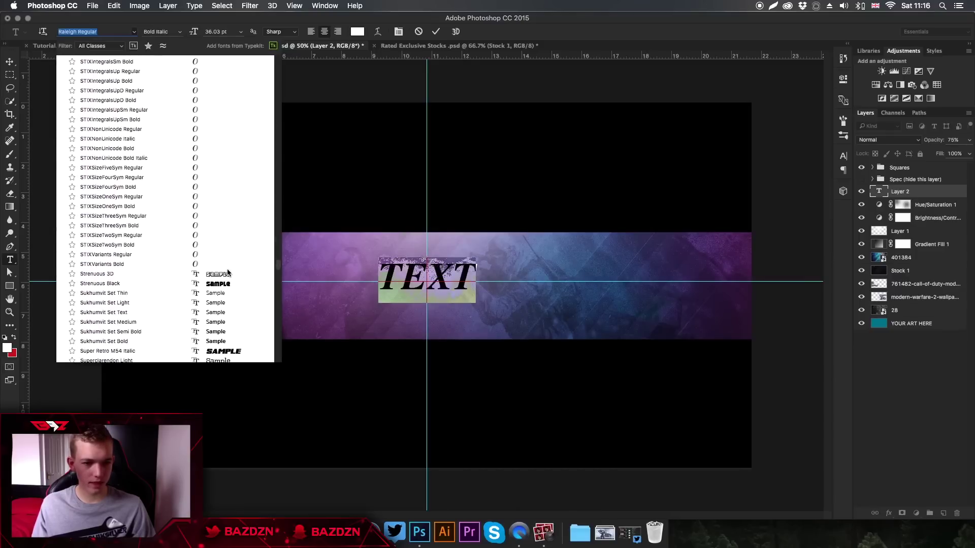
pyautogui.scroll(-10, 225, 279)
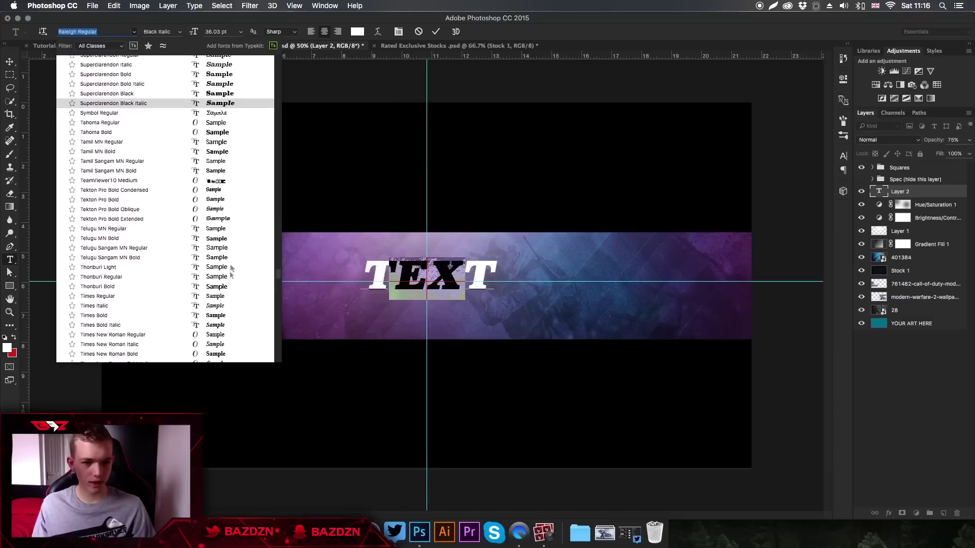
pyautogui.scroll(-4, 219, 218)
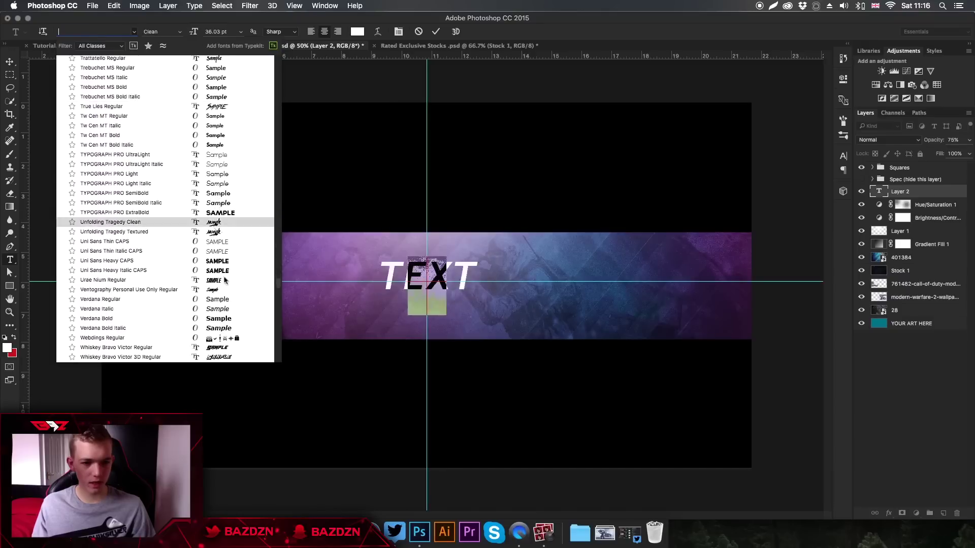
pyautogui.click(224, 215)
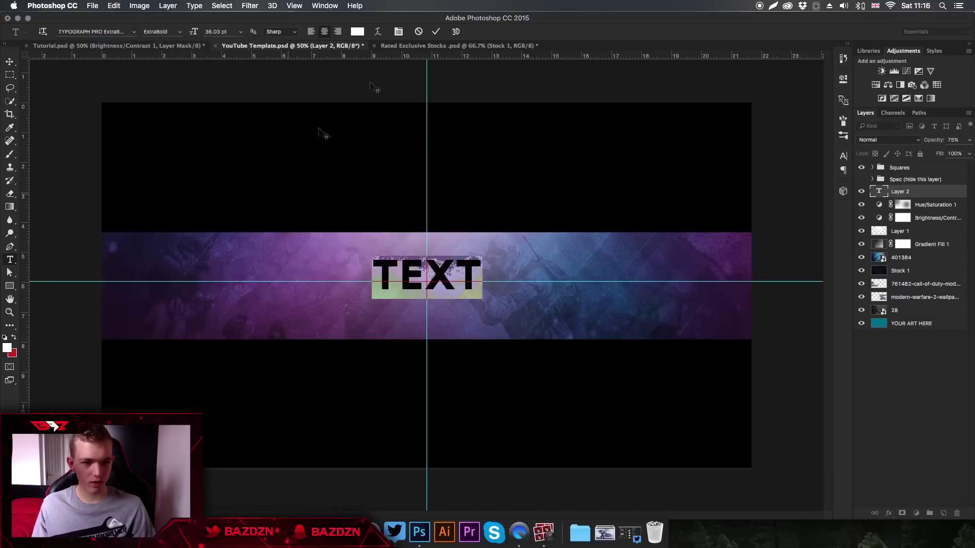
pyautogui.click(436, 33)
# Step: Move the word TEXT slightly down to the middle of the banner strip and remove the horizontal guide
pyautogui.press('v')
pyautogui.moveTo(455, 269); pyautogui.dragTo(455, 282)
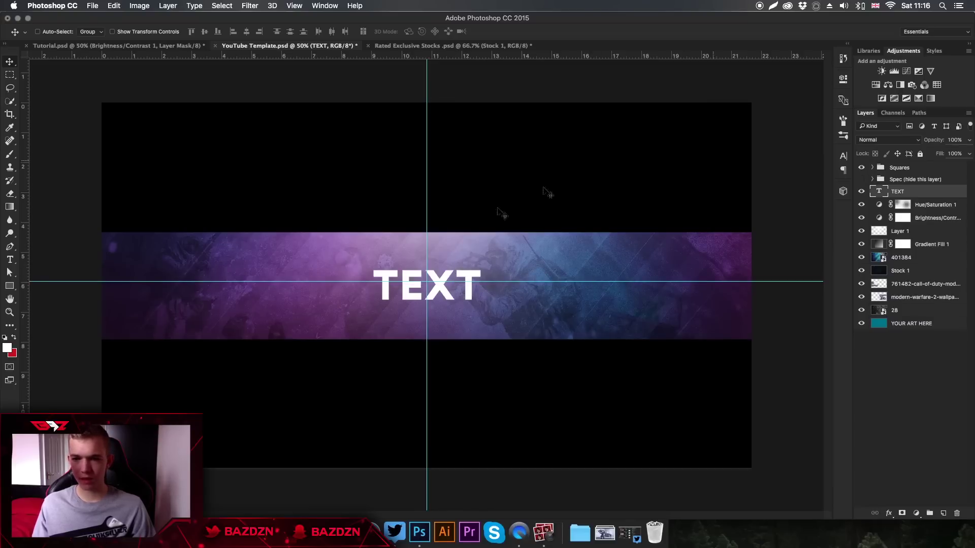
pyautogui.press('super')
pyautogui.moveTo(561, 283); pyautogui.dragTo(502, 33)
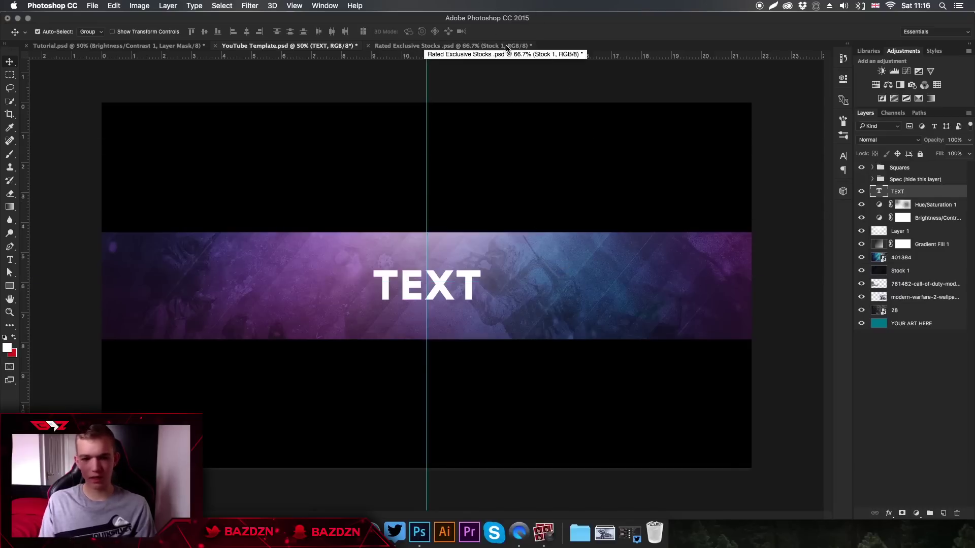
# Step: Place a new horizontal guide at the YOUR ART HERE layer's vertical centre, and hide the guides with the TEXT layer selected
pyautogui.click(922, 325)
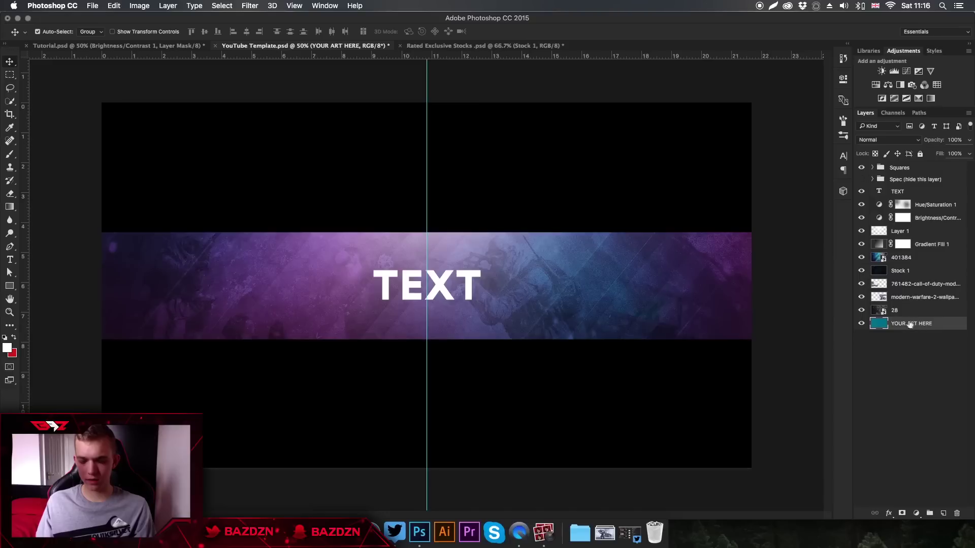
pyautogui.press('super+t')
pyautogui.moveTo(479, 60); pyautogui.dragTo(454, 285)
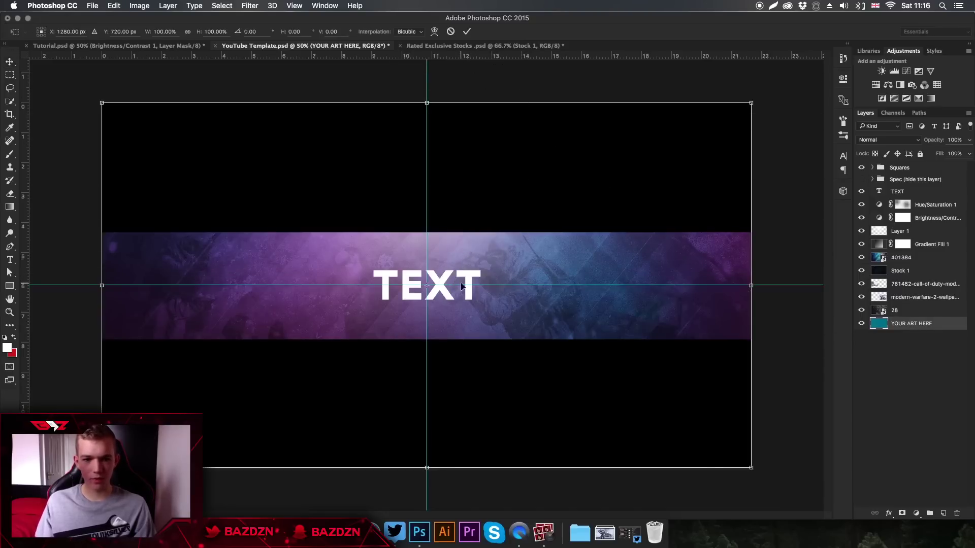
pyautogui.press('Return')
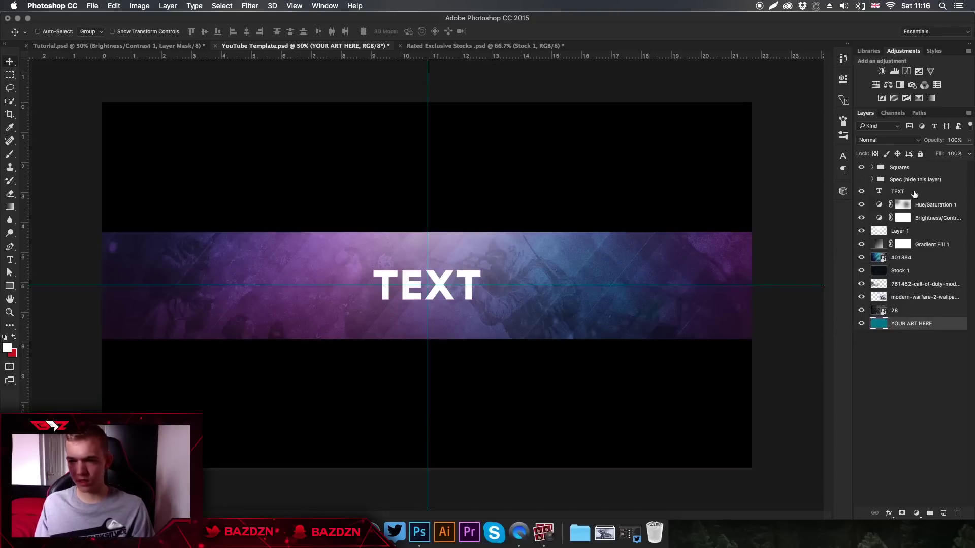
pyautogui.click(913, 195)
pyautogui.press('super+semicolon')
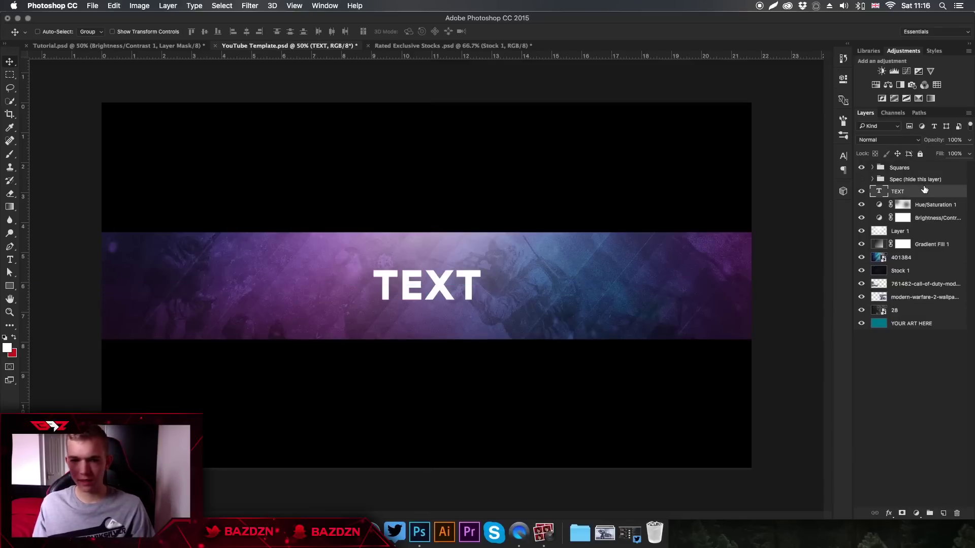
# Step: Try the Overlay blend mode on the TEXT layer and return it to Normal
pyautogui.click(882, 139)
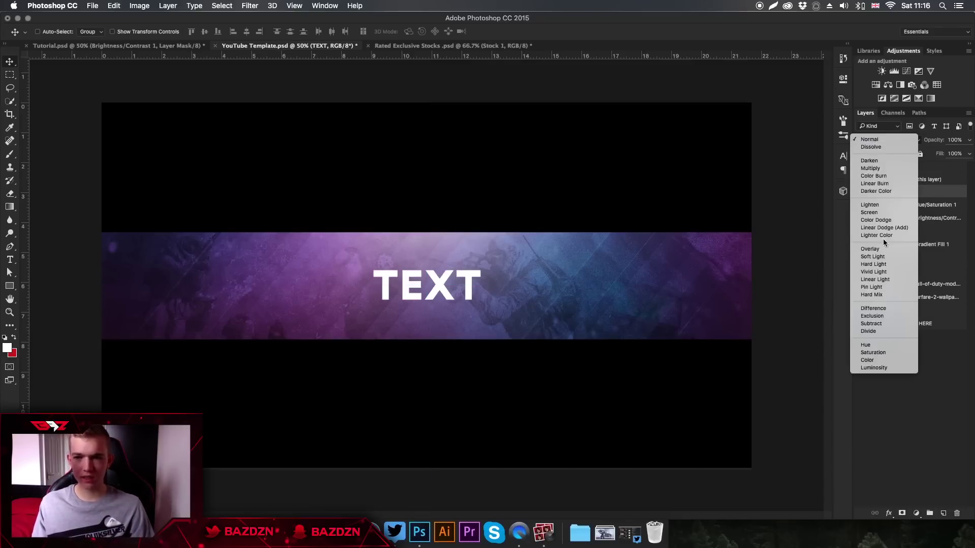
pyautogui.click(880, 249)
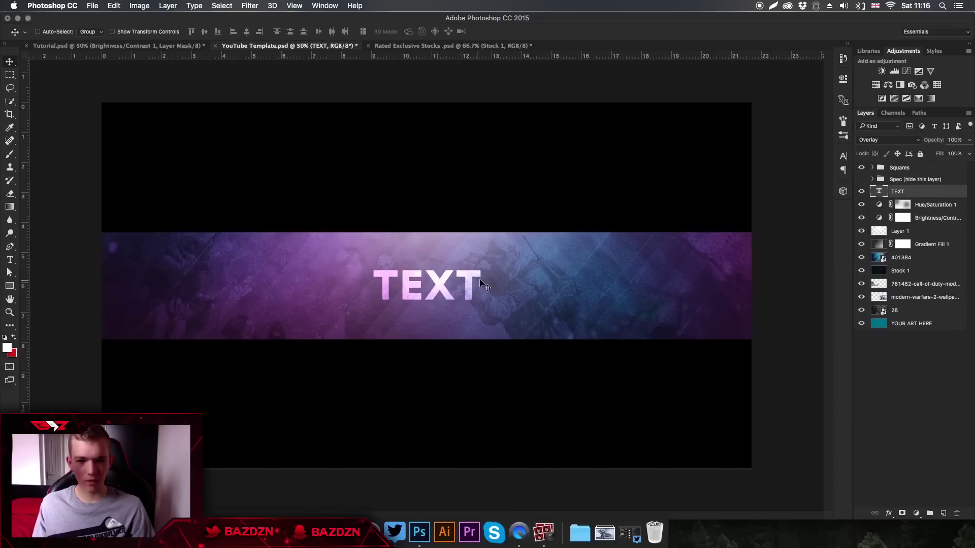
pyautogui.press('super+minus')
pyautogui.press('super+equal')
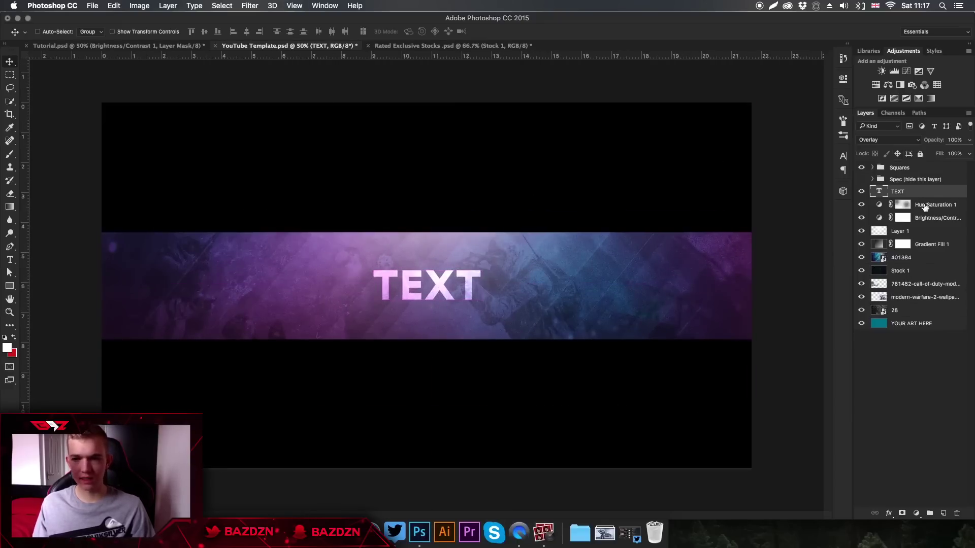
pyautogui.click(882, 139)
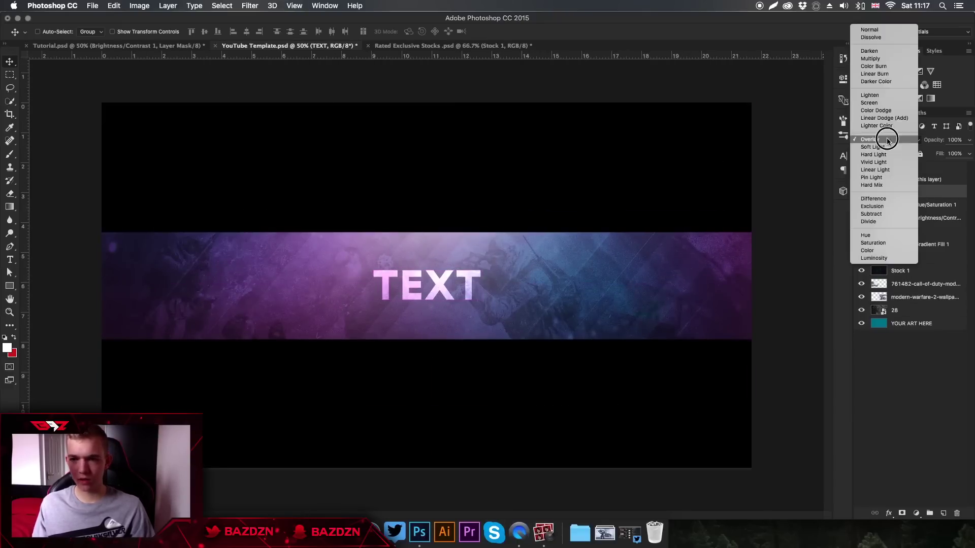
pyautogui.click(871, 32)
# Step: Try several preset layer styles on the TEXT layer, including grey, red, green and blue gradients, and discard them
pyautogui.click(916, 191)
pyautogui.doubleClick(917, 191)
pyautogui.click(499, 120)
pyautogui.click(740, 195)
pyautogui.click(756, 194)
pyautogui.click(691, 195)
pyautogui.click(669, 196)
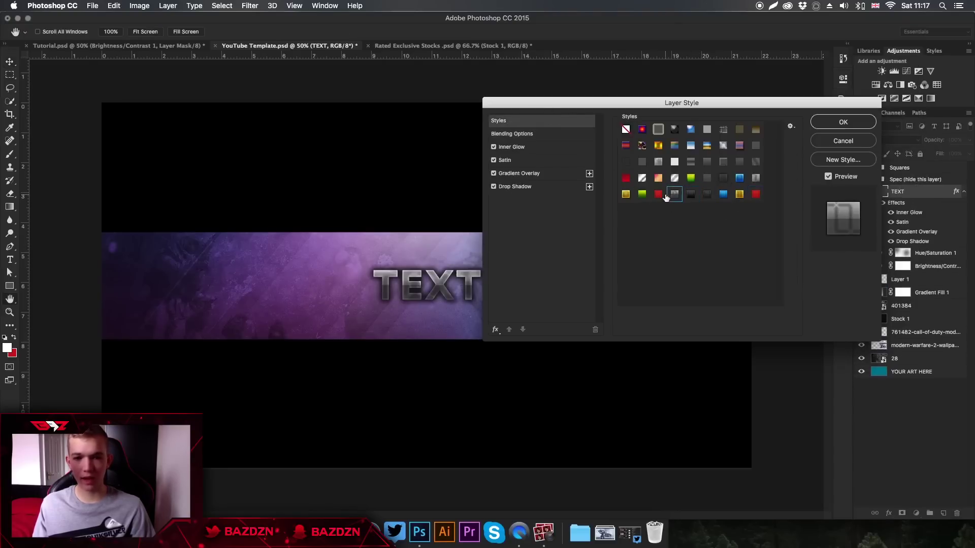
pyautogui.click(659, 197)
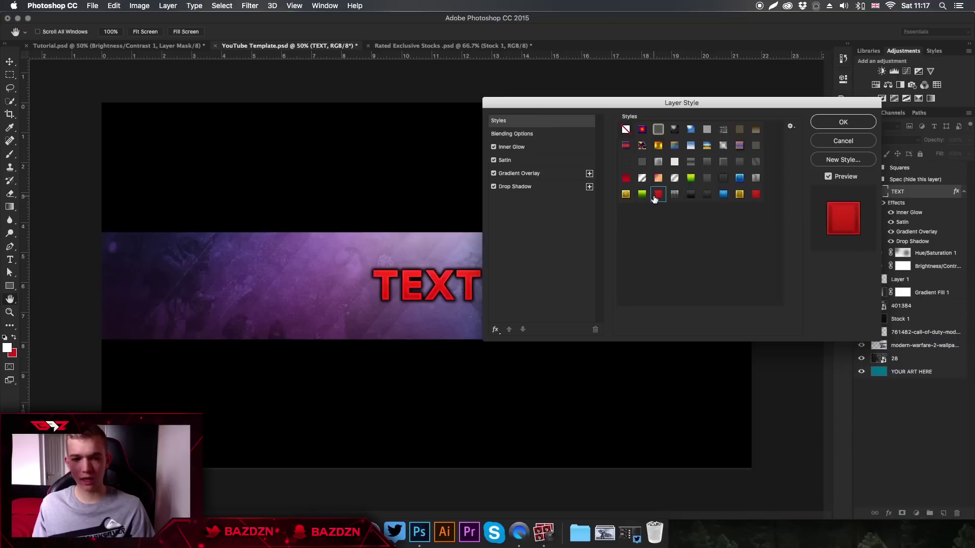
pyautogui.click(642, 197)
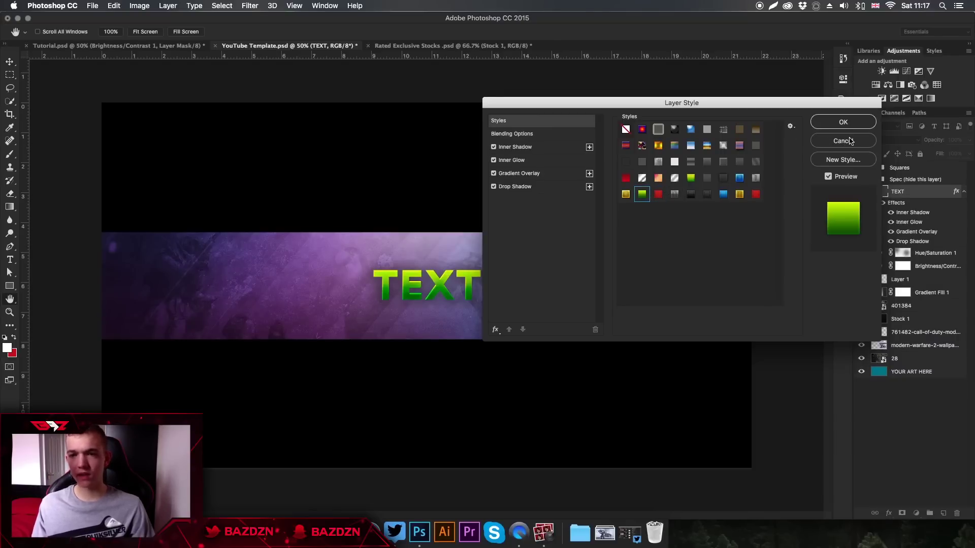
pyautogui.click(724, 195)
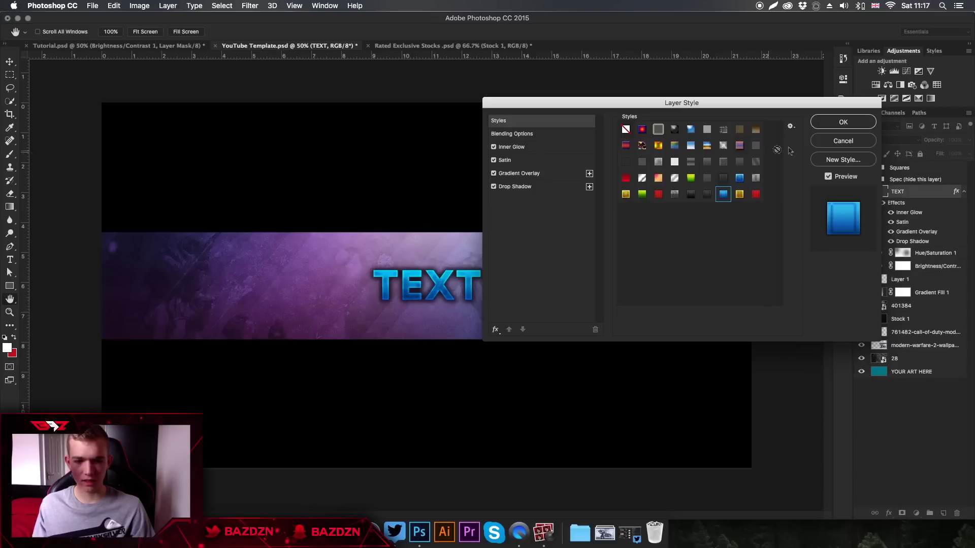
pyautogui.click(843, 141)
# Step: Set the TEXT layer's blend mode to Overlay and show all available effects in its layer style settings
pyautogui.click(870, 141)
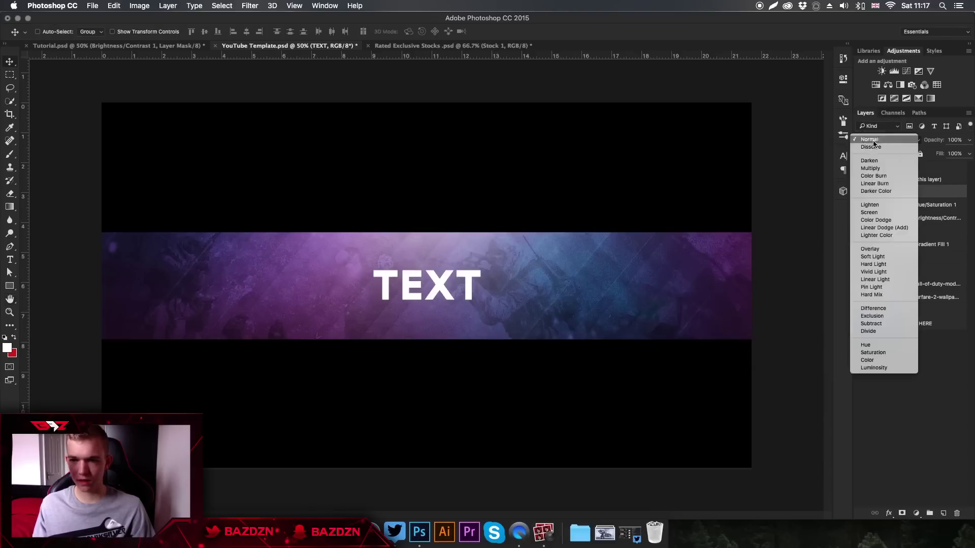
pyautogui.click(869, 249)
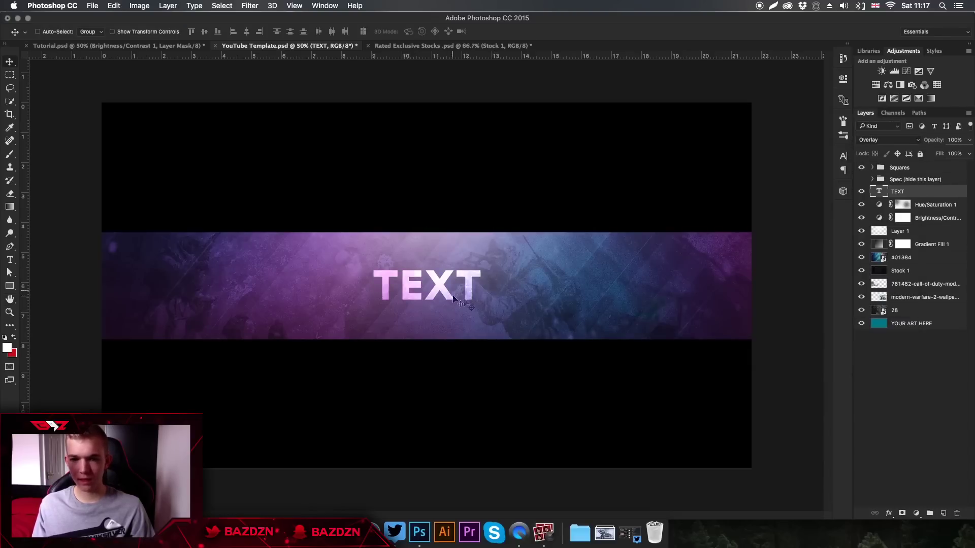
pyautogui.doubleClick(904, 192)
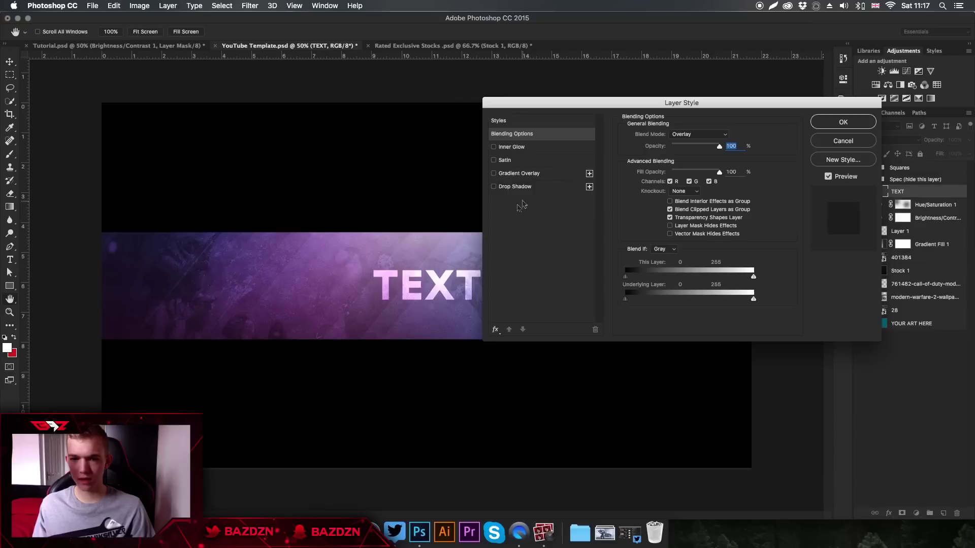
pyautogui.click(497, 335)
pyautogui.click(514, 338)
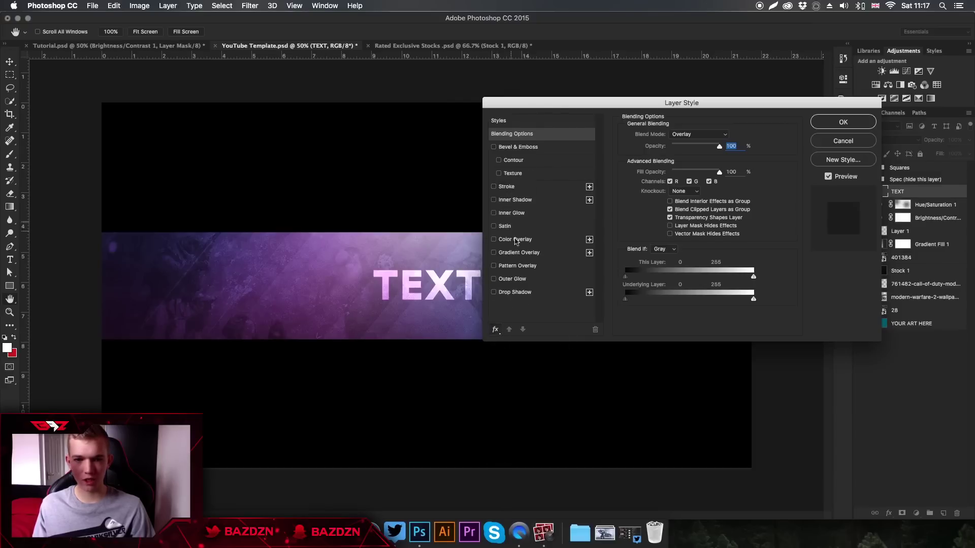
# Step: Add a black Multiply drop shadow to the TEXT layer with 28% opacity, 31% spread and 49 px size
pyautogui.click(514, 292)
pyautogui.moveTo(724, 103); pyautogui.dragTo(814, 99)
pyautogui.moveTo(757, 201); pyautogui.dragTo(777, 191)
pyautogui.moveTo(772, 146); pyautogui.dragTo(762, 146)
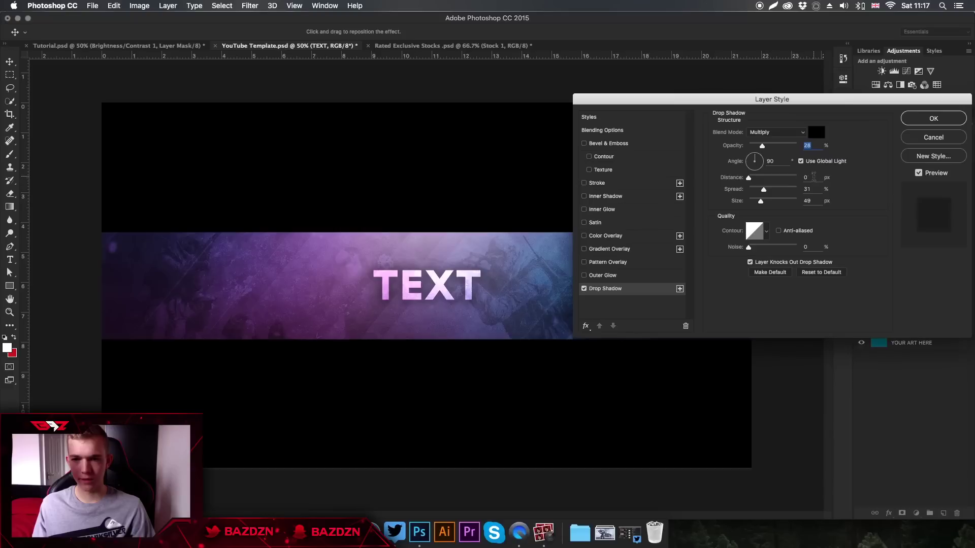
pyautogui.doubleClick(809, 200)
pyautogui.doubleClick(807, 188)
# Step: Add an unreversed Black, White gradient overlay to the TEXT layer in Multiply mode at about 36% opacity and apply the layer style
pyautogui.click(618, 251)
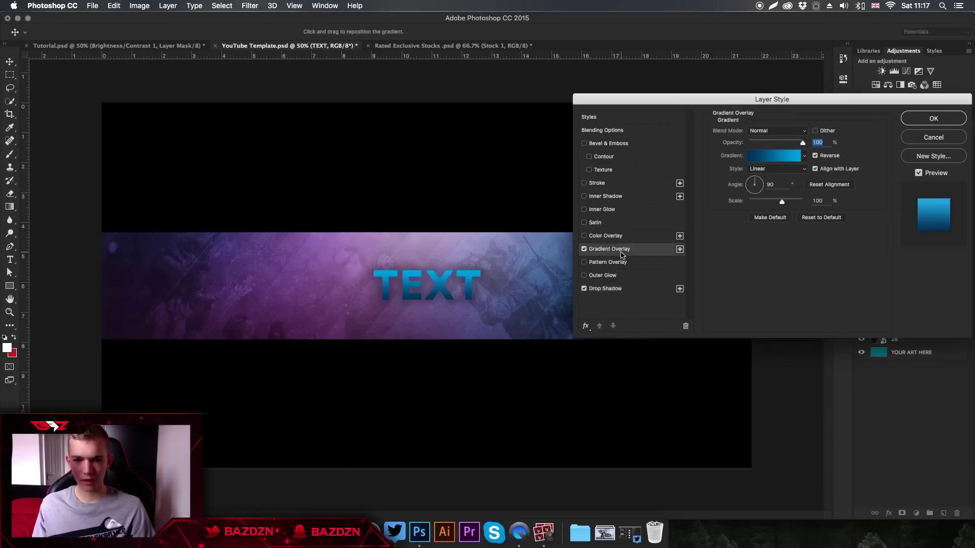
pyautogui.click(772, 131)
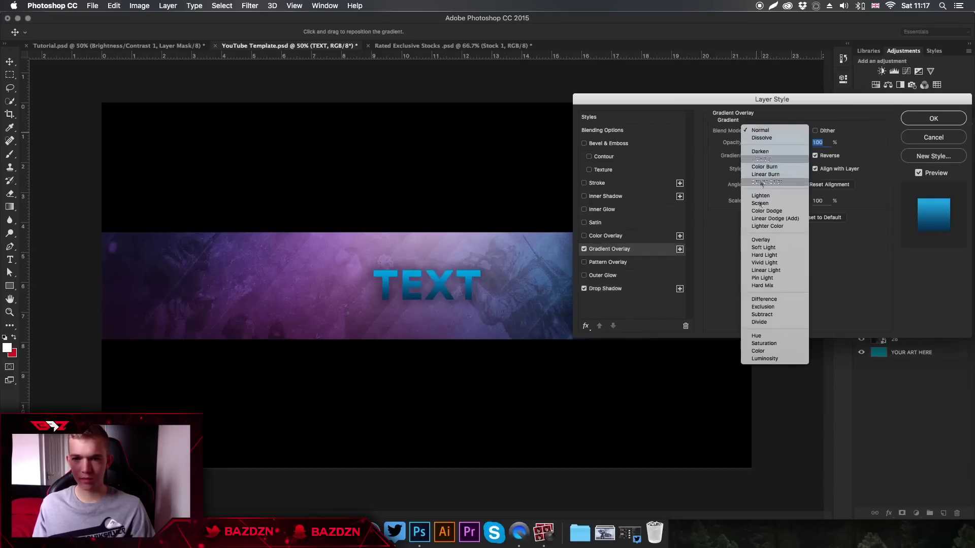
pyautogui.click(765, 159)
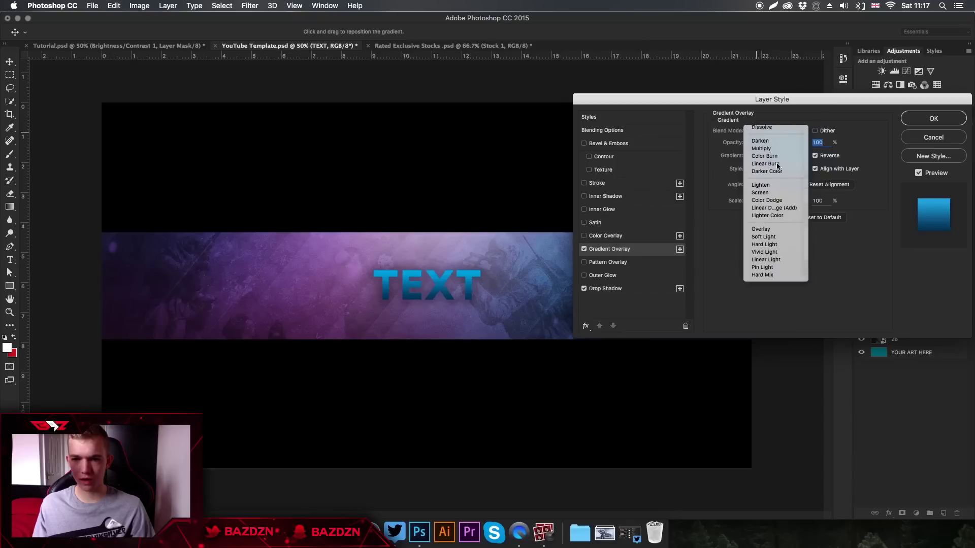
pyautogui.click(783, 161)
pyautogui.click(788, 147)
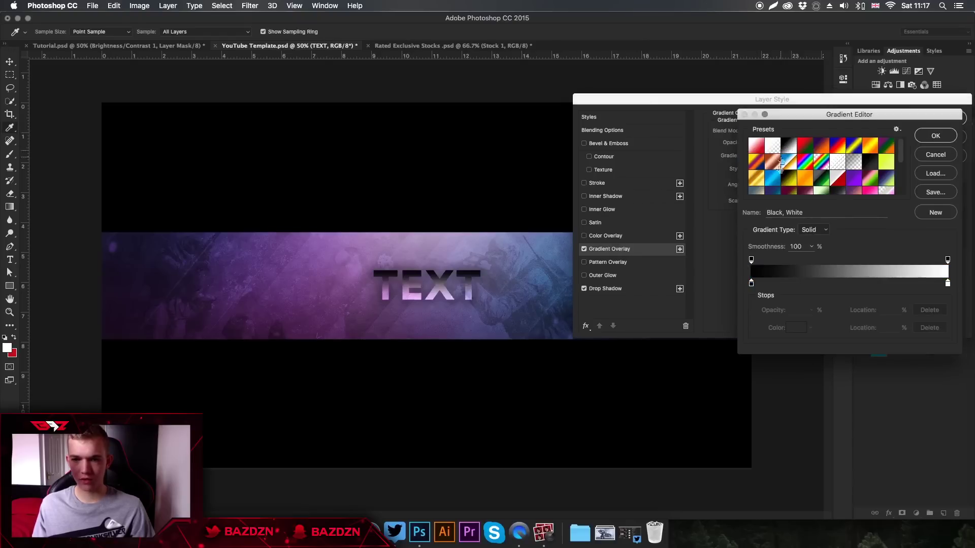
pyautogui.click(929, 136)
pyautogui.click(816, 156)
pyautogui.moveTo(803, 142); pyautogui.dragTo(769, 144)
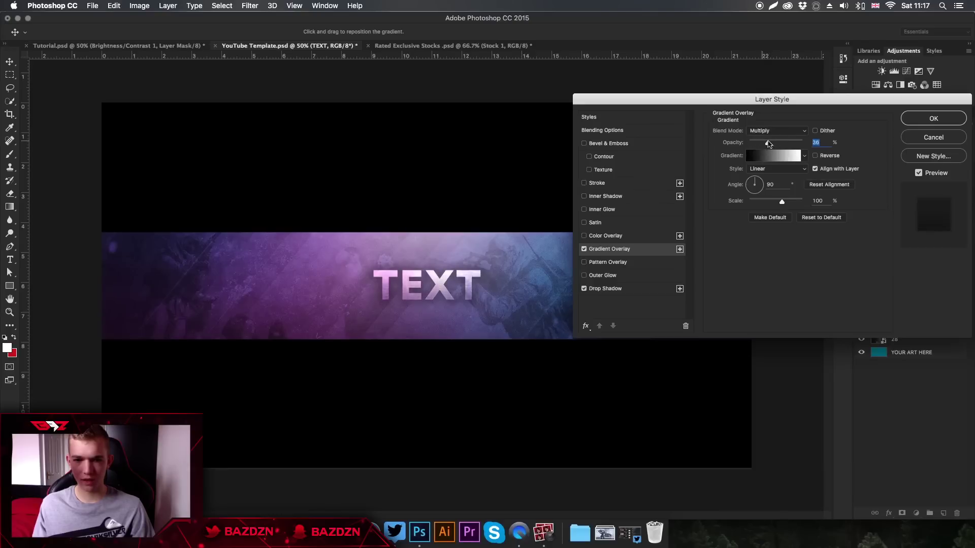
pyautogui.press('Return')
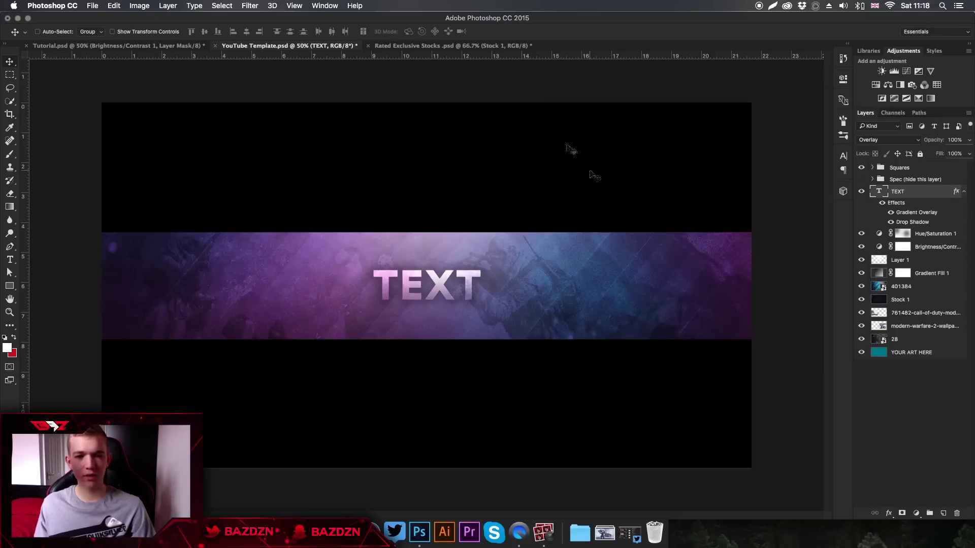
# Step: Set the opacity of the 401384 wallpaper layer to 57%
pyautogui.click(285, 47)
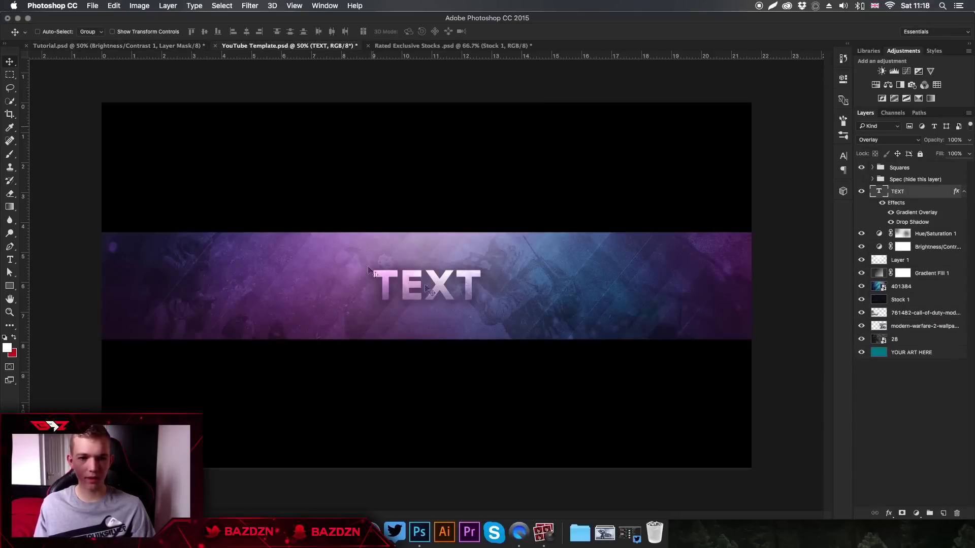
pyautogui.click(918, 288)
pyautogui.click(969, 140)
pyautogui.moveTo(968, 153); pyautogui.dragTo(949, 154)
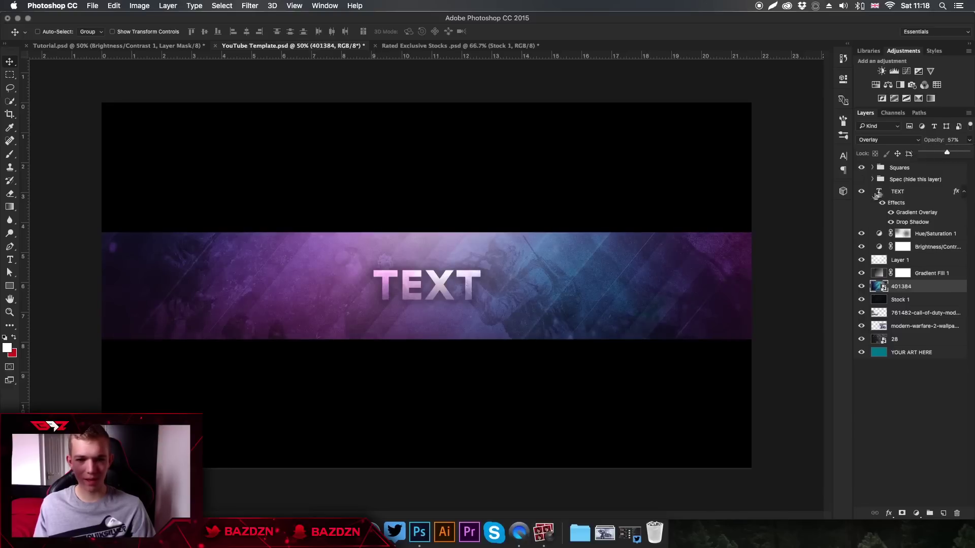